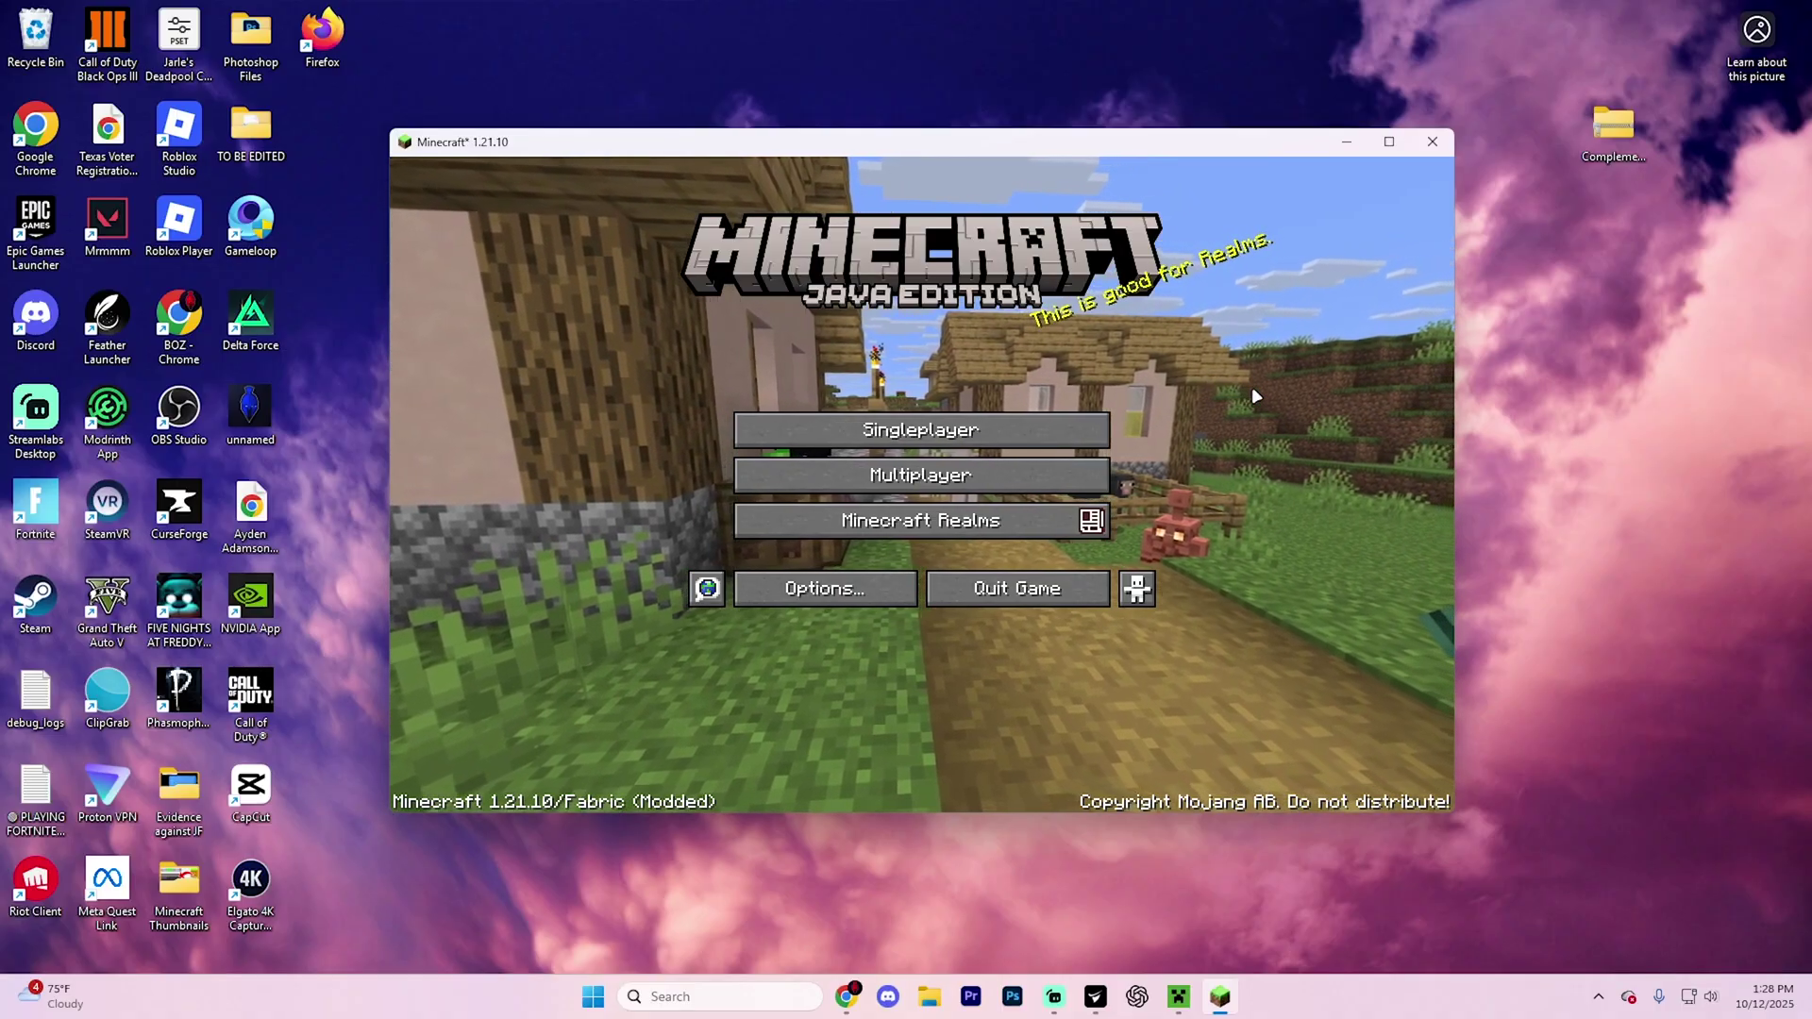
Close the Minecraft game and the Minecraft Launcher, then switch over to Chrome.
{"action": "key", "text": "alt+F4"}
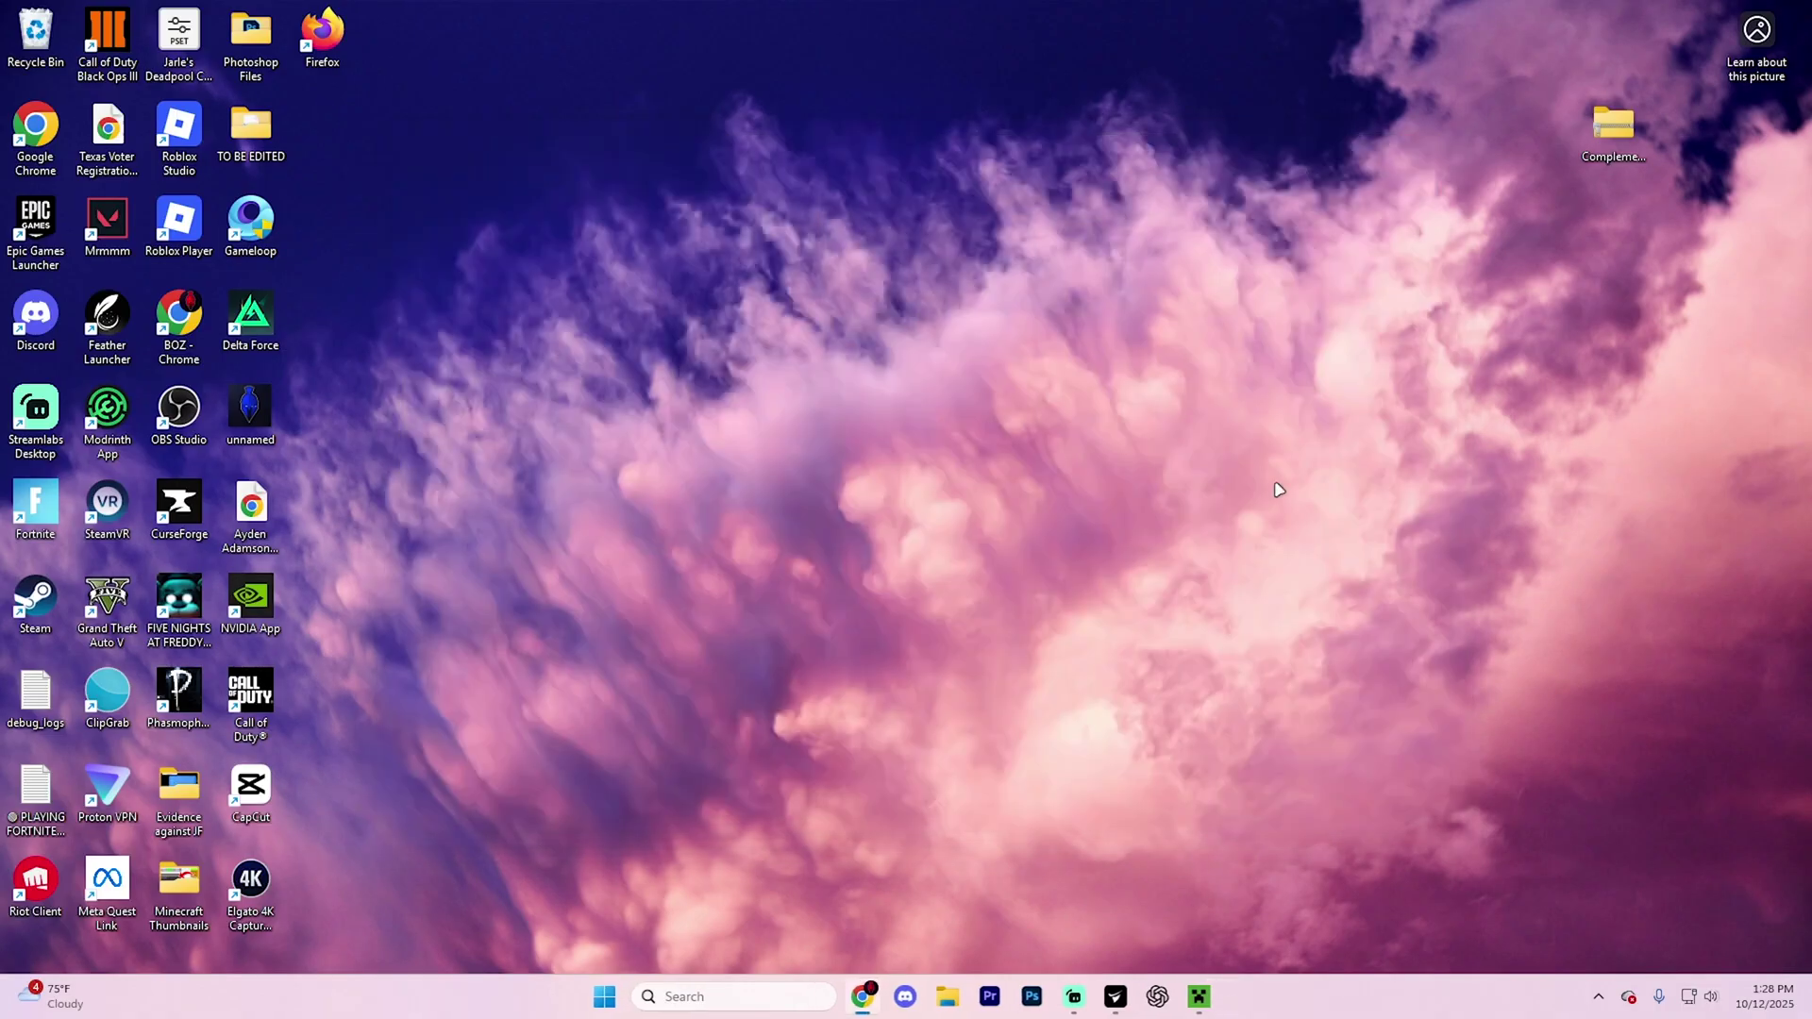
{"action": "left_click", "coordinate": [1199, 1001]}
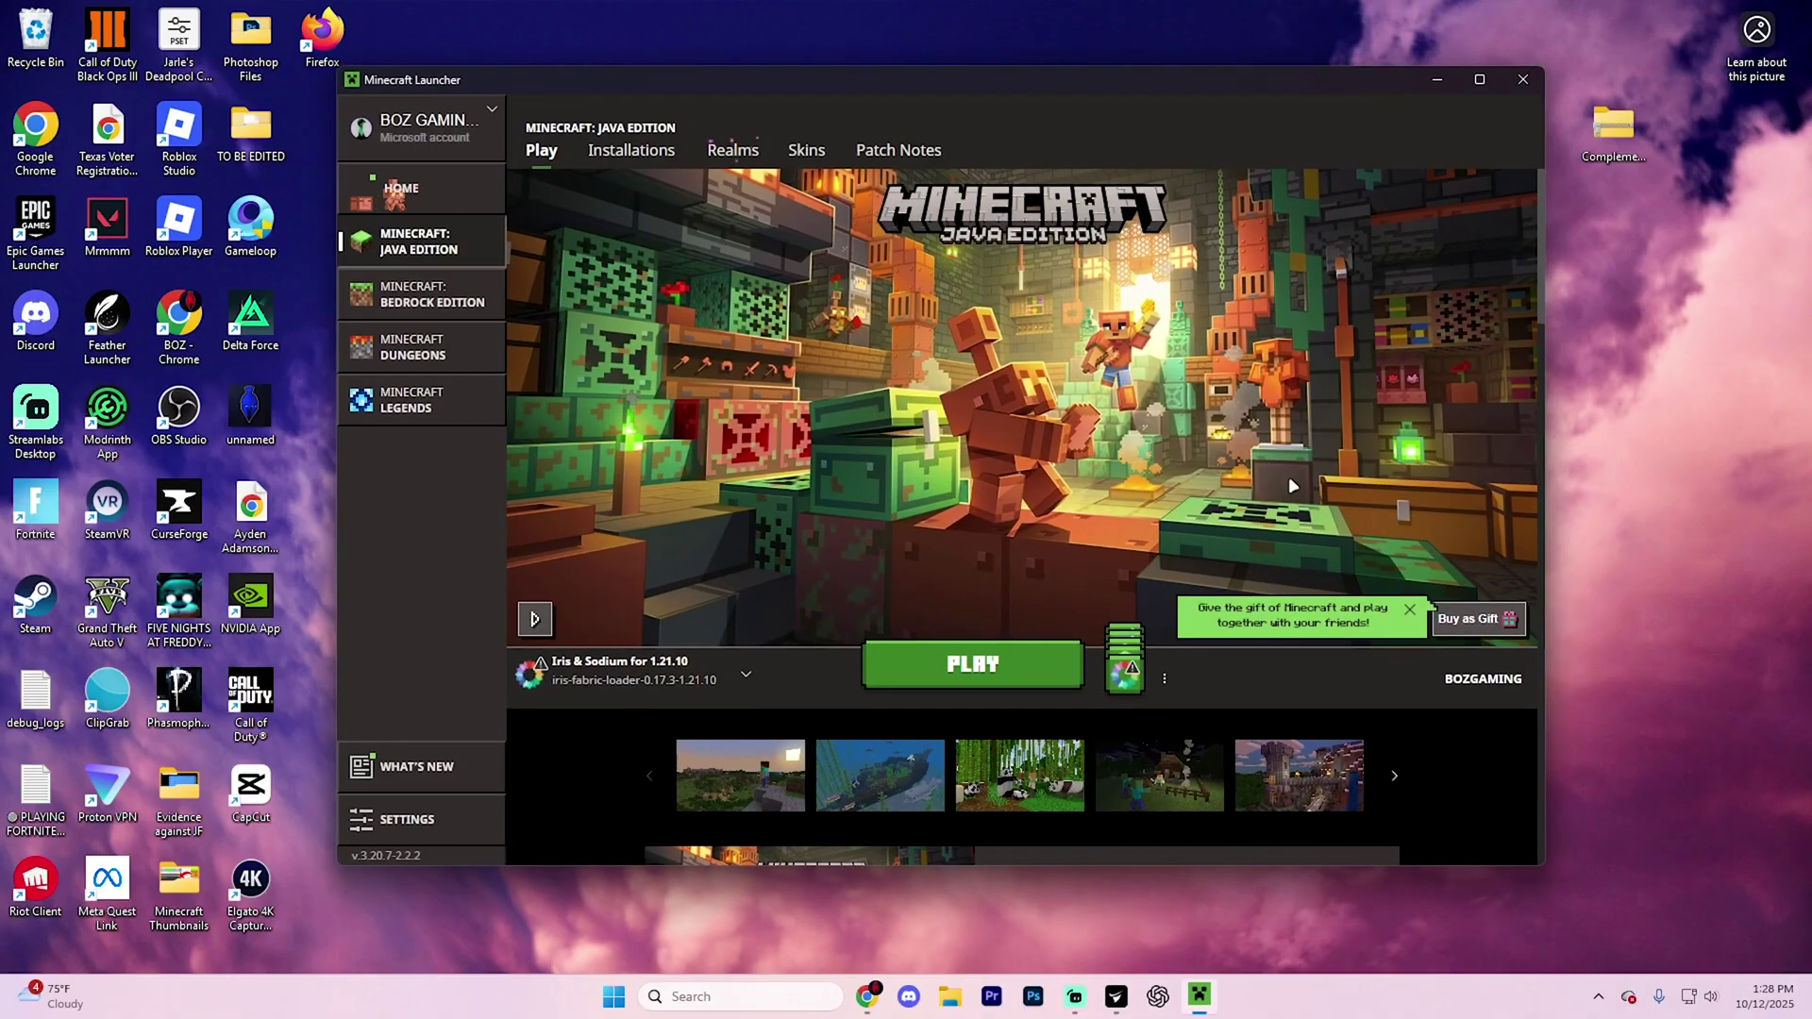
{"action": "left_click", "coordinate": [1524, 81]}
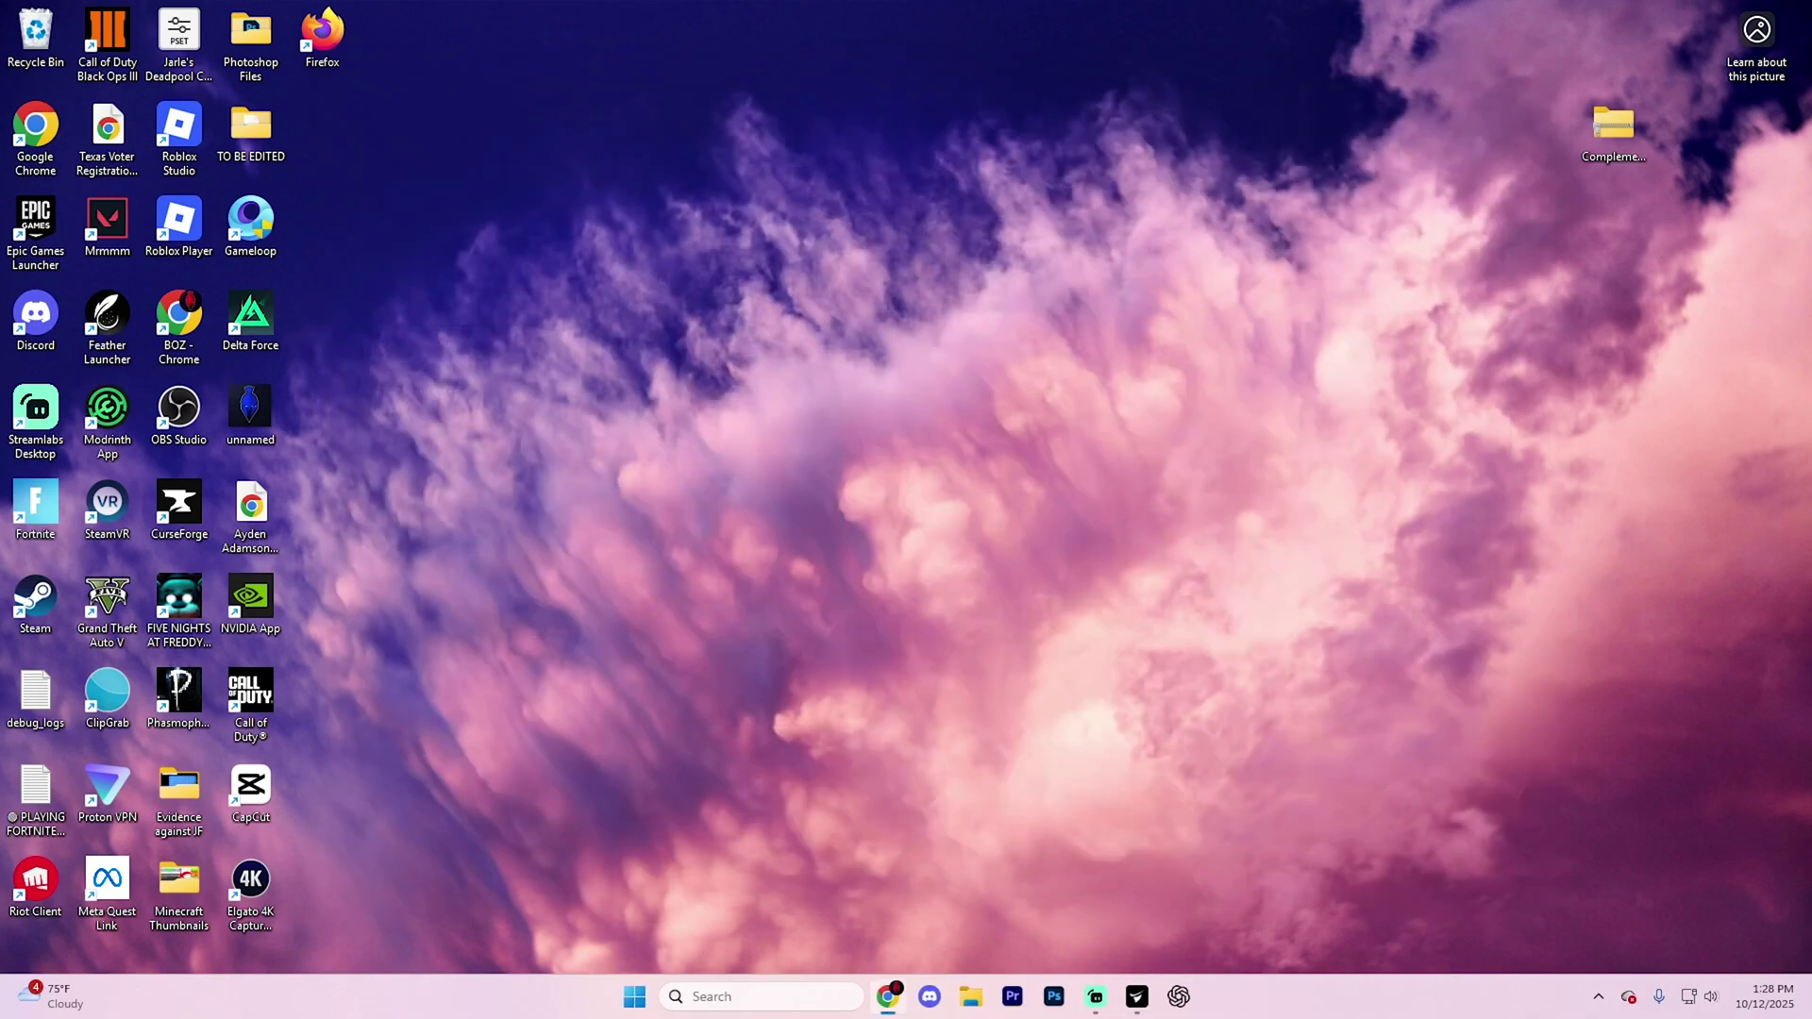
{"action": "key", "text": "alt+Tab"}
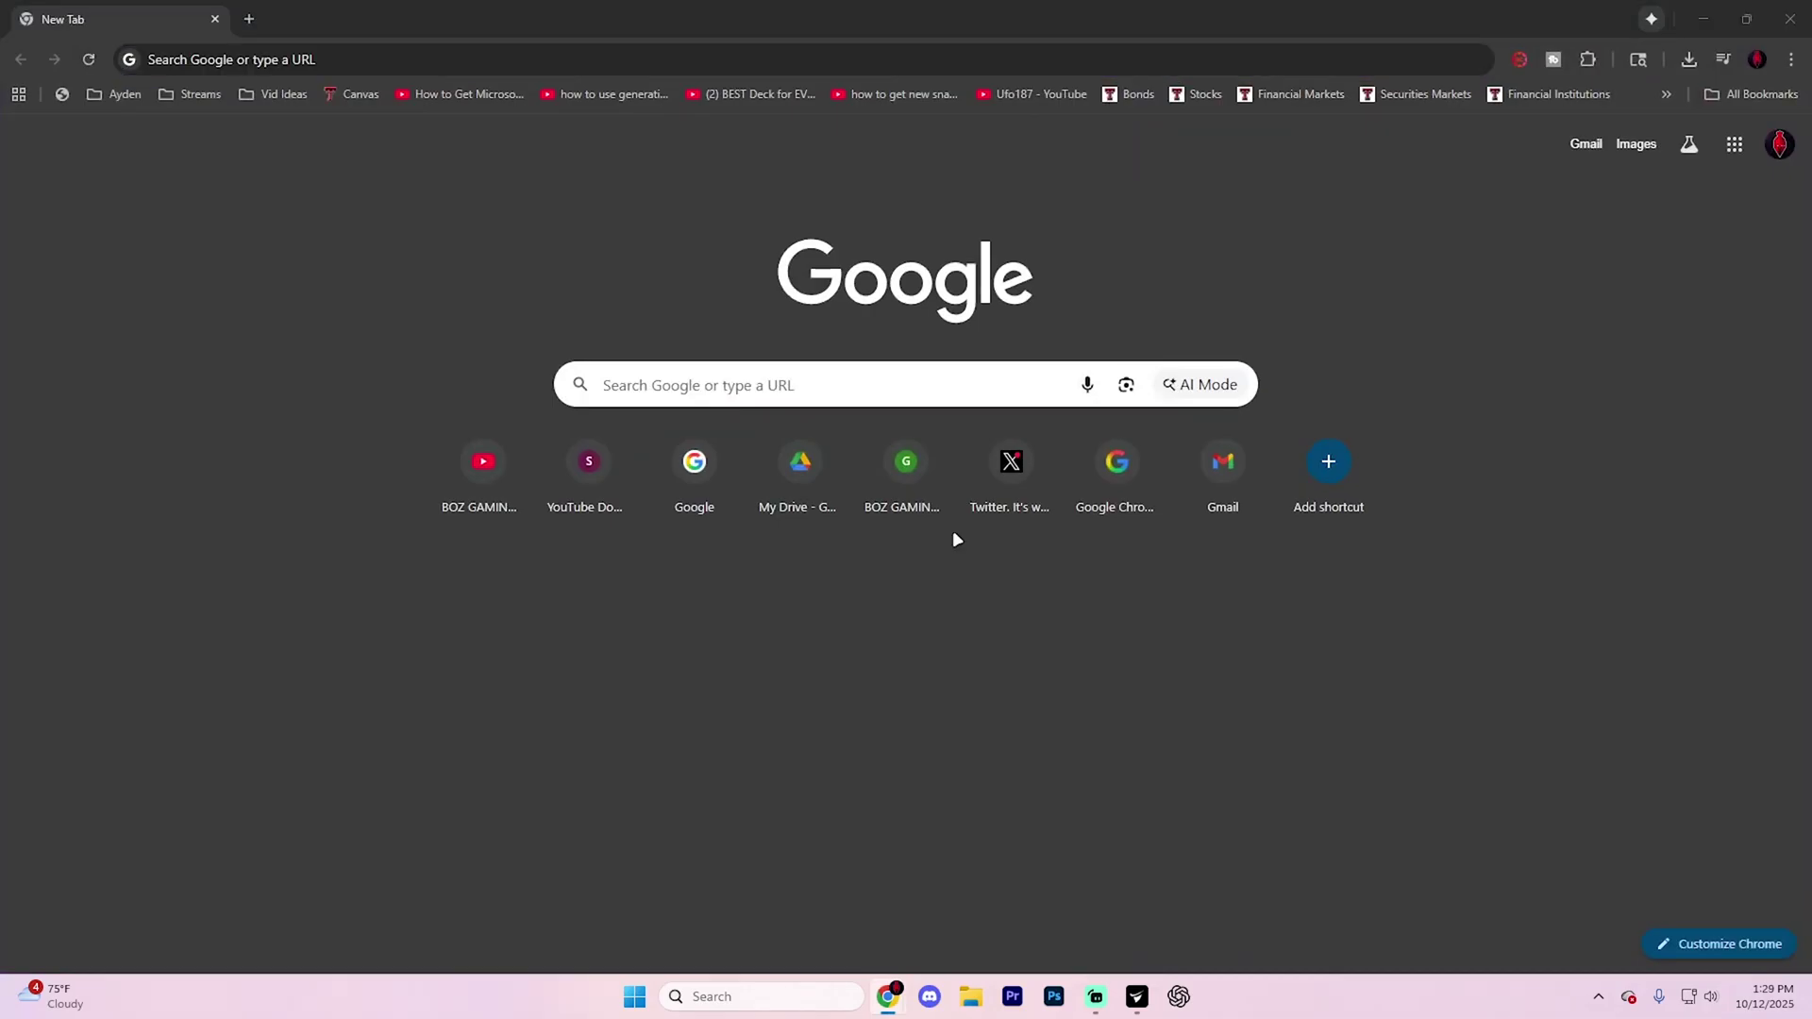
Load Litematica's Modrinth versions page, filter to 1.21.10, and download the 0.24.1 release.
{"action": "type", "text": "modrinth.com/mod/litematica/versions"}
{"action": "key", "text": "Return"}
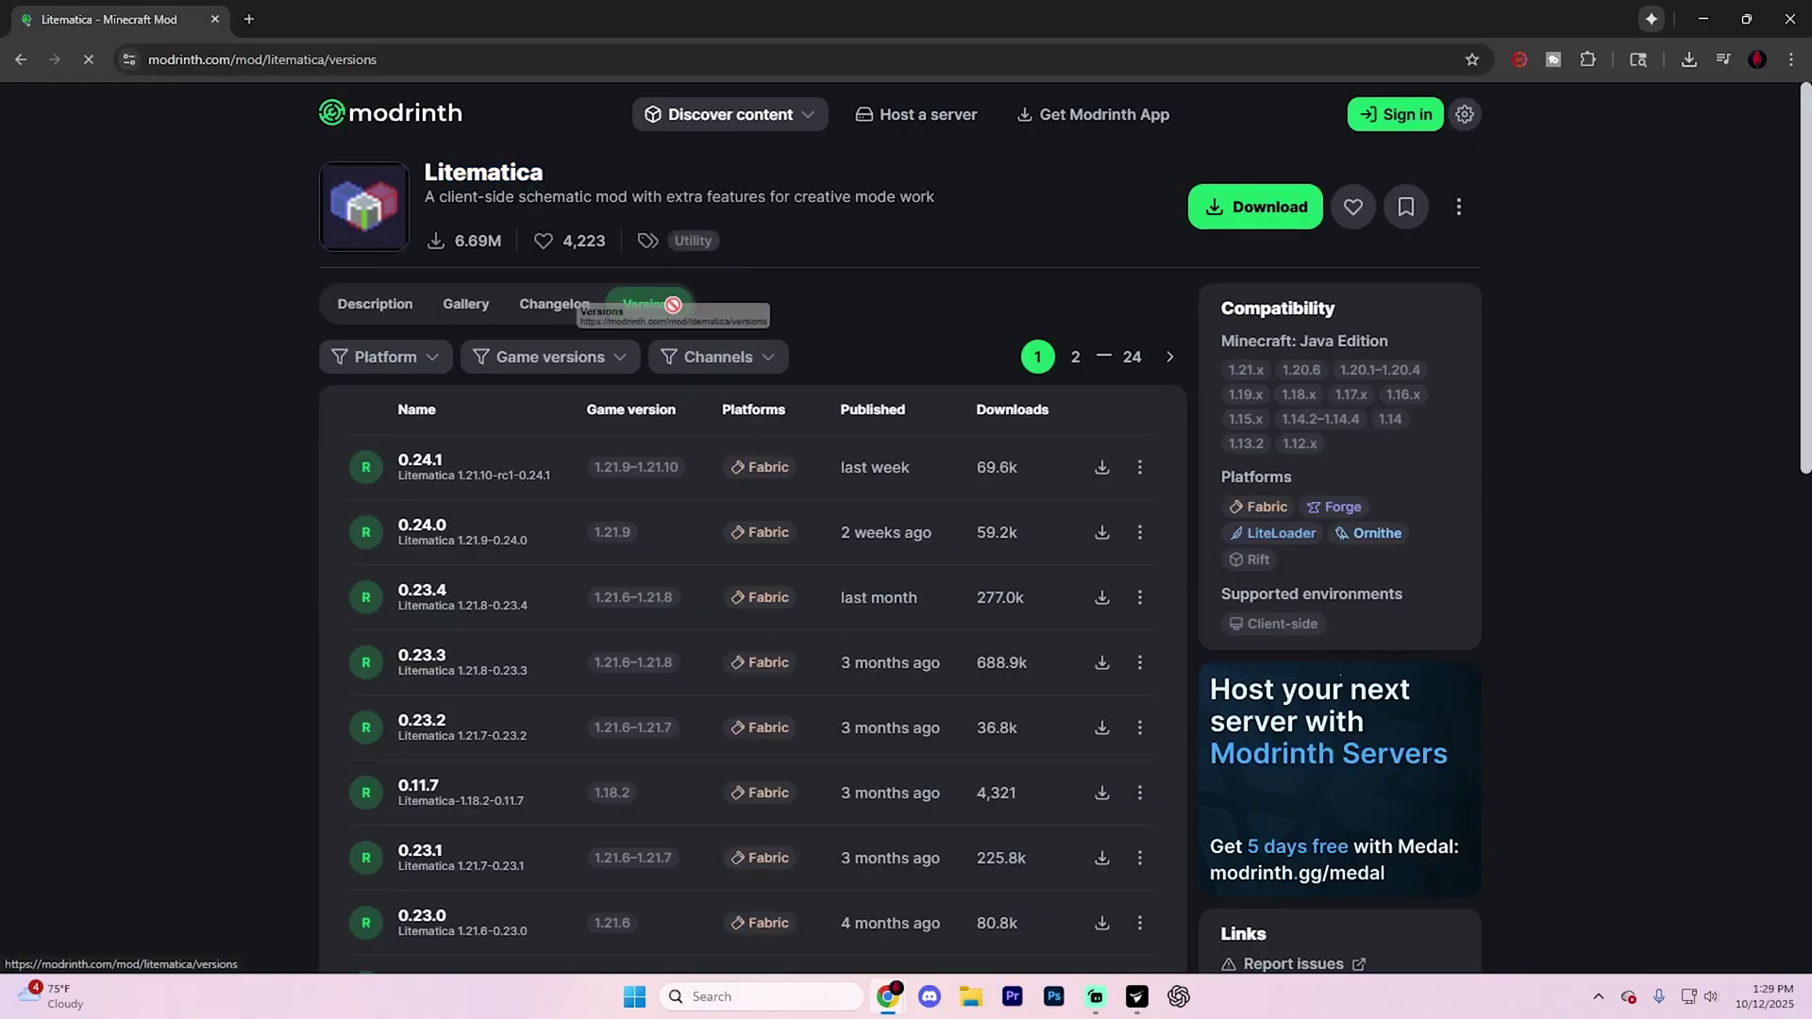
{"action": "left_click", "coordinate": [585, 357]}
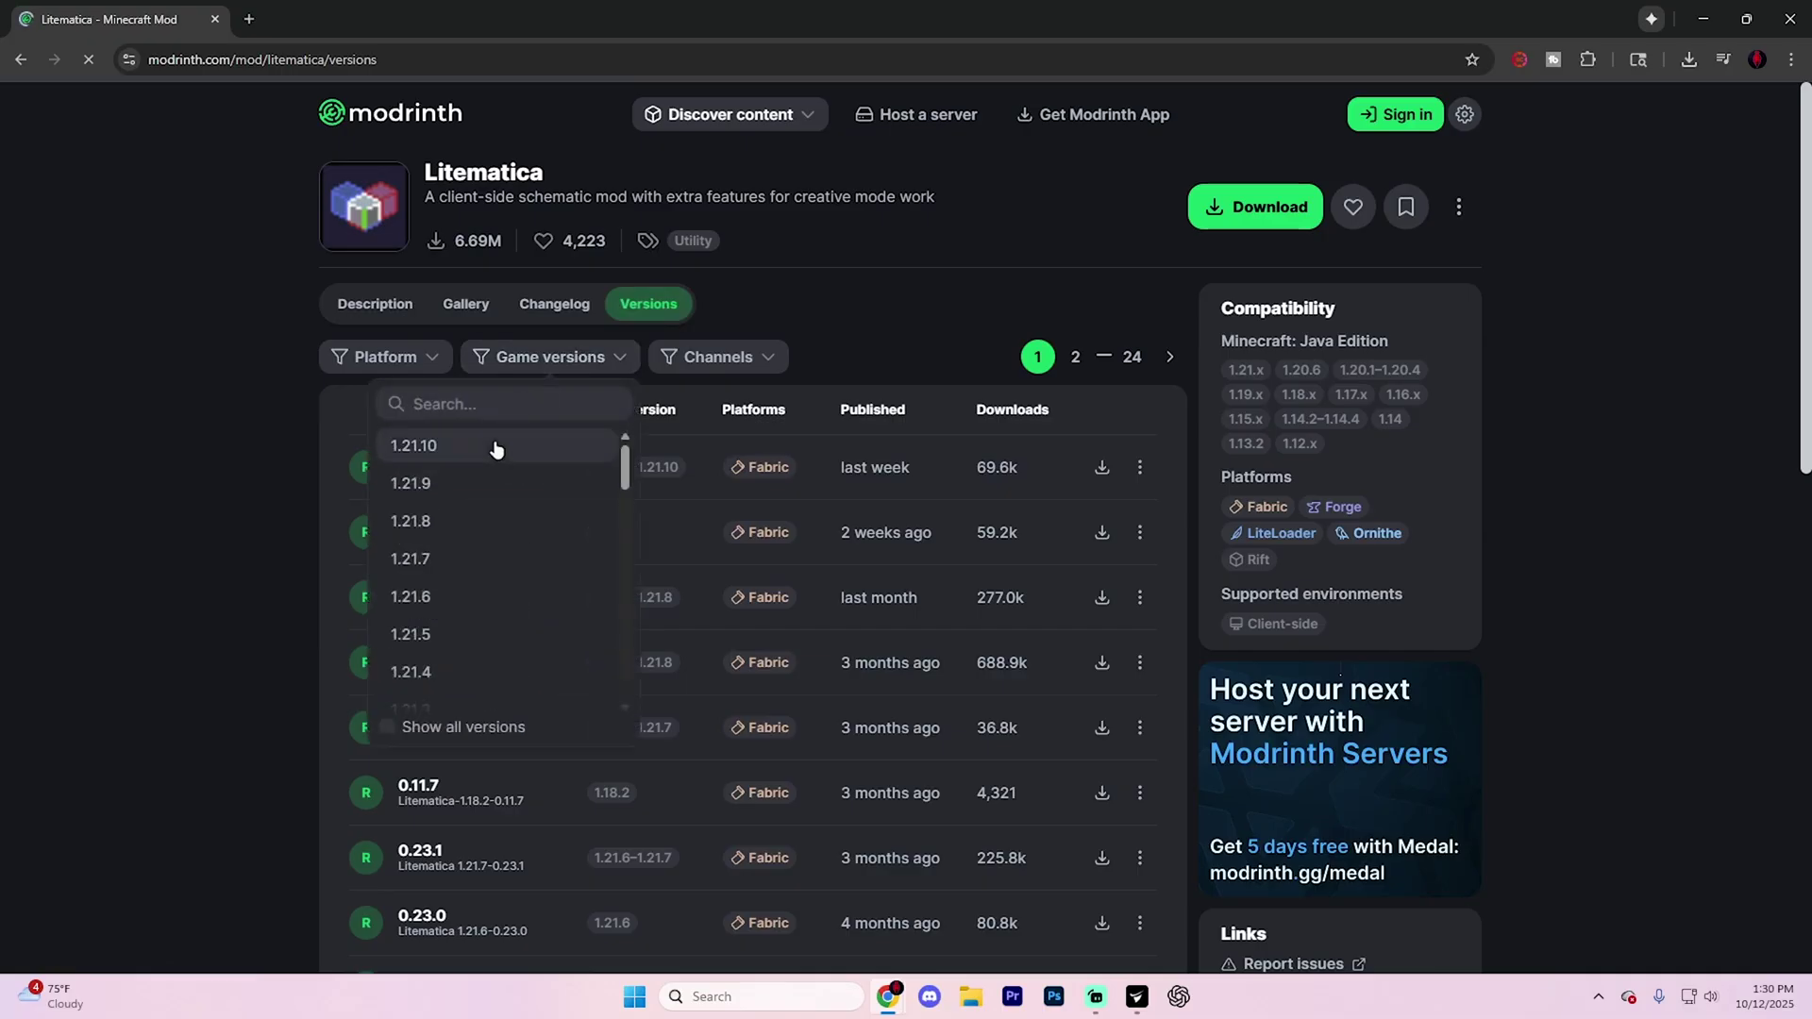
{"action": "left_click", "coordinate": [495, 449]}
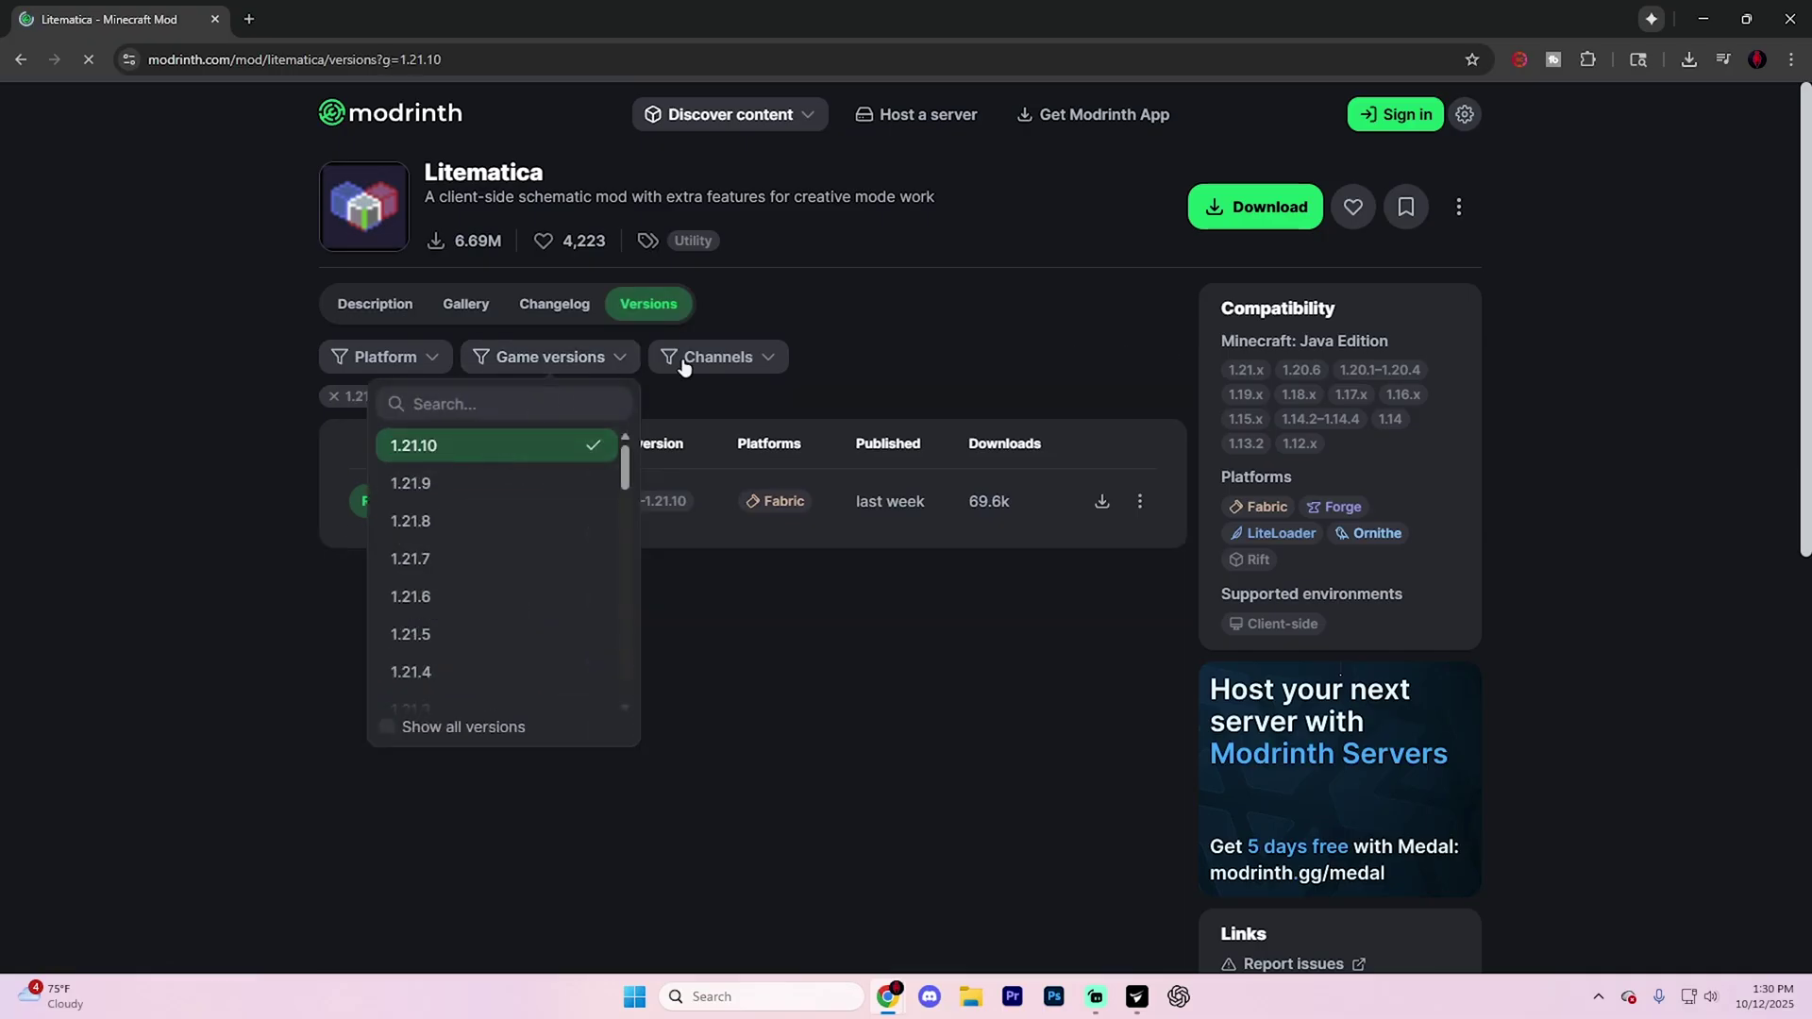
{"action": "left_click", "coordinate": [908, 317]}
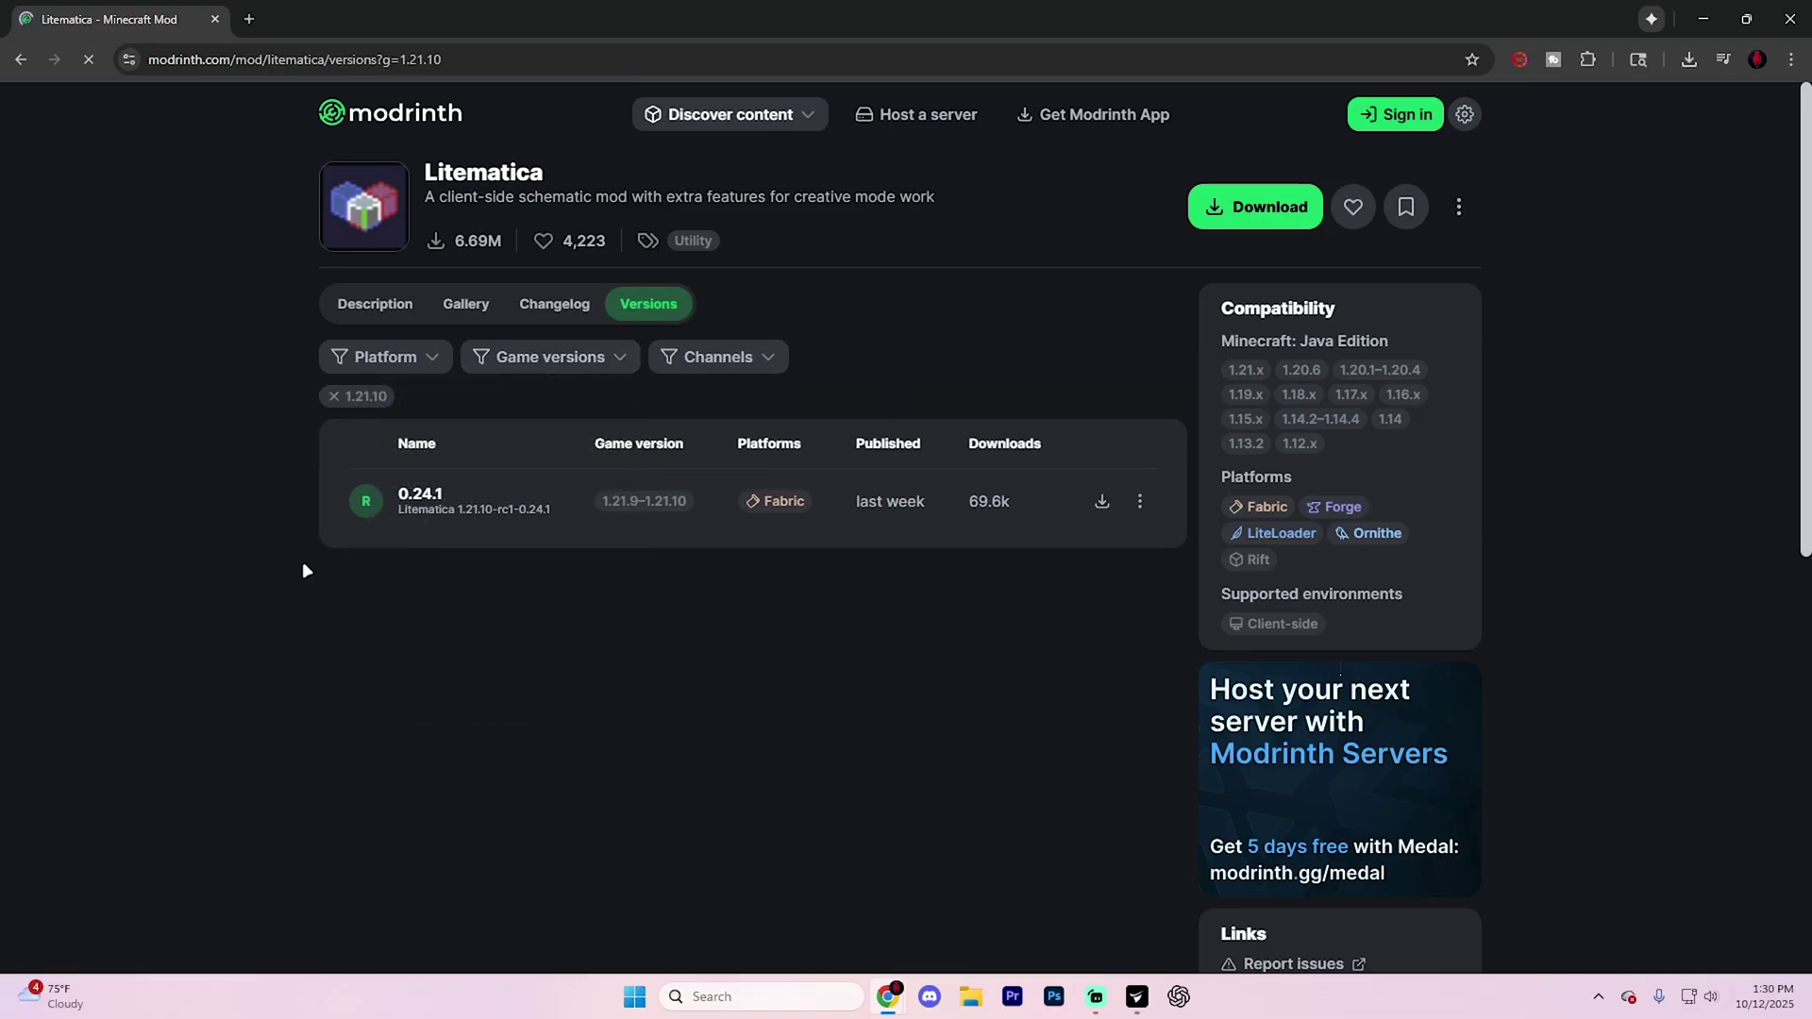
{"action": "left_click", "coordinate": [1102, 502]}
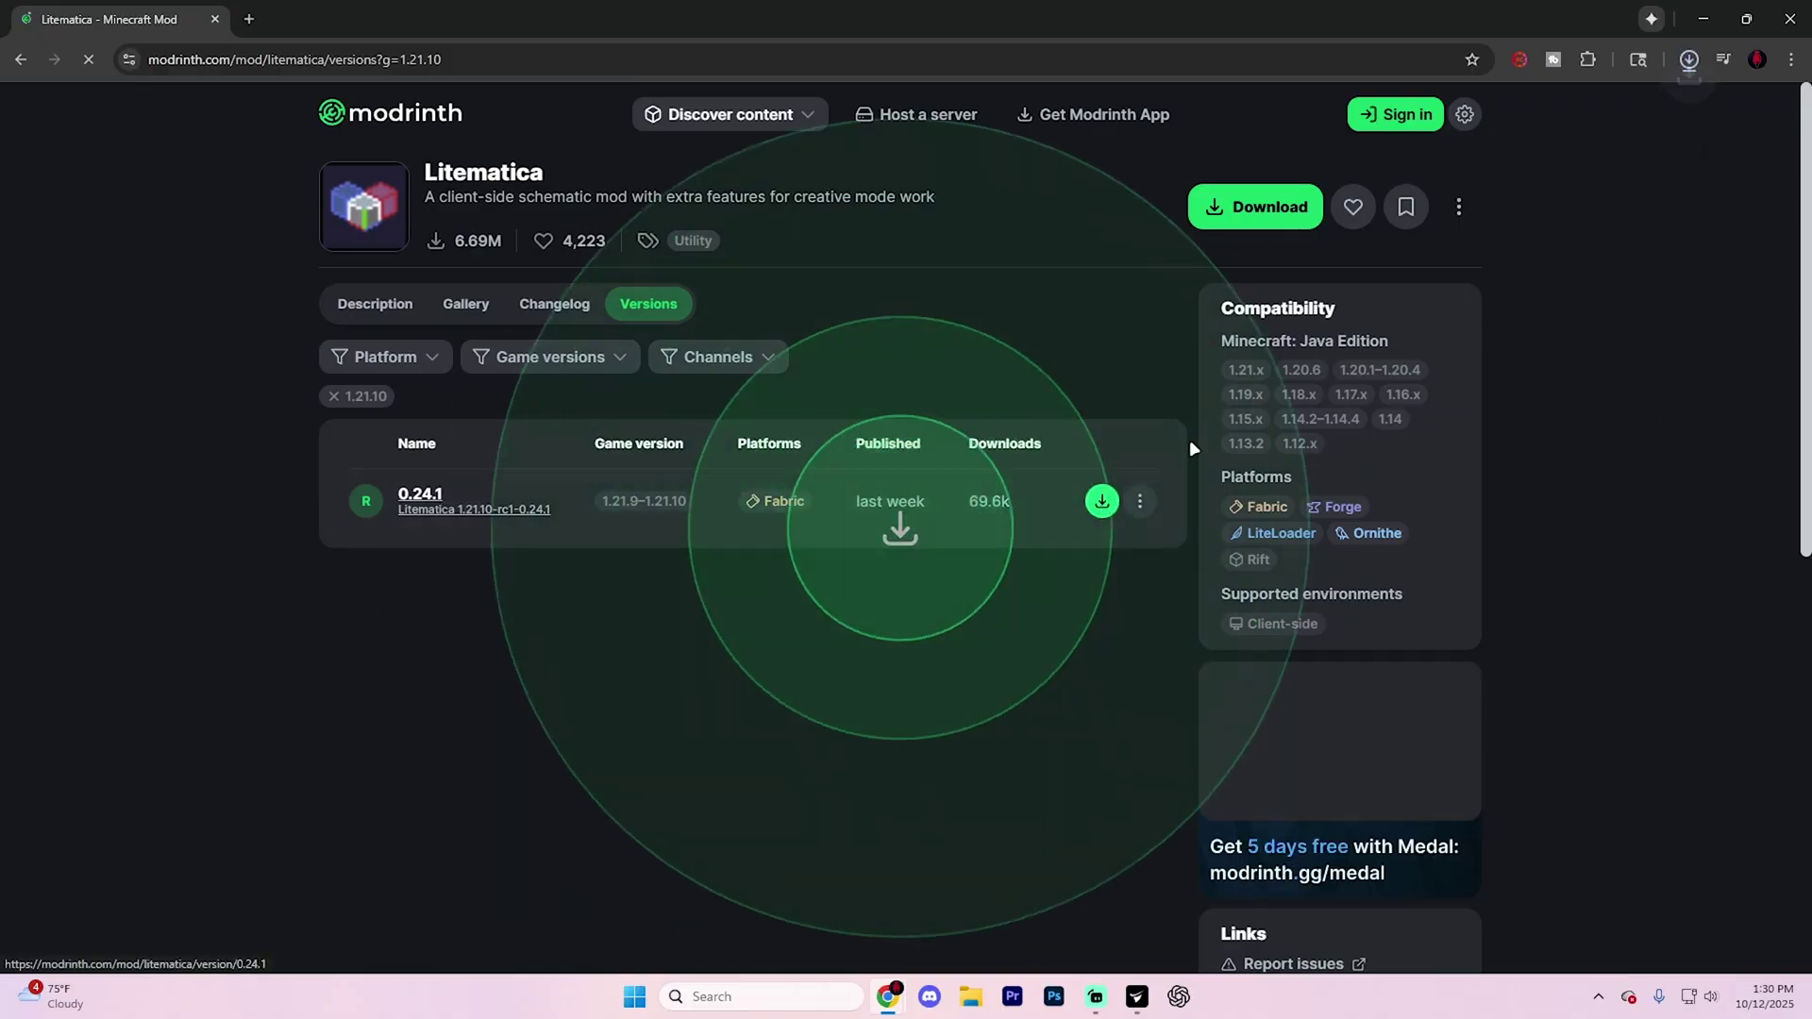
{"action": "left_click", "coordinate": [1689, 59]}
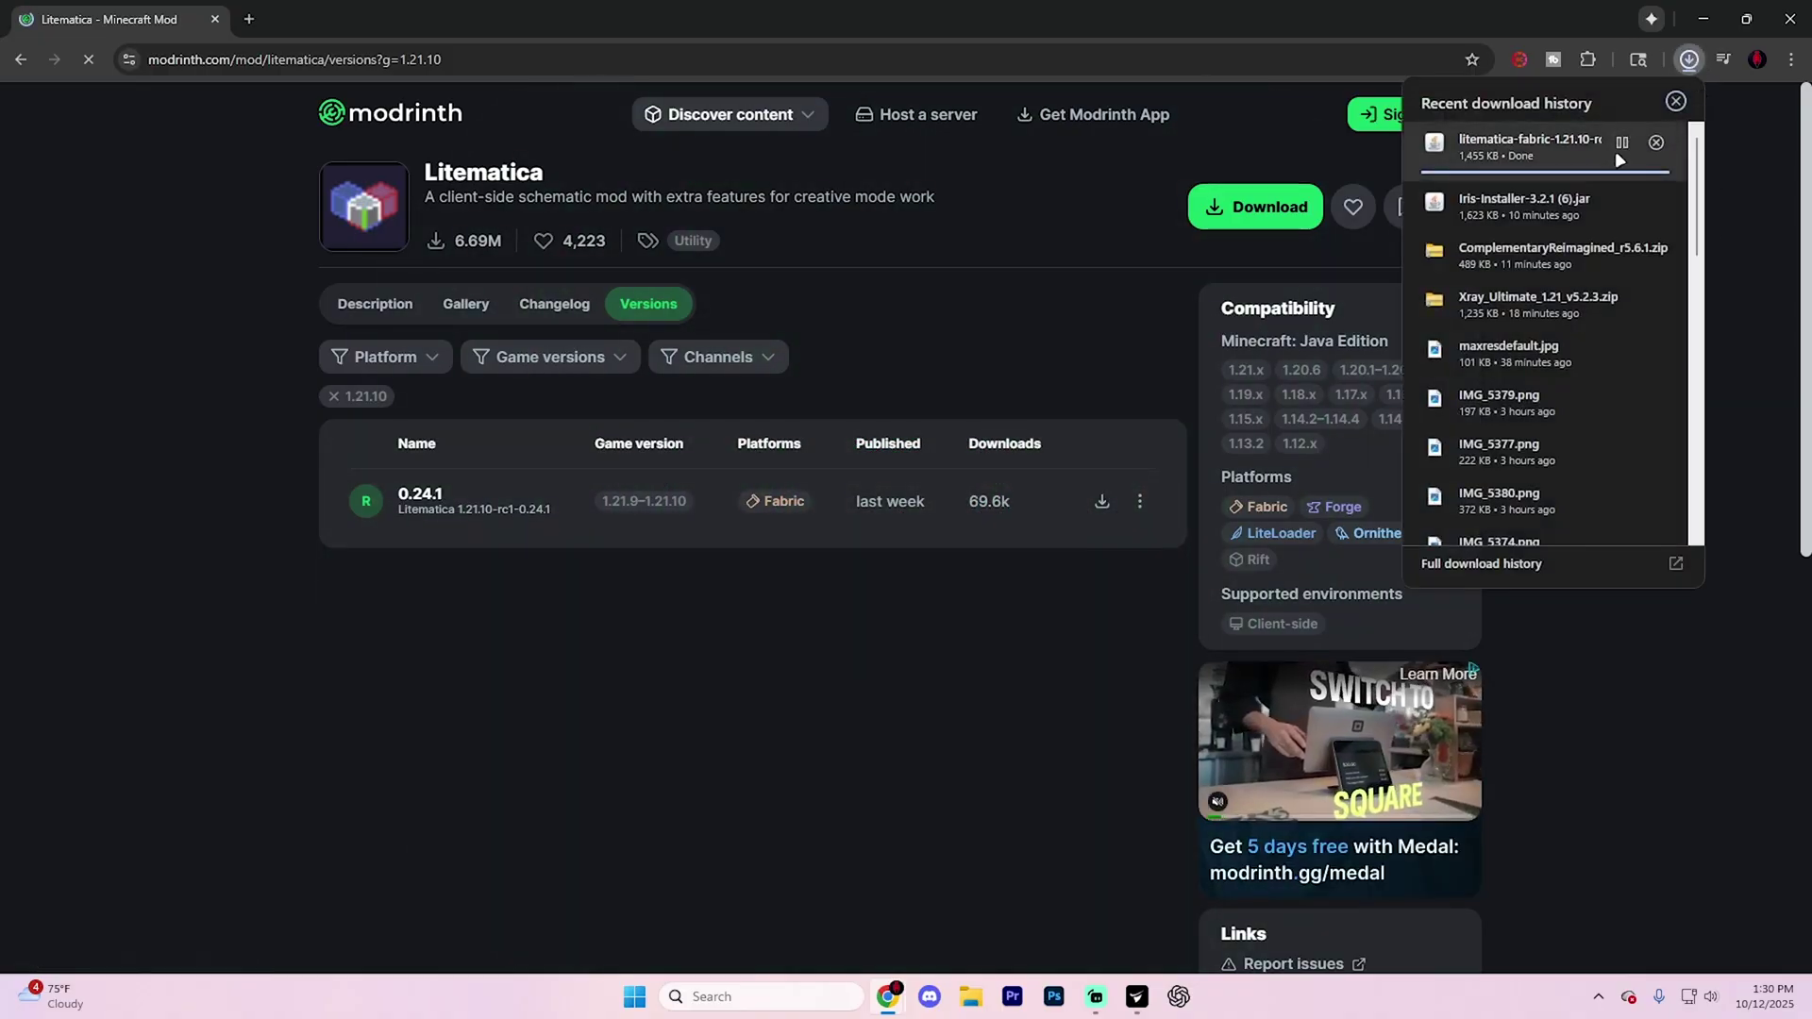
{"action": "key", "text": "Escape"}
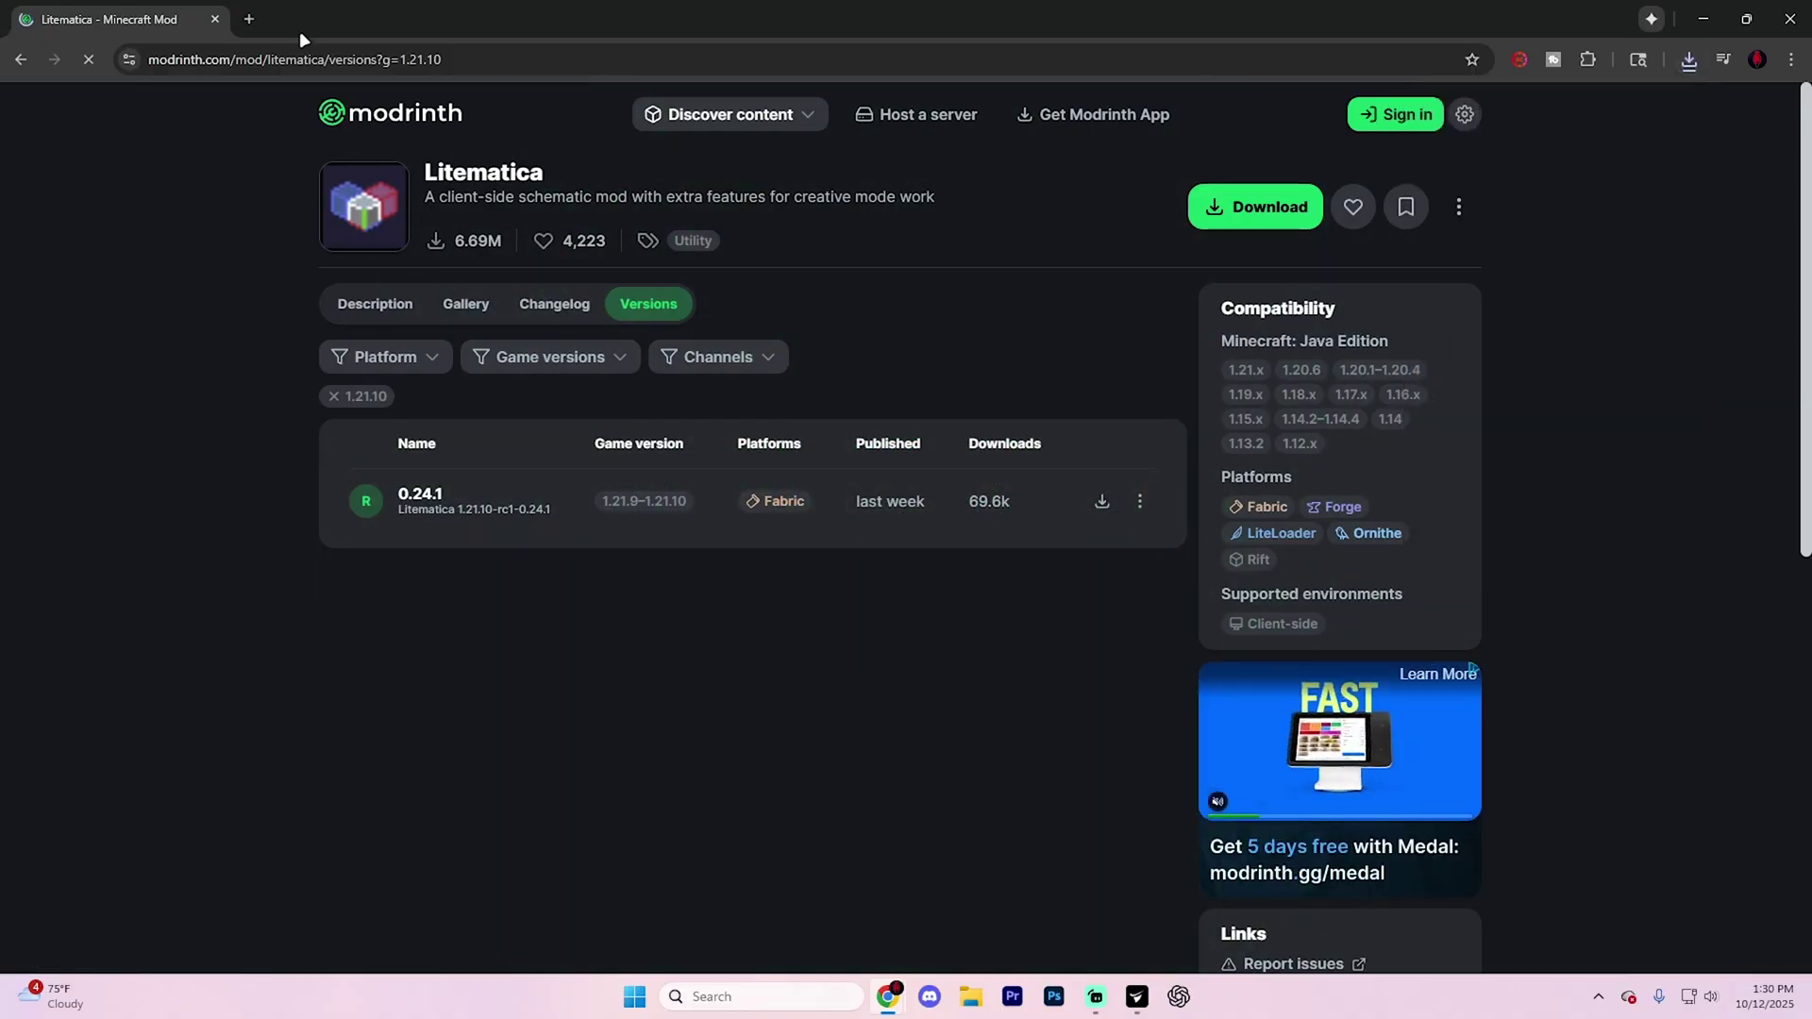
Go to CurseForge, search Minecraft mods for 'fabric api', and open the Fabric API page.
{"action": "left_click", "coordinate": [251, 19]}
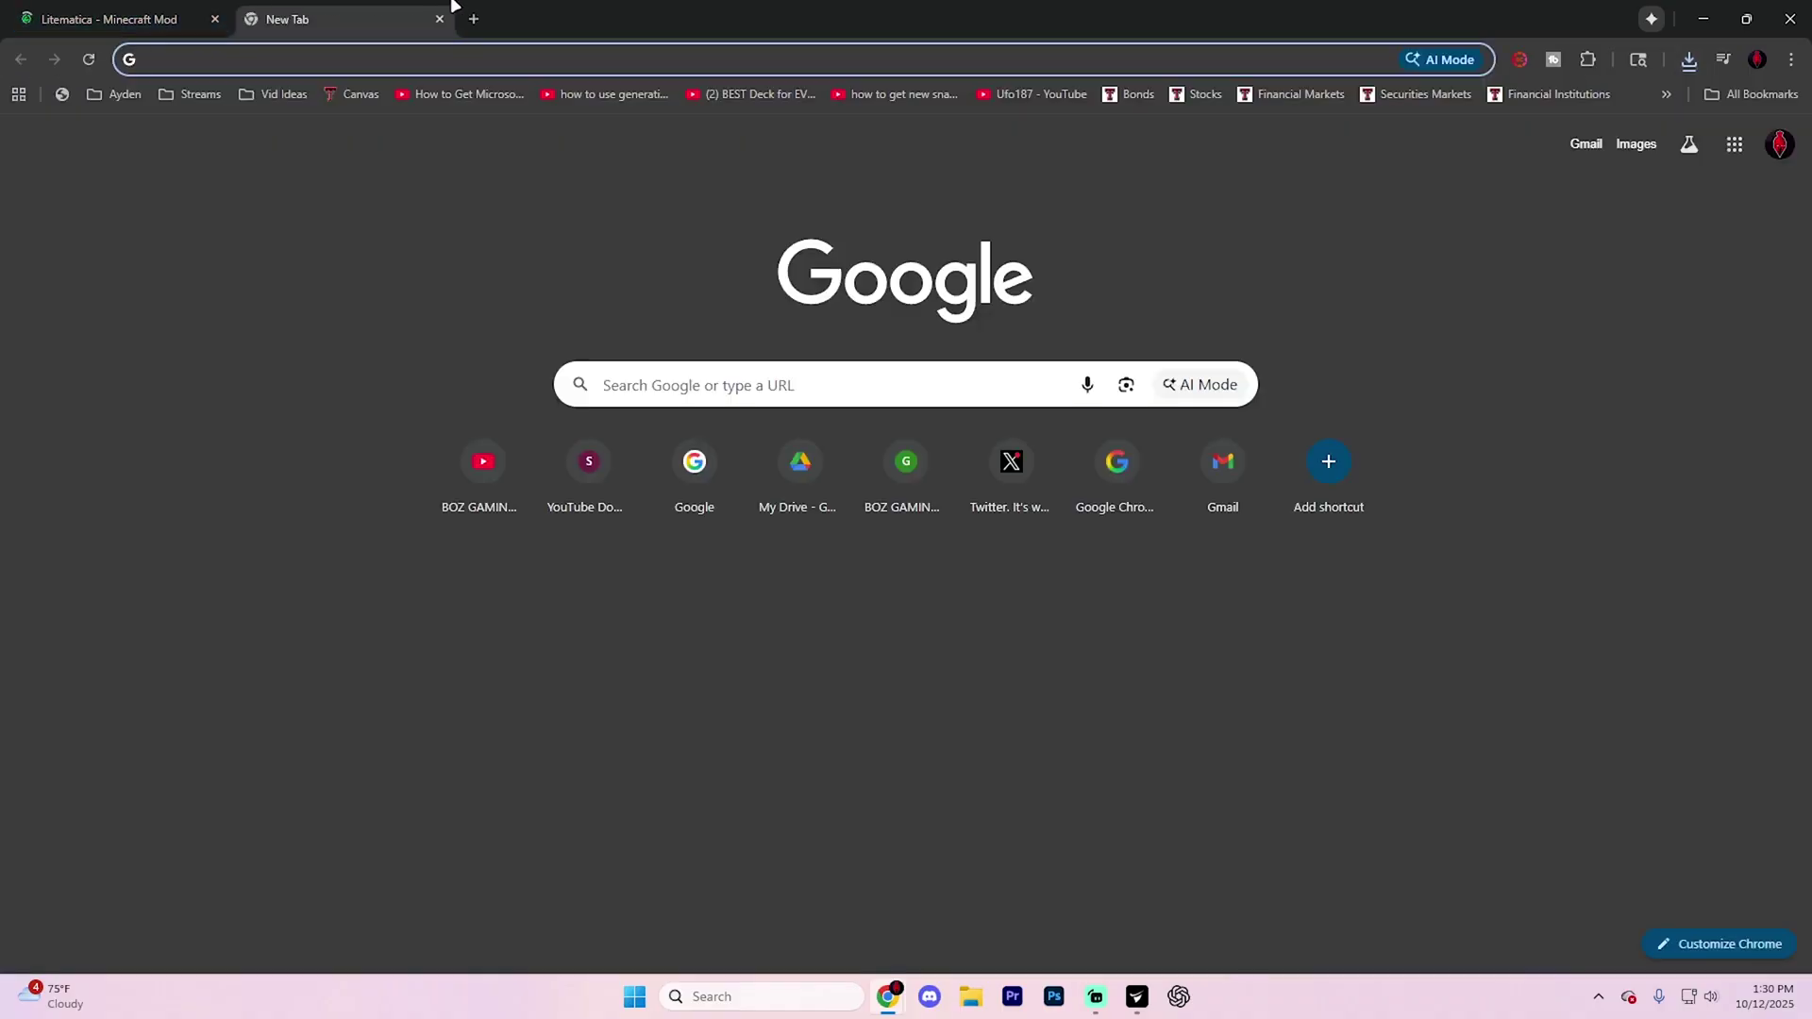
{"action": "type", "text": "cu"}
{"action": "key", "text": "Return"}
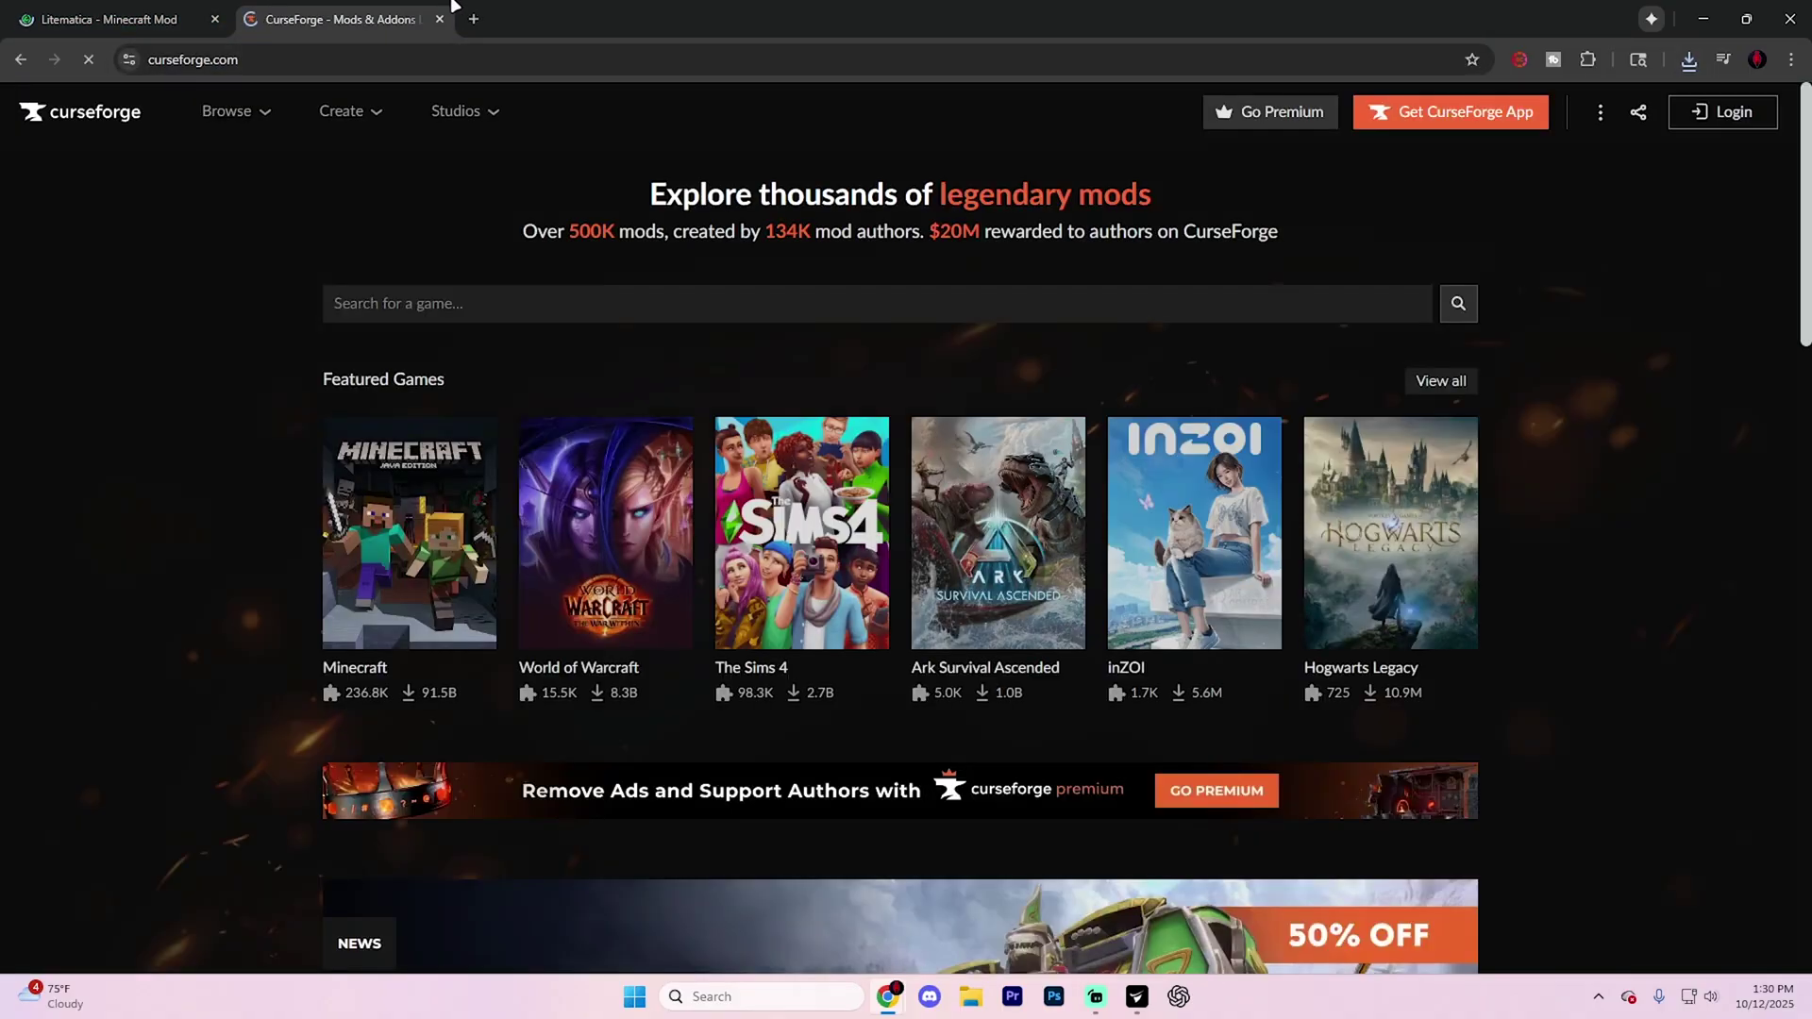
{"action": "left_click", "coordinate": [401, 519]}
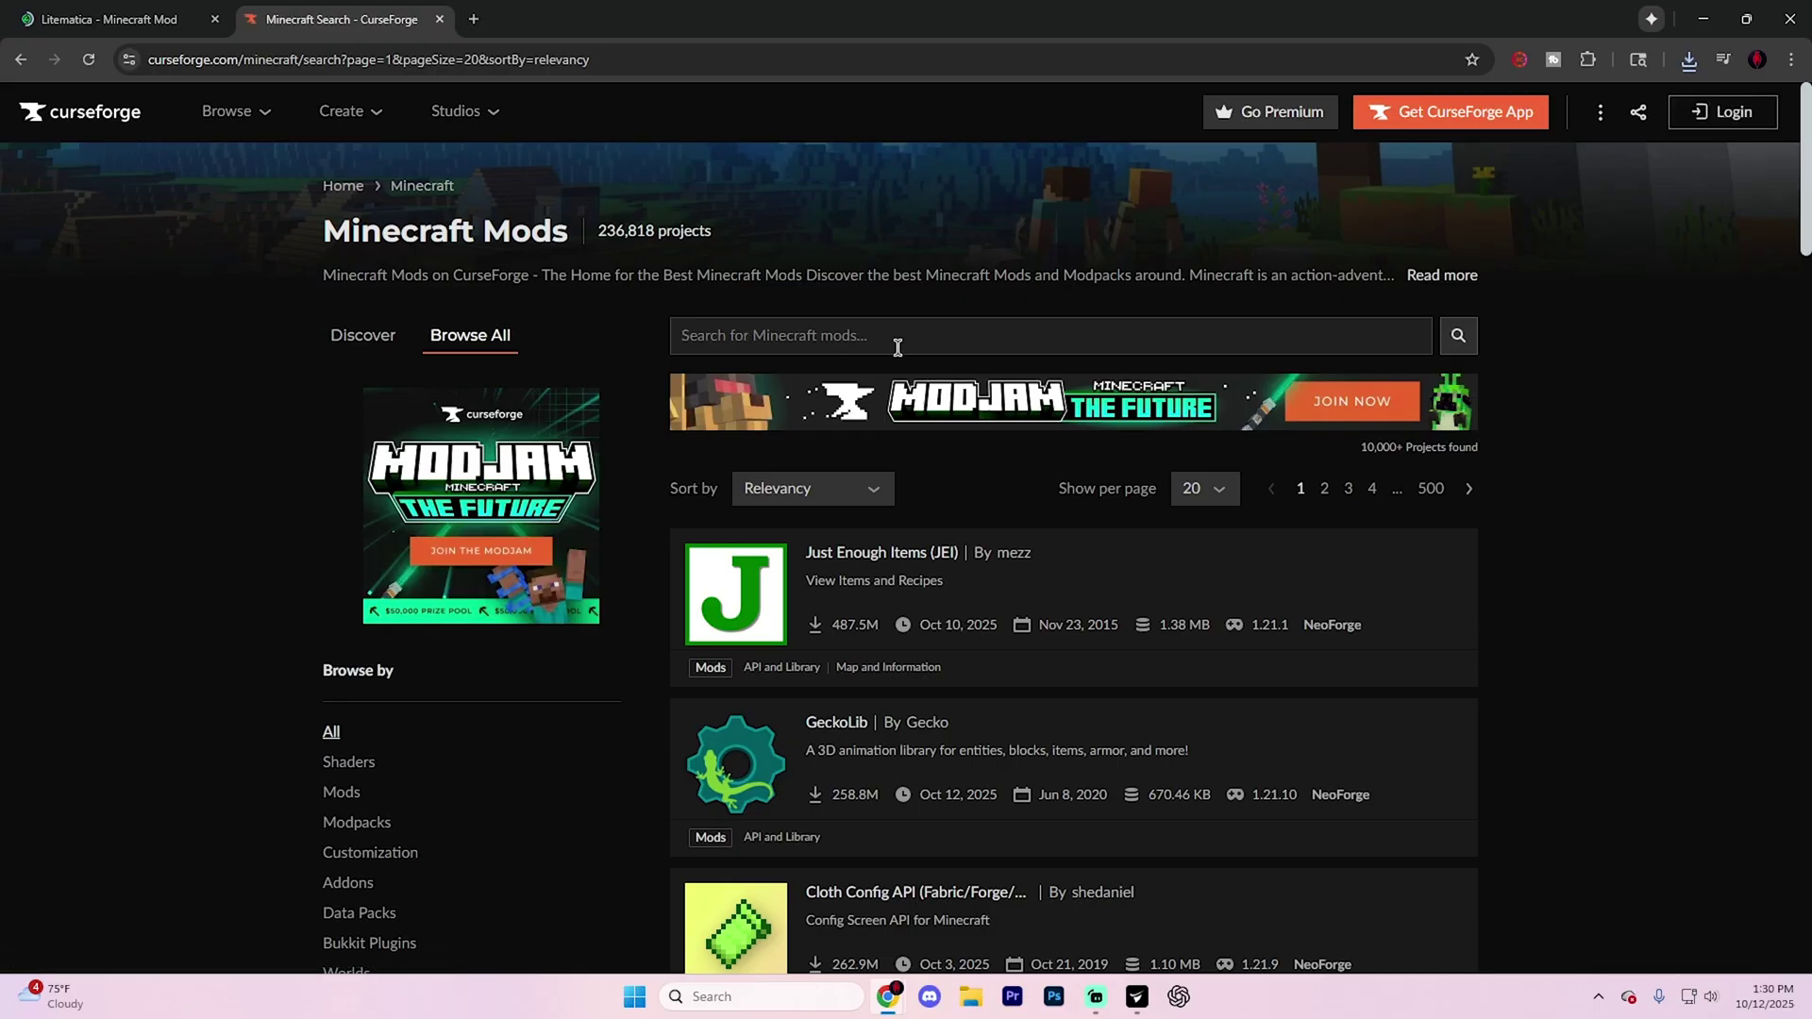
{"action": "left_click", "coordinate": [897, 347]}
{"action": "type", "text": "fabric api"}
{"action": "key", "text": "Return"}
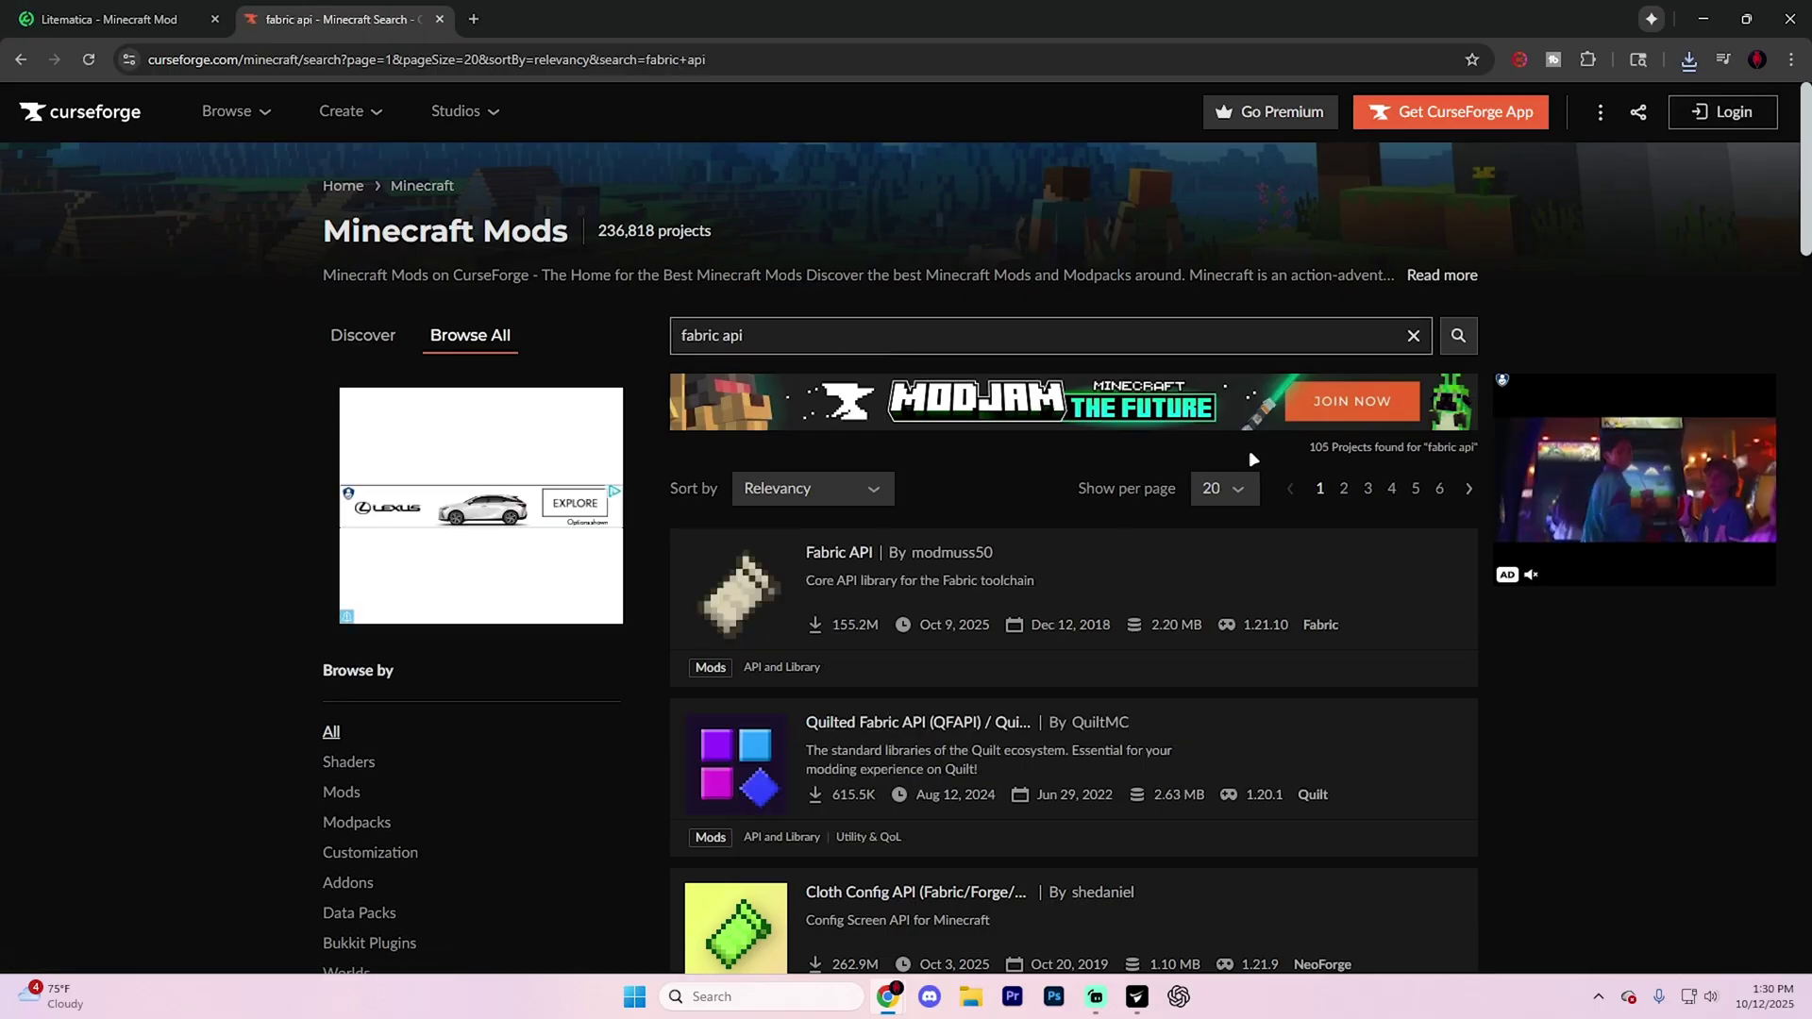
{"action": "left_click", "coordinate": [769, 585]}
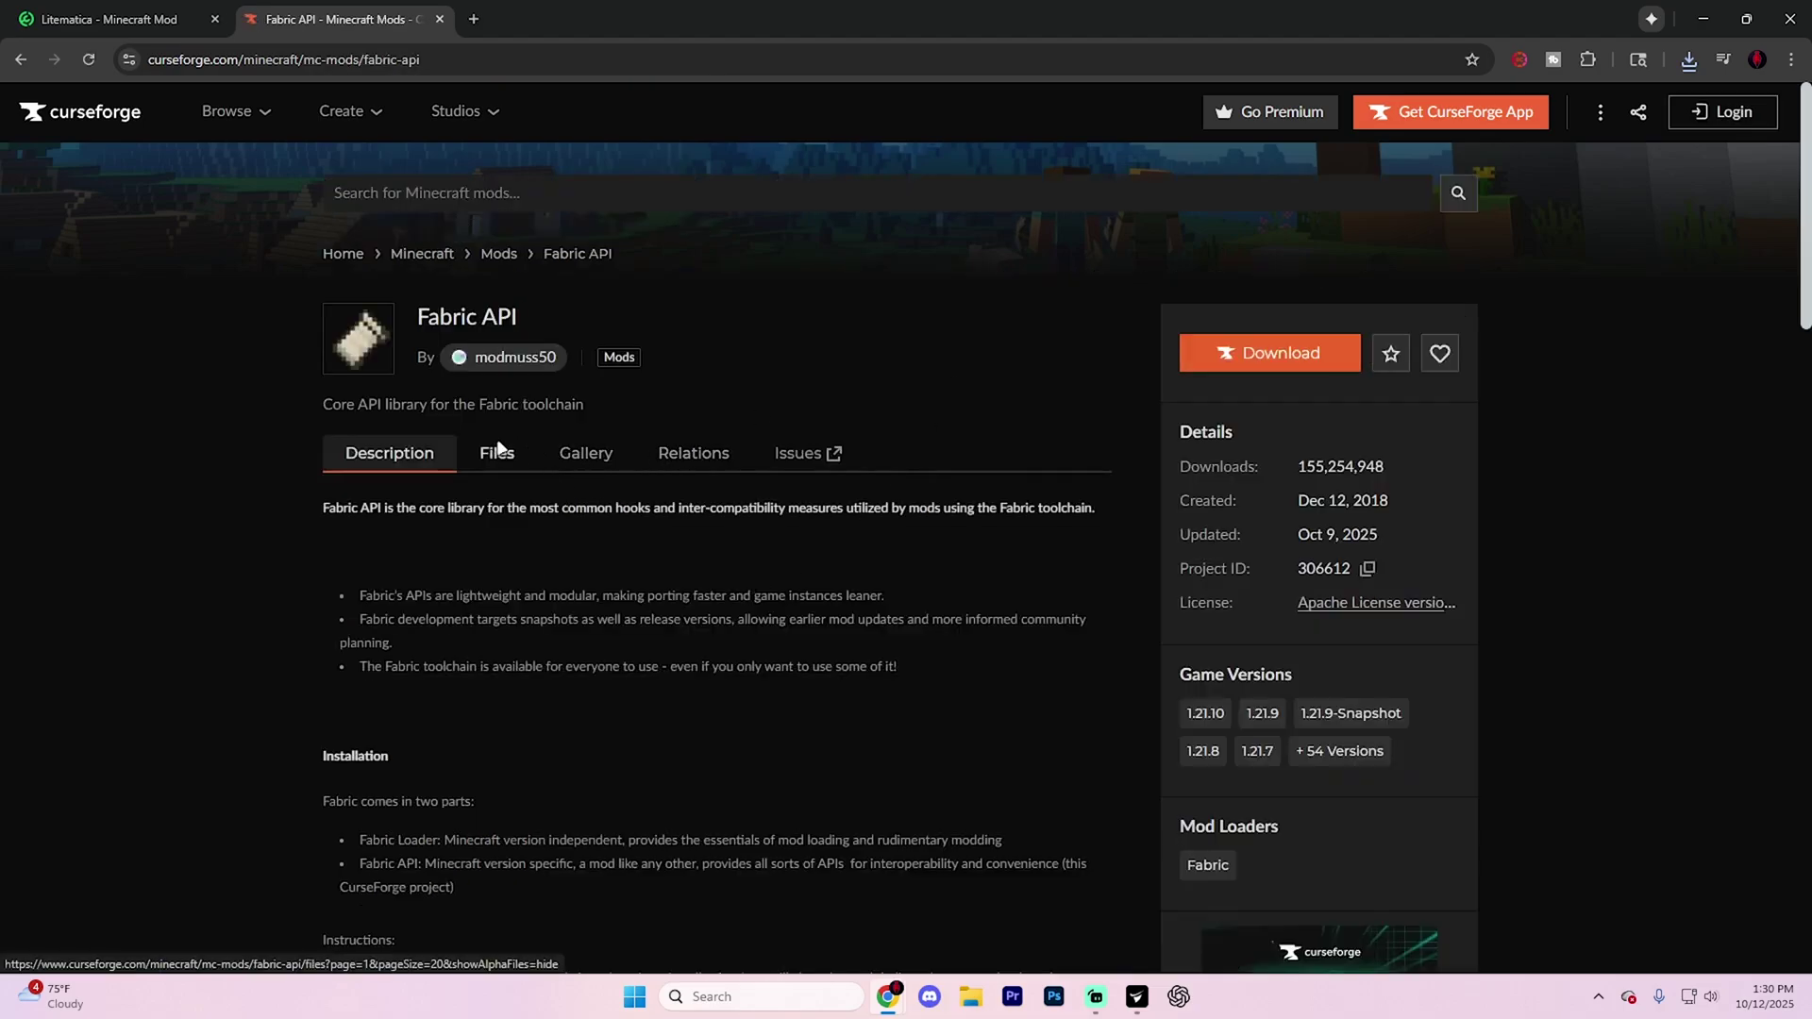
Download the 1.21.10 Fabric API 0.135.0 file and keep it despite the safety warning.
{"action": "left_click", "coordinate": [497, 451]}
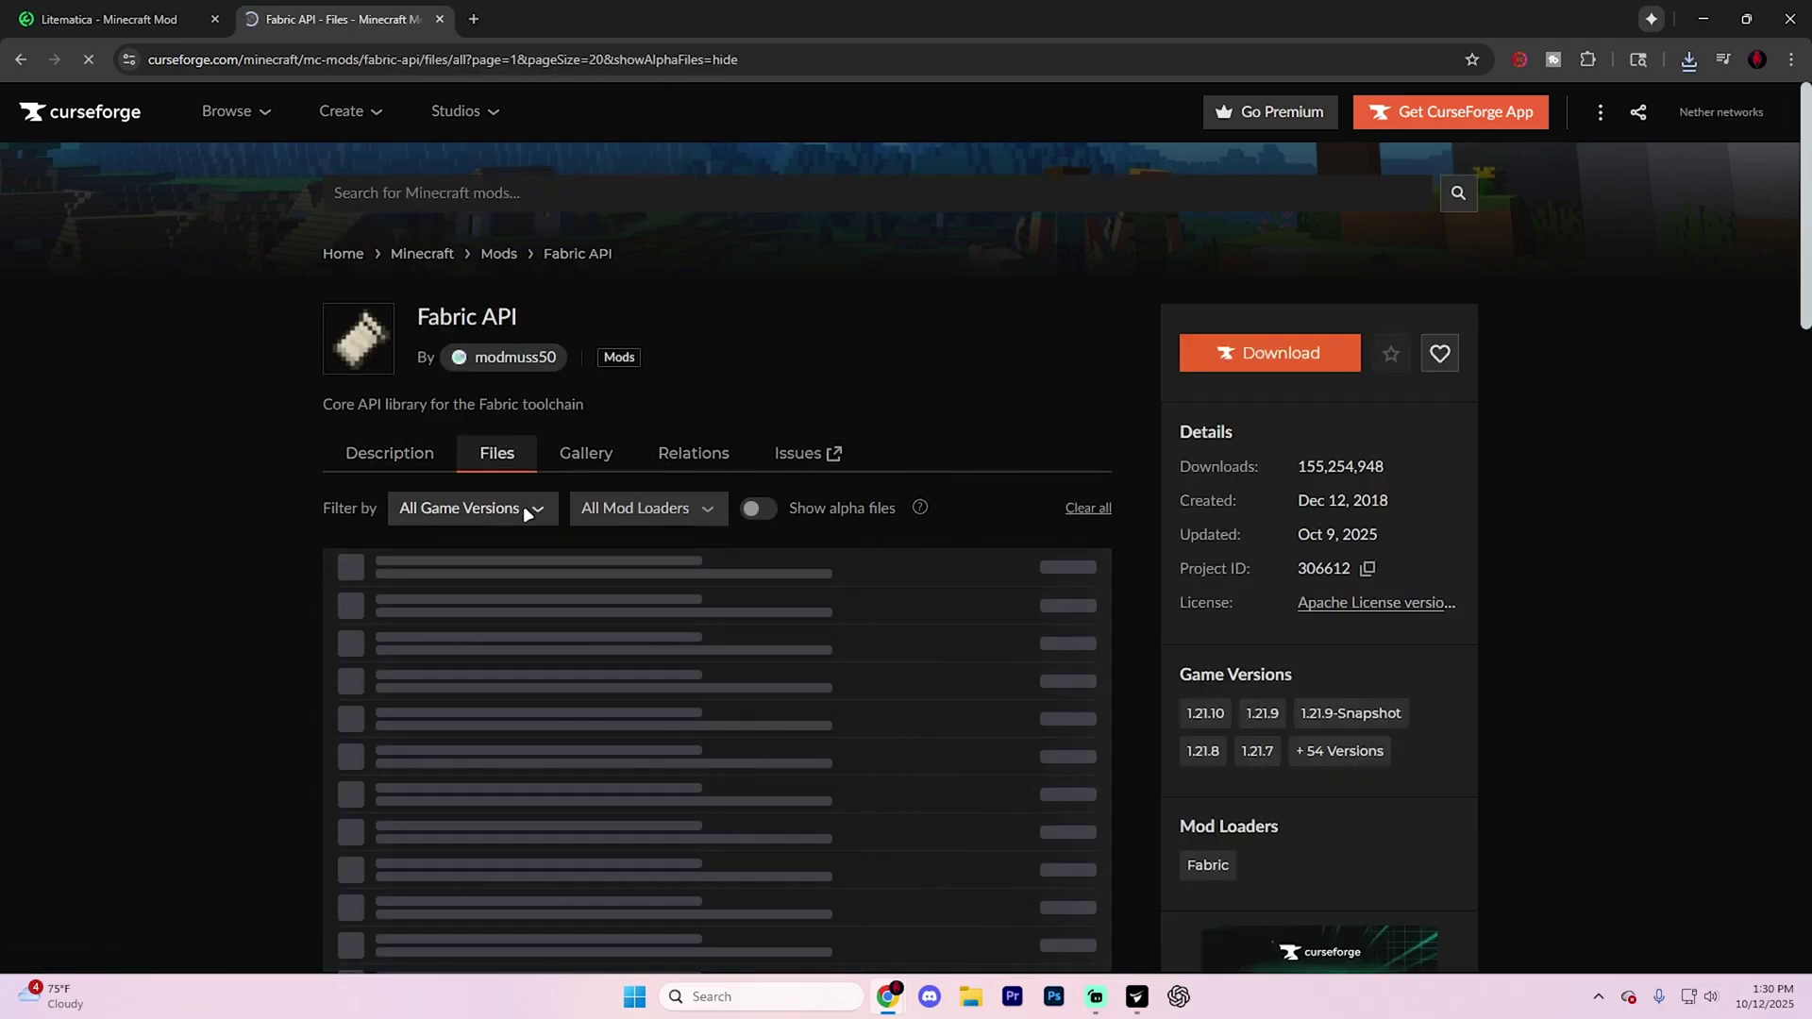
{"action": "left_click", "coordinate": [479, 515]}
{"action": "left_click", "coordinate": [481, 566]}
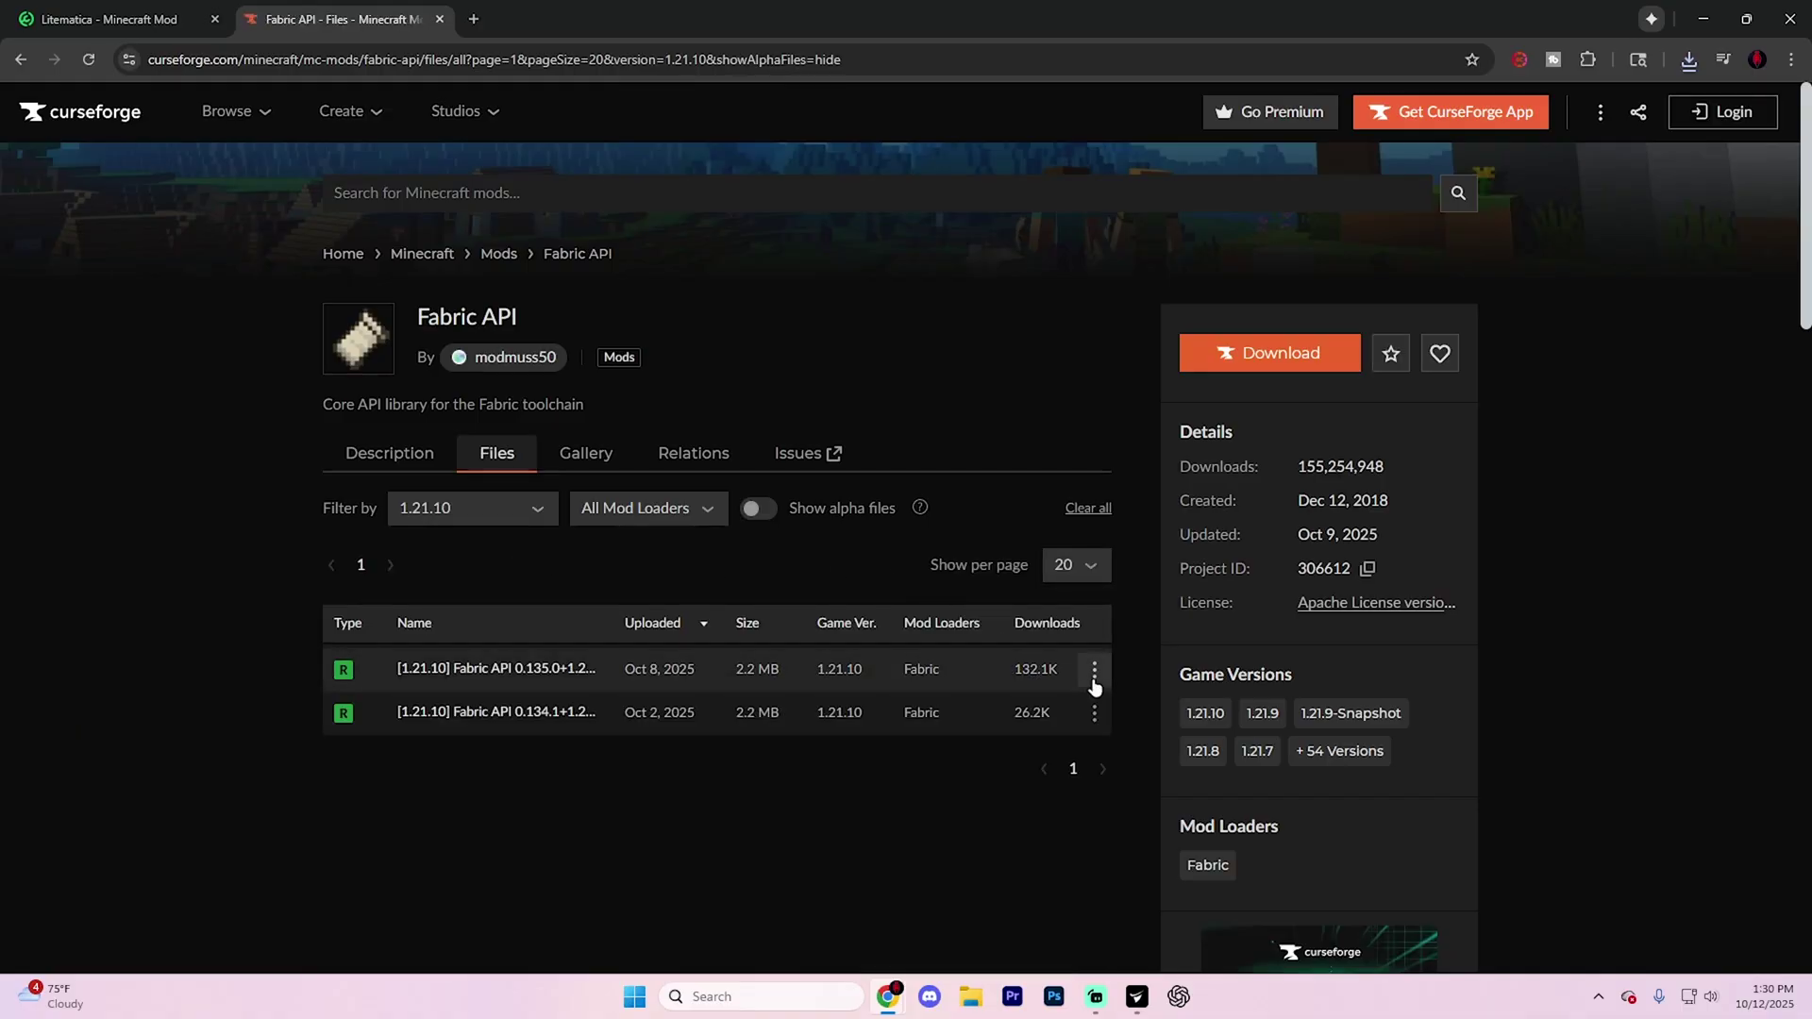
{"action": "left_click", "coordinate": [1093, 676]}
{"action": "left_click", "coordinate": [1081, 751]}
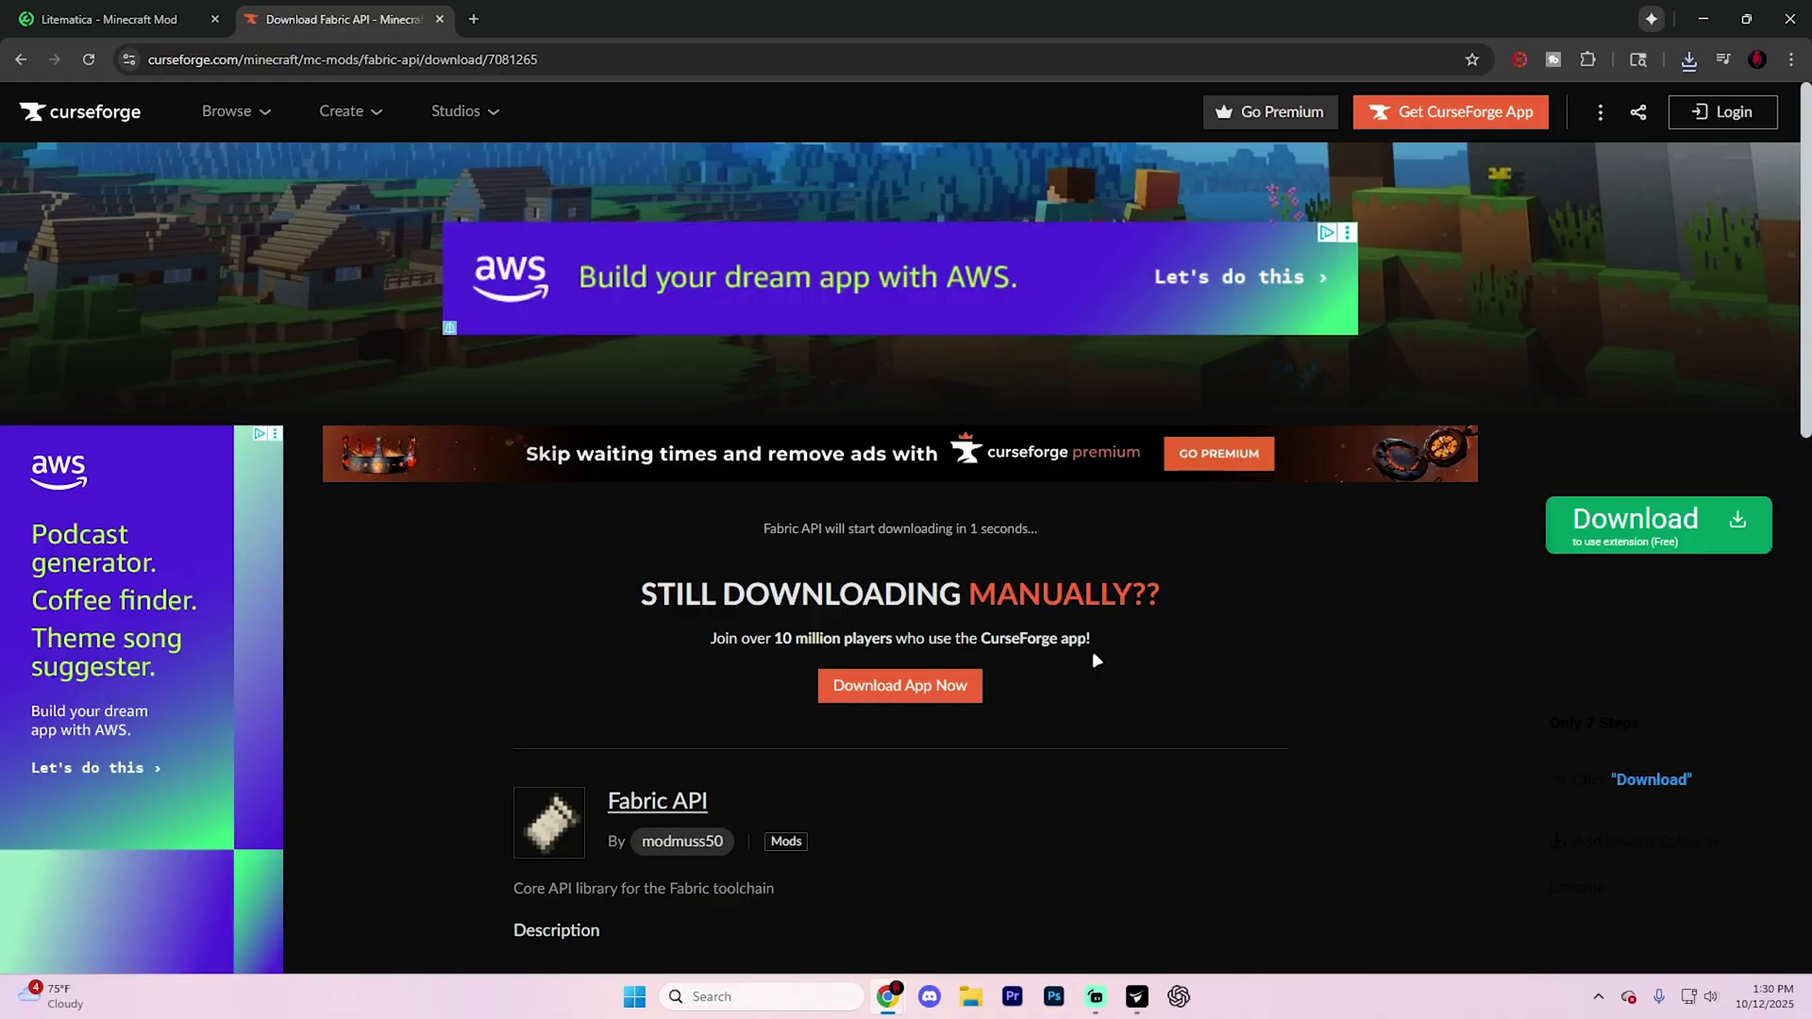
{"action": "left_click", "coordinate": [1690, 59]}
{"action": "left_click", "coordinate": [1615, 153]}
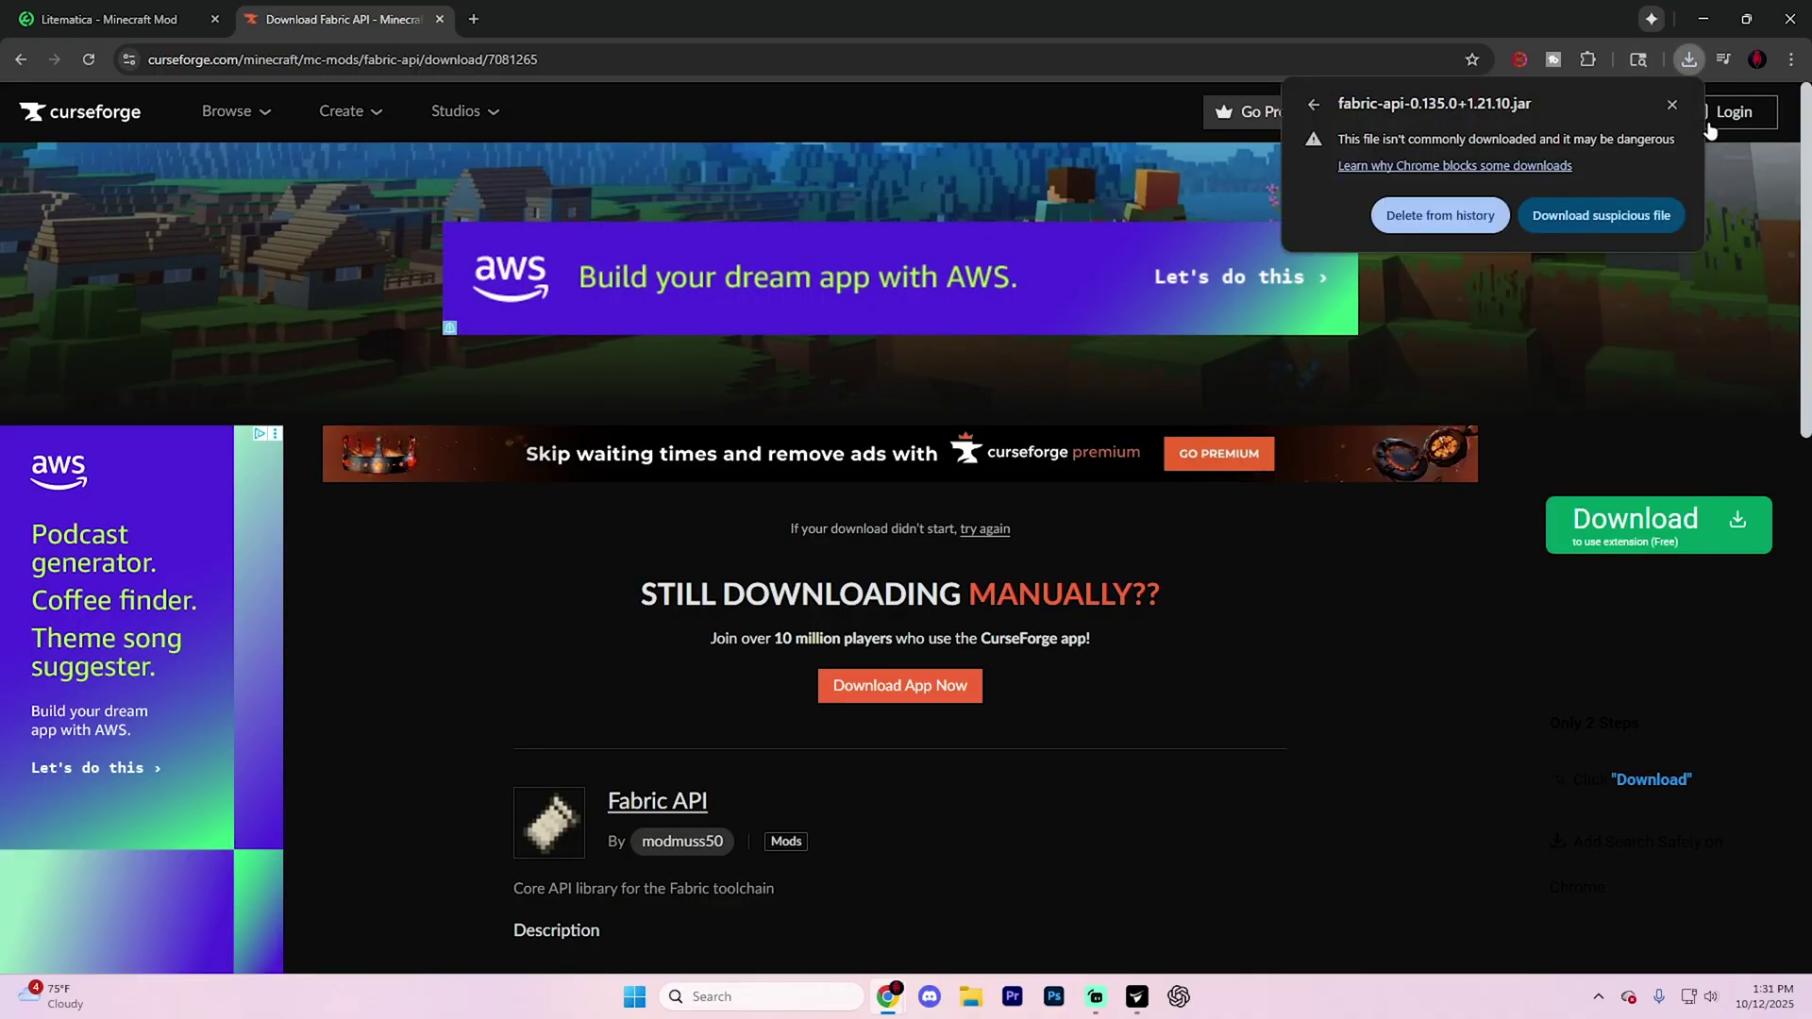
{"action": "left_click", "coordinate": [1588, 216]}
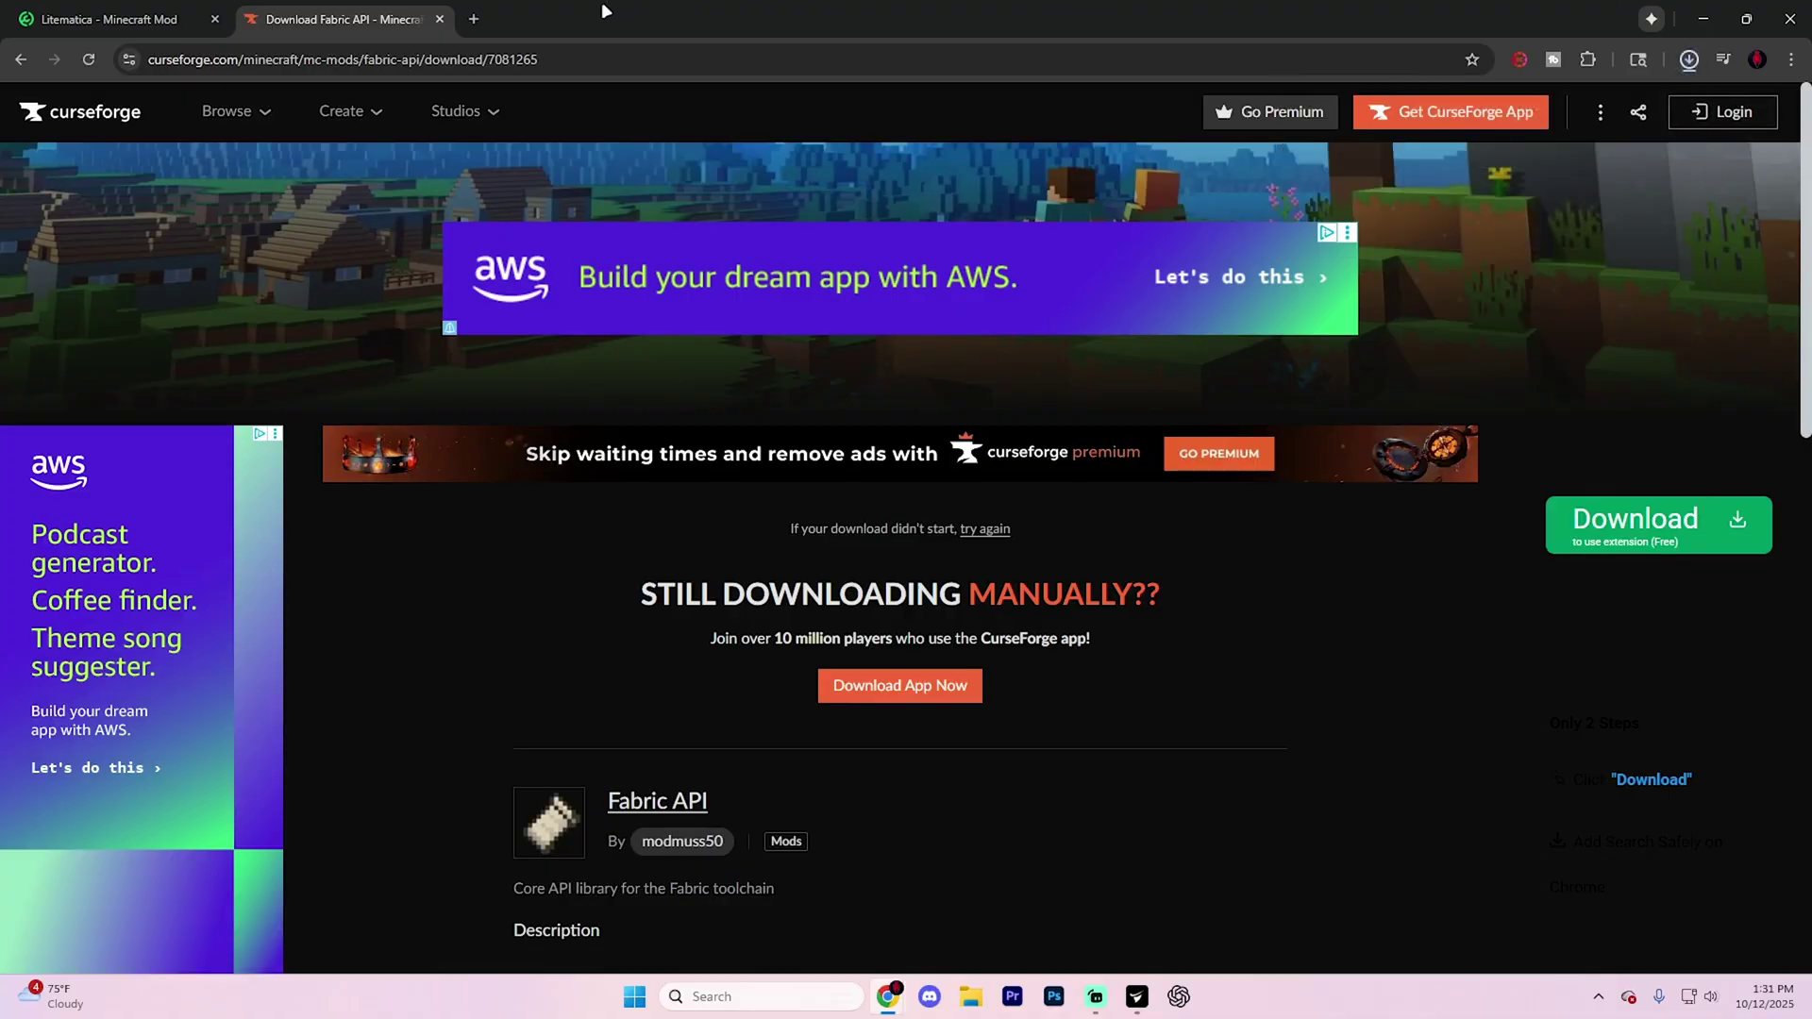
Download the Windows Fabric installer from fabricmc.net.
{"action": "key", "text": "ctrl+t"}
{"action": "type", "text": "fabricmc.net"}
{"action": "key", "text": "Return"}
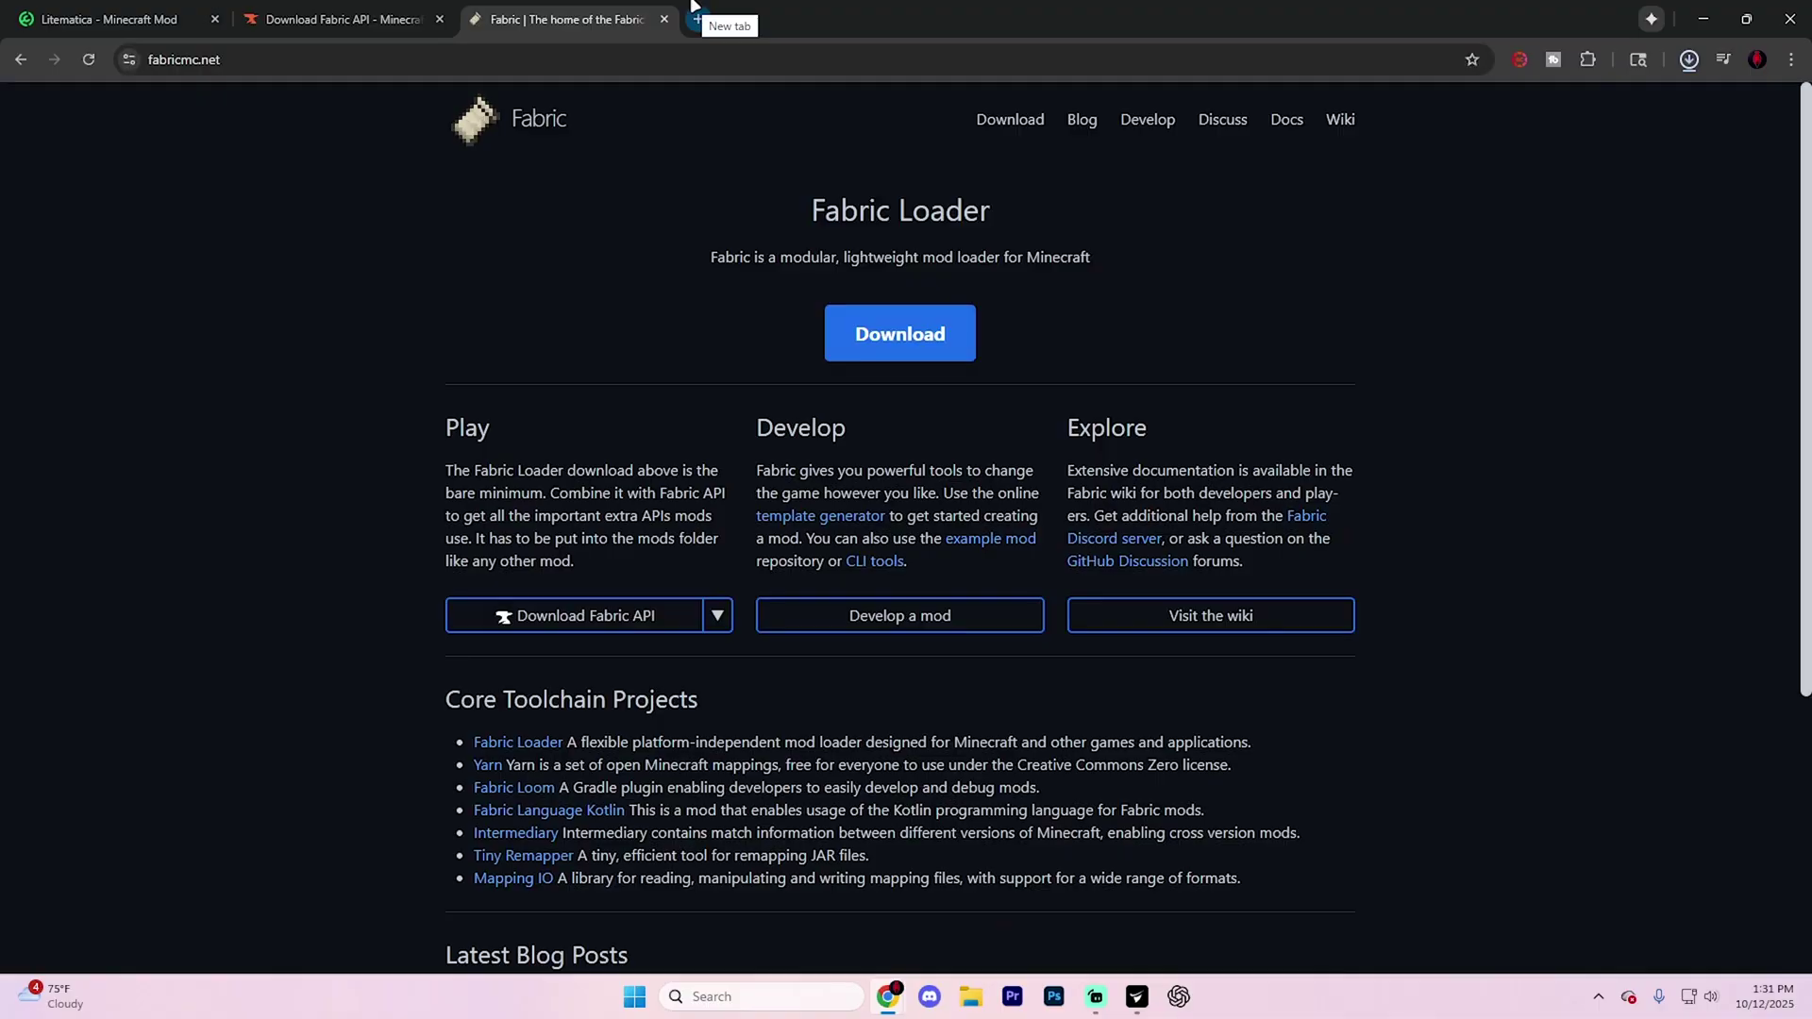
{"action": "left_click", "coordinate": [896, 349]}
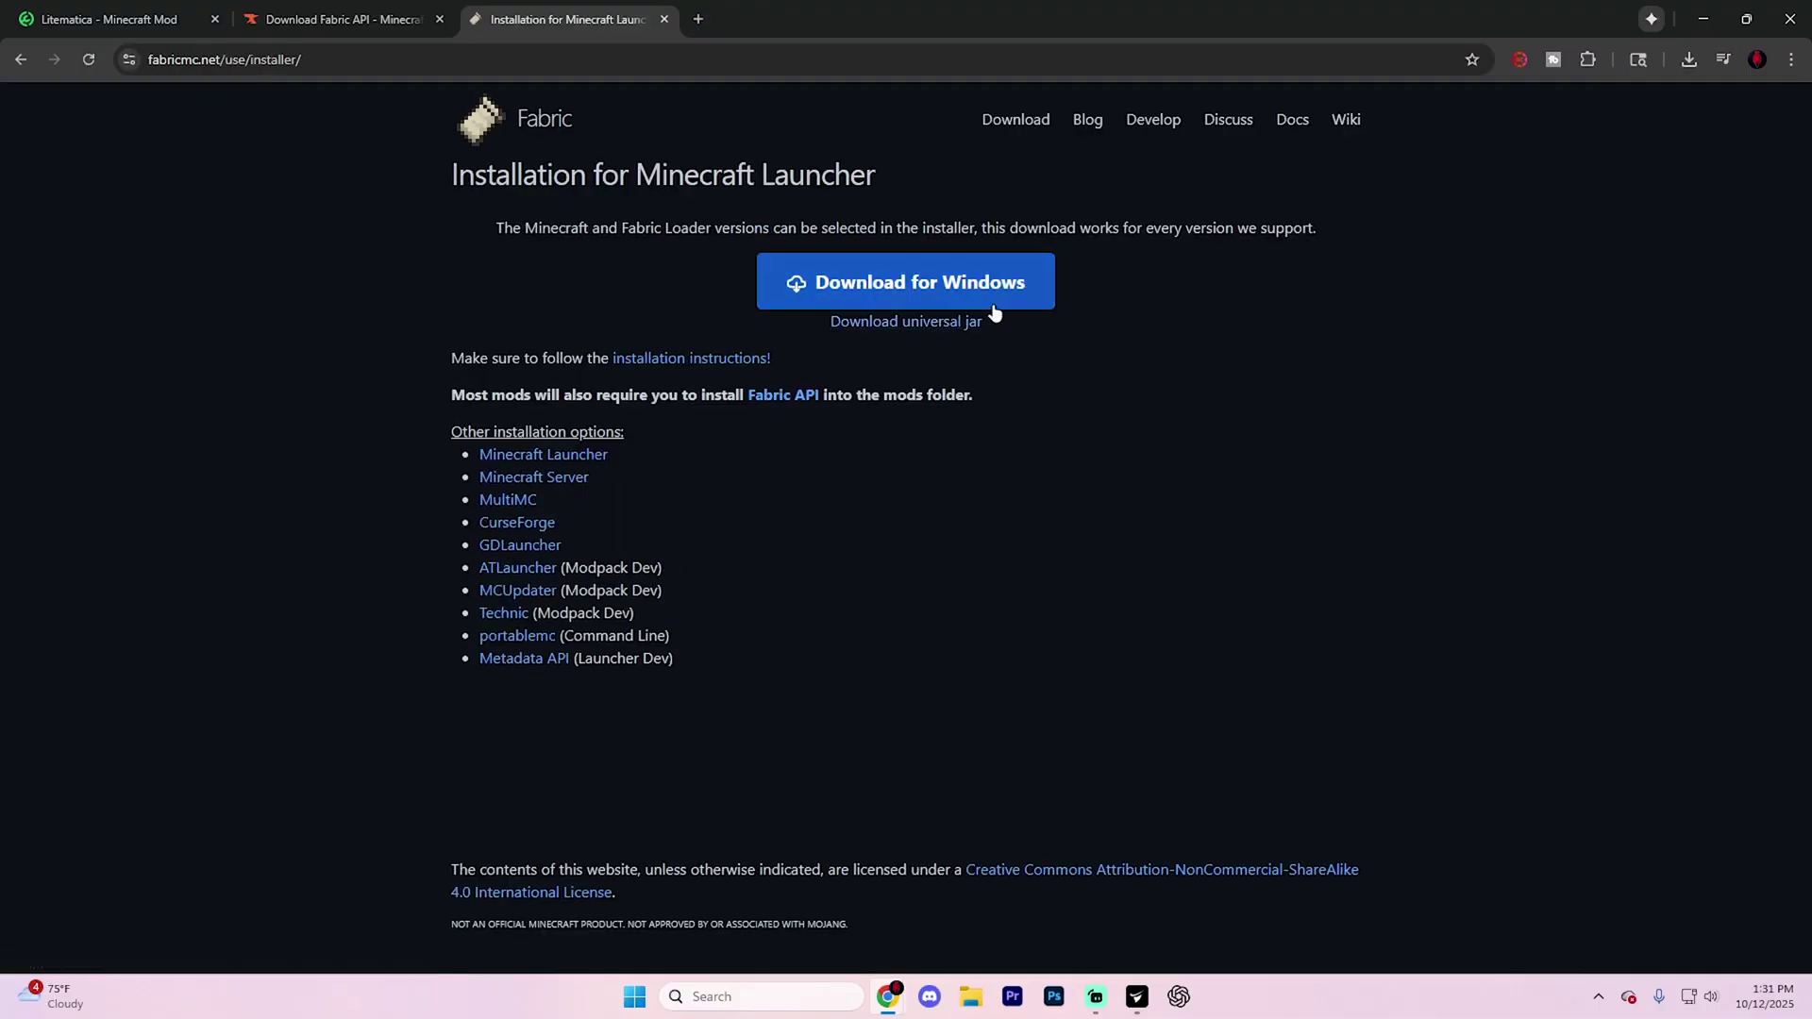
{"action": "left_click", "coordinate": [969, 295]}
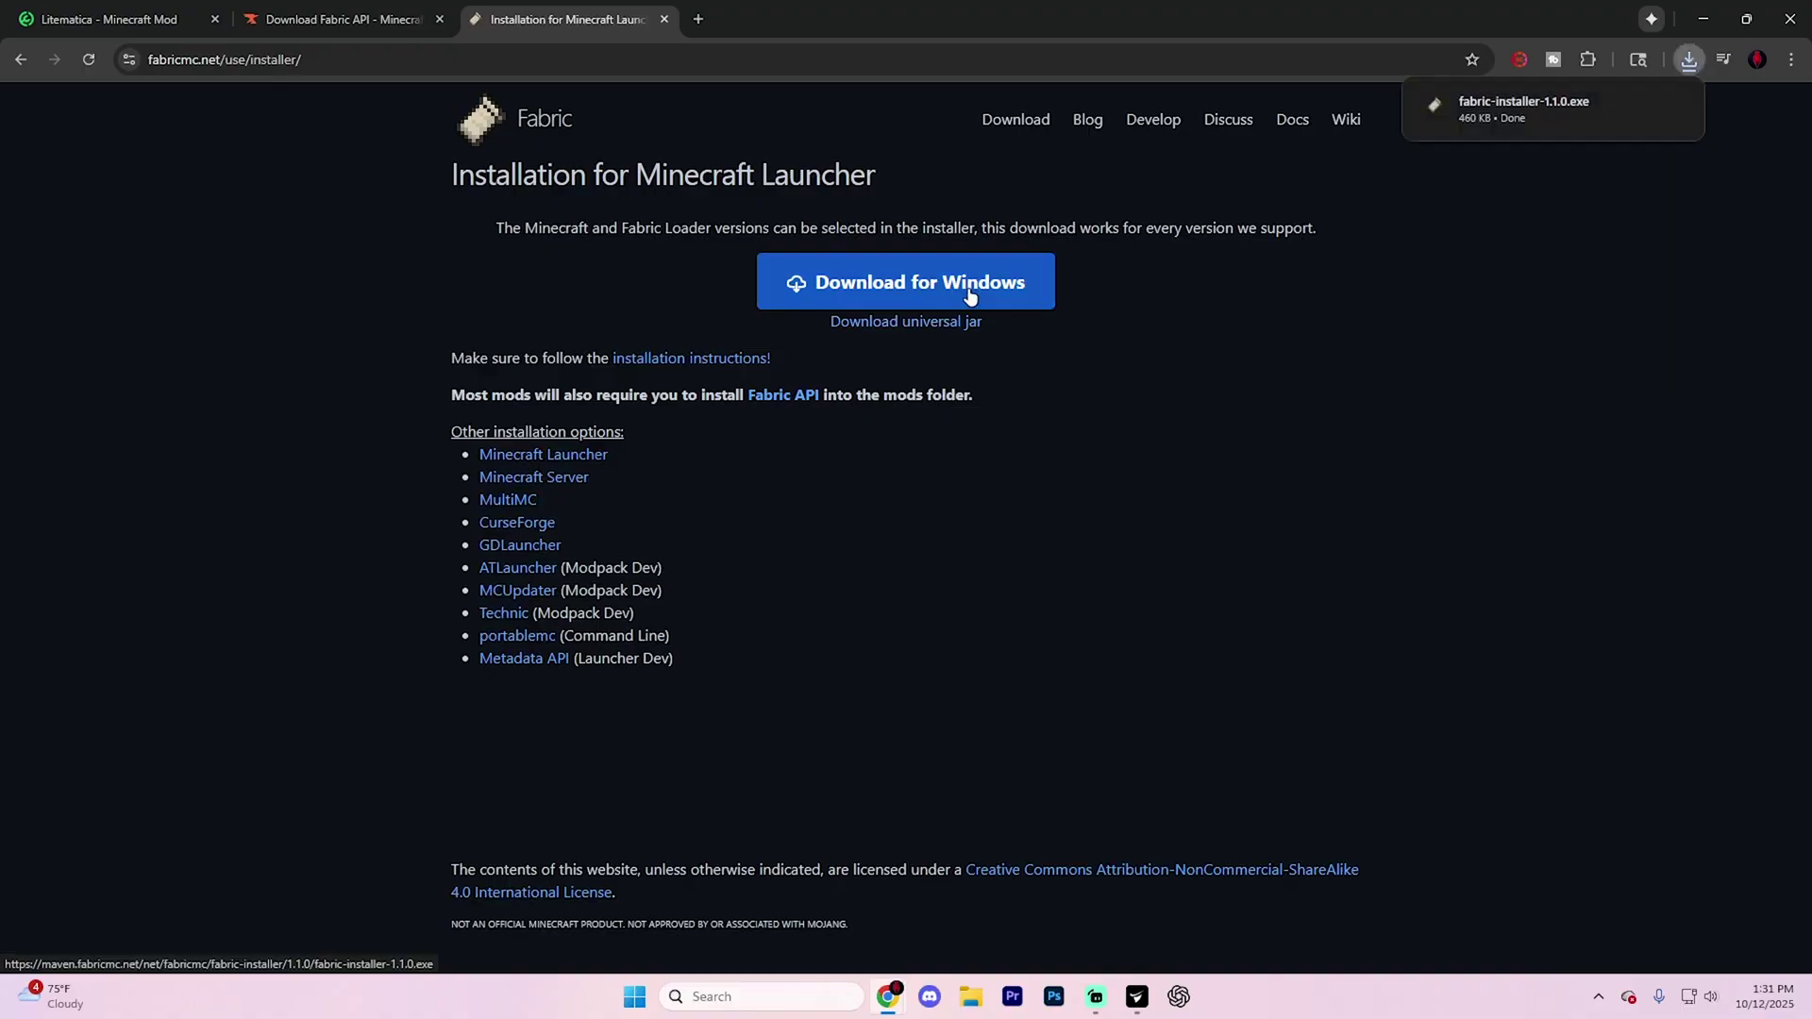
Run fabric-installer-1.1.0.exe to install Fabric Loader 0.17.3 for 1.21.10, then close the installer.
{"action": "mouse_move", "coordinate": [1580, 109]}
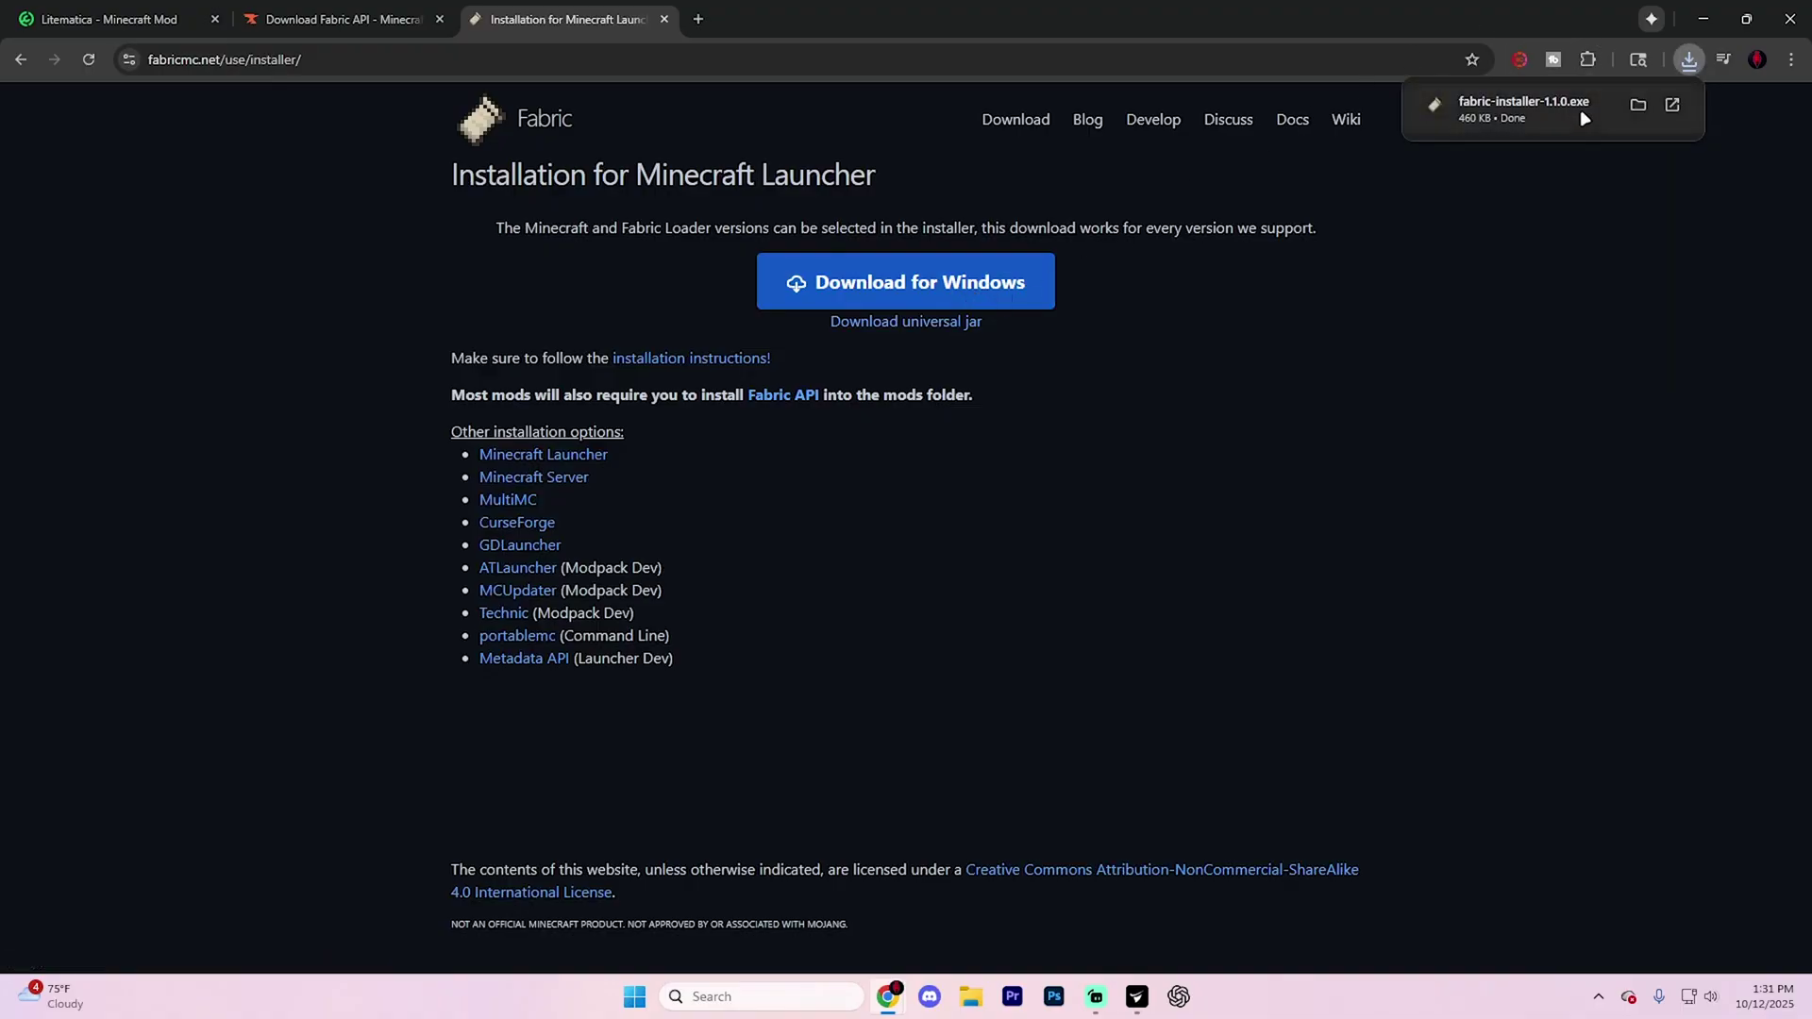
{"action": "left_click", "coordinate": [1531, 106]}
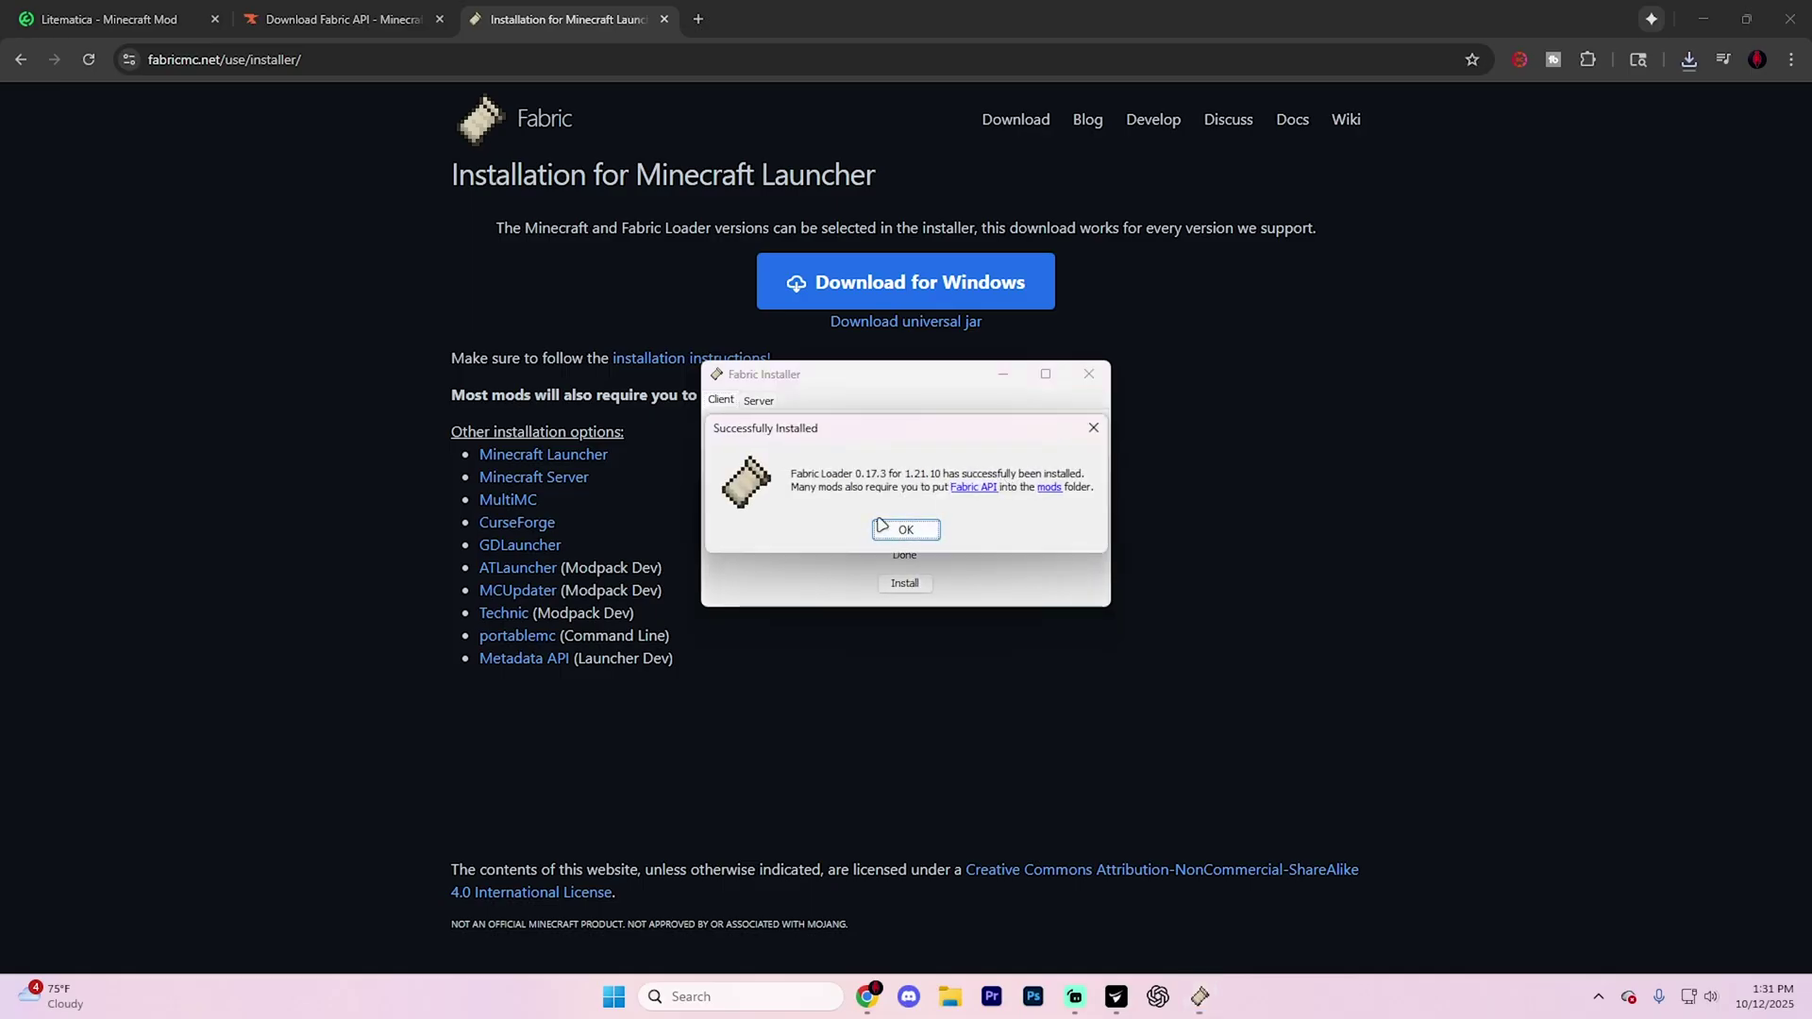
{"action": "left_click", "coordinate": [908, 583]}
{"action": "left_click", "coordinate": [1090, 378]}
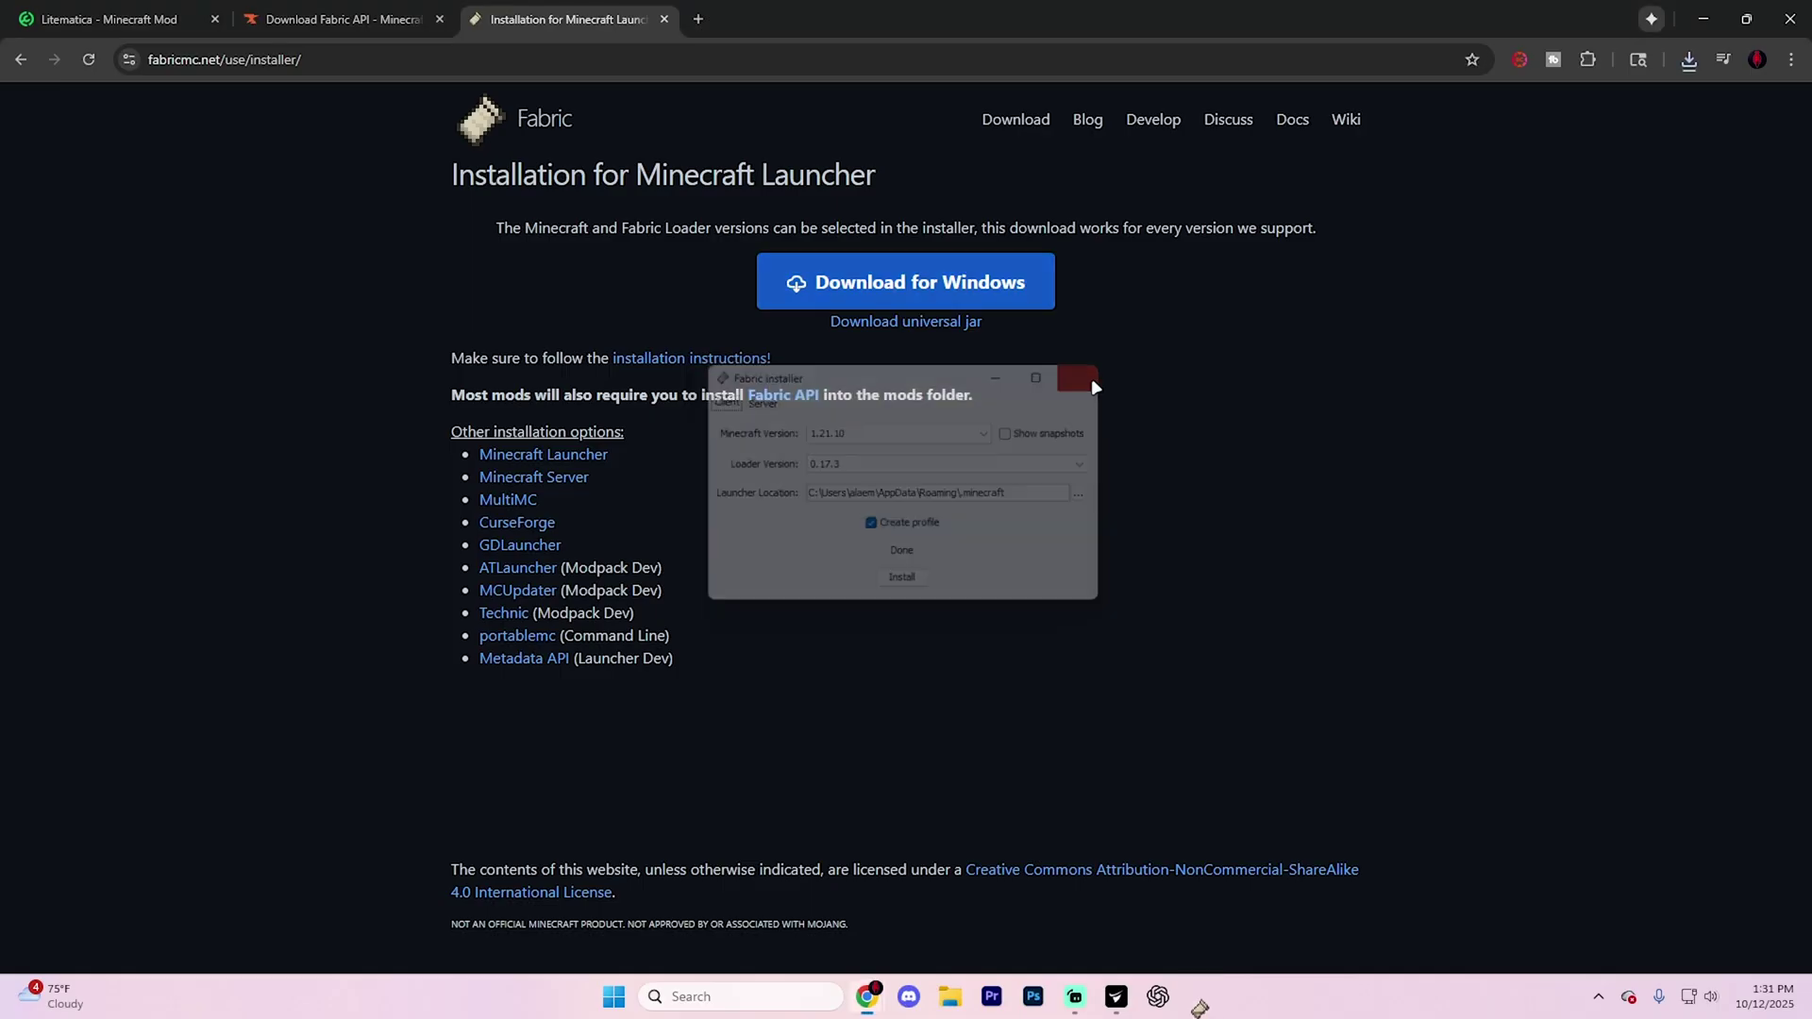
Launch the Minecraft Launcher from Windows search and view its Installations list.
{"action": "left_click", "coordinate": [783, 986]}
{"action": "left_click", "coordinate": [797, 352]}
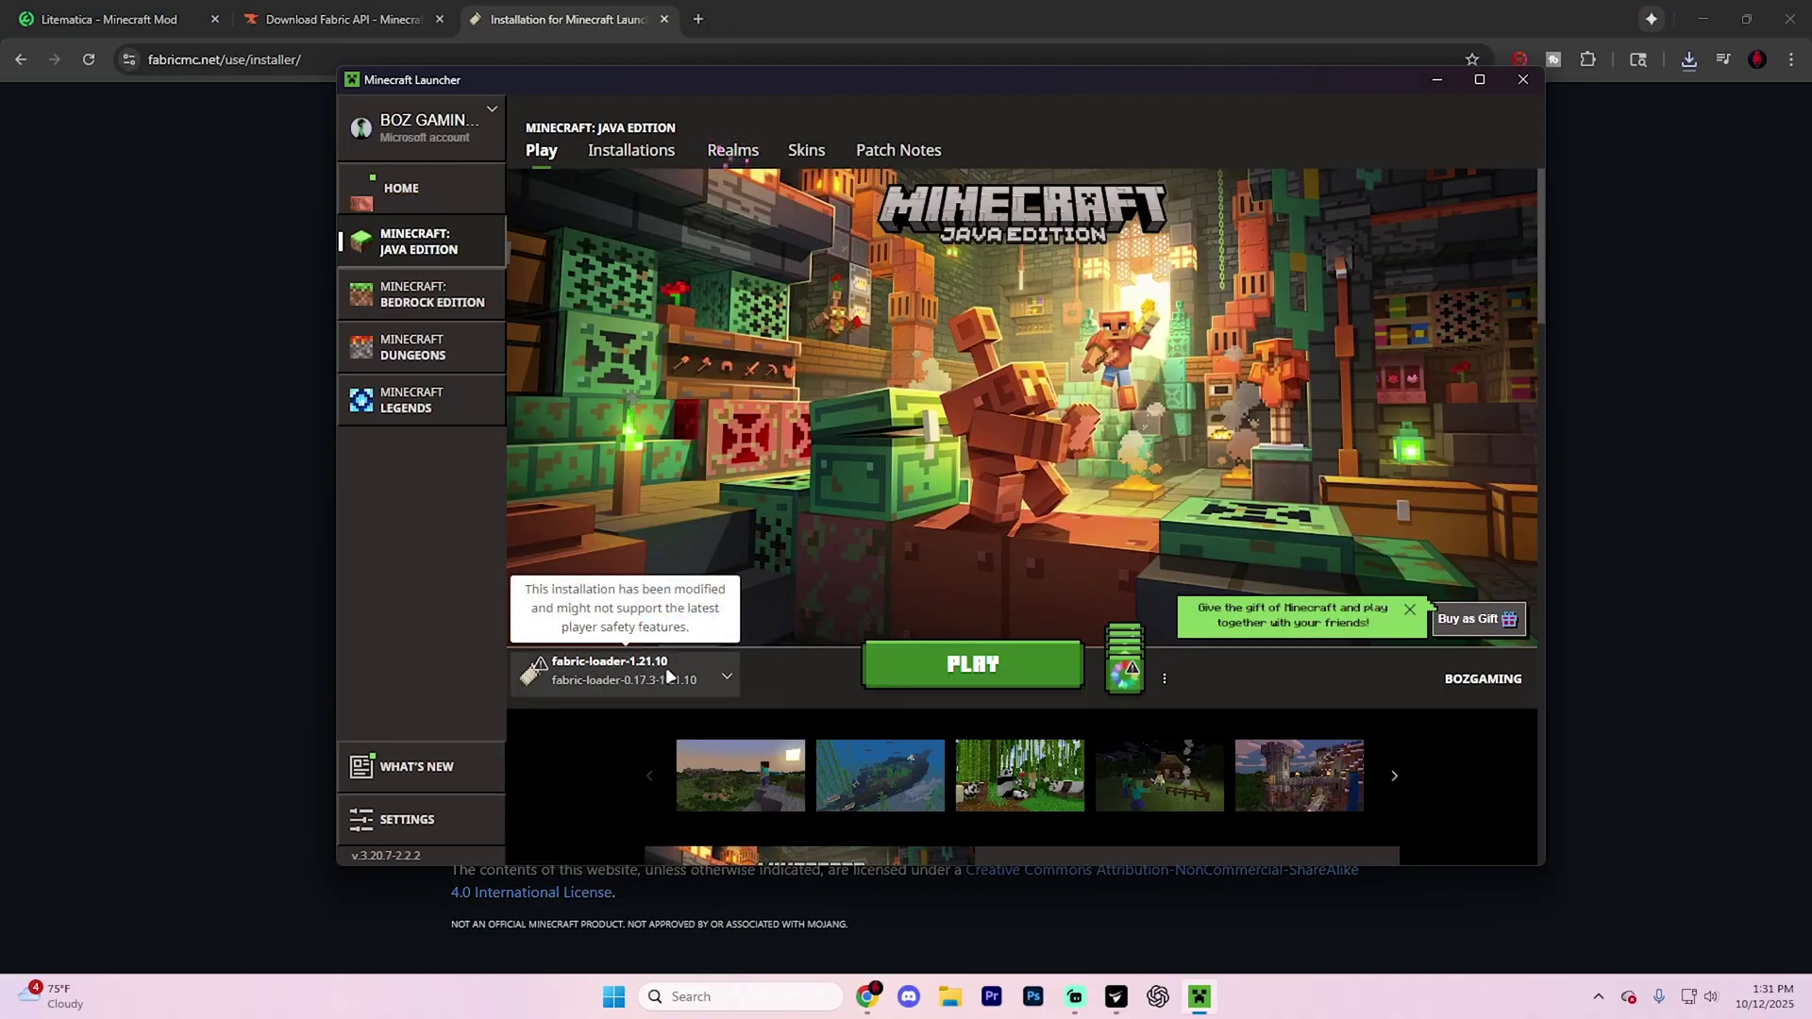
{"action": "left_click", "coordinate": [645, 154]}
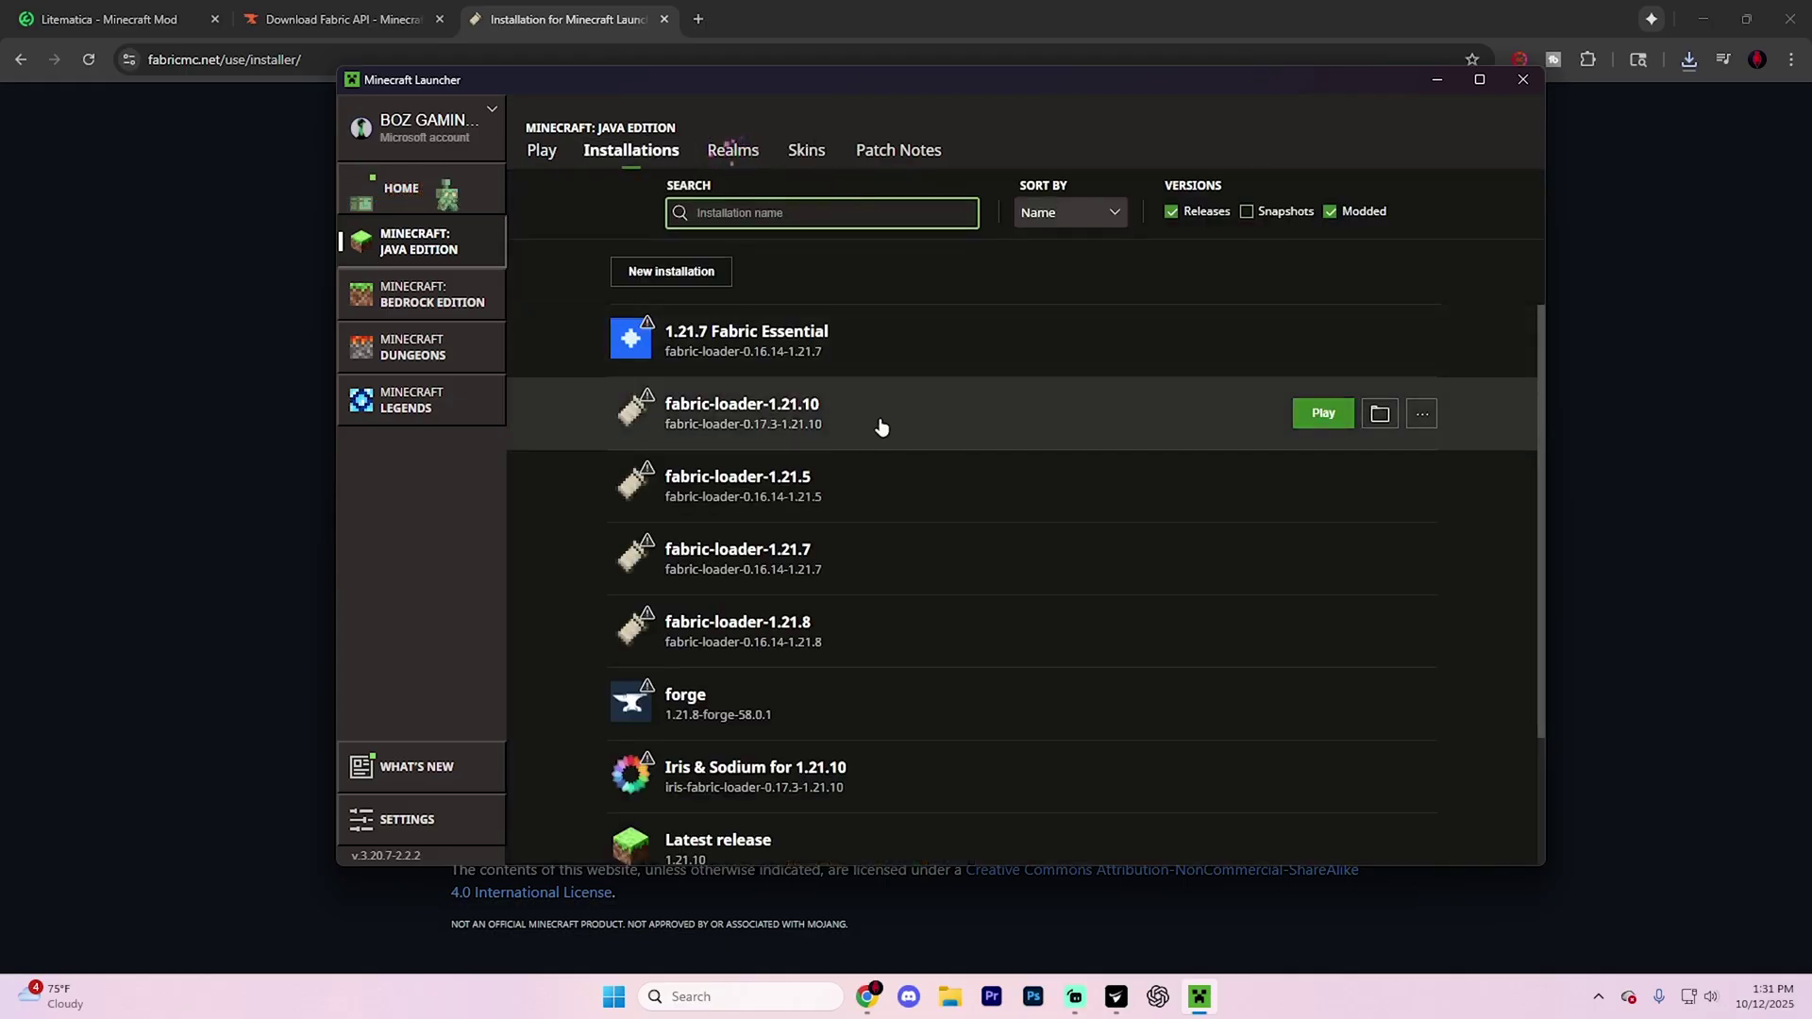
Open the fabric-loader-1.21.10 mods folder and delete the old Xaeros_Minimap jar.
{"action": "left_click", "coordinate": [1388, 419]}
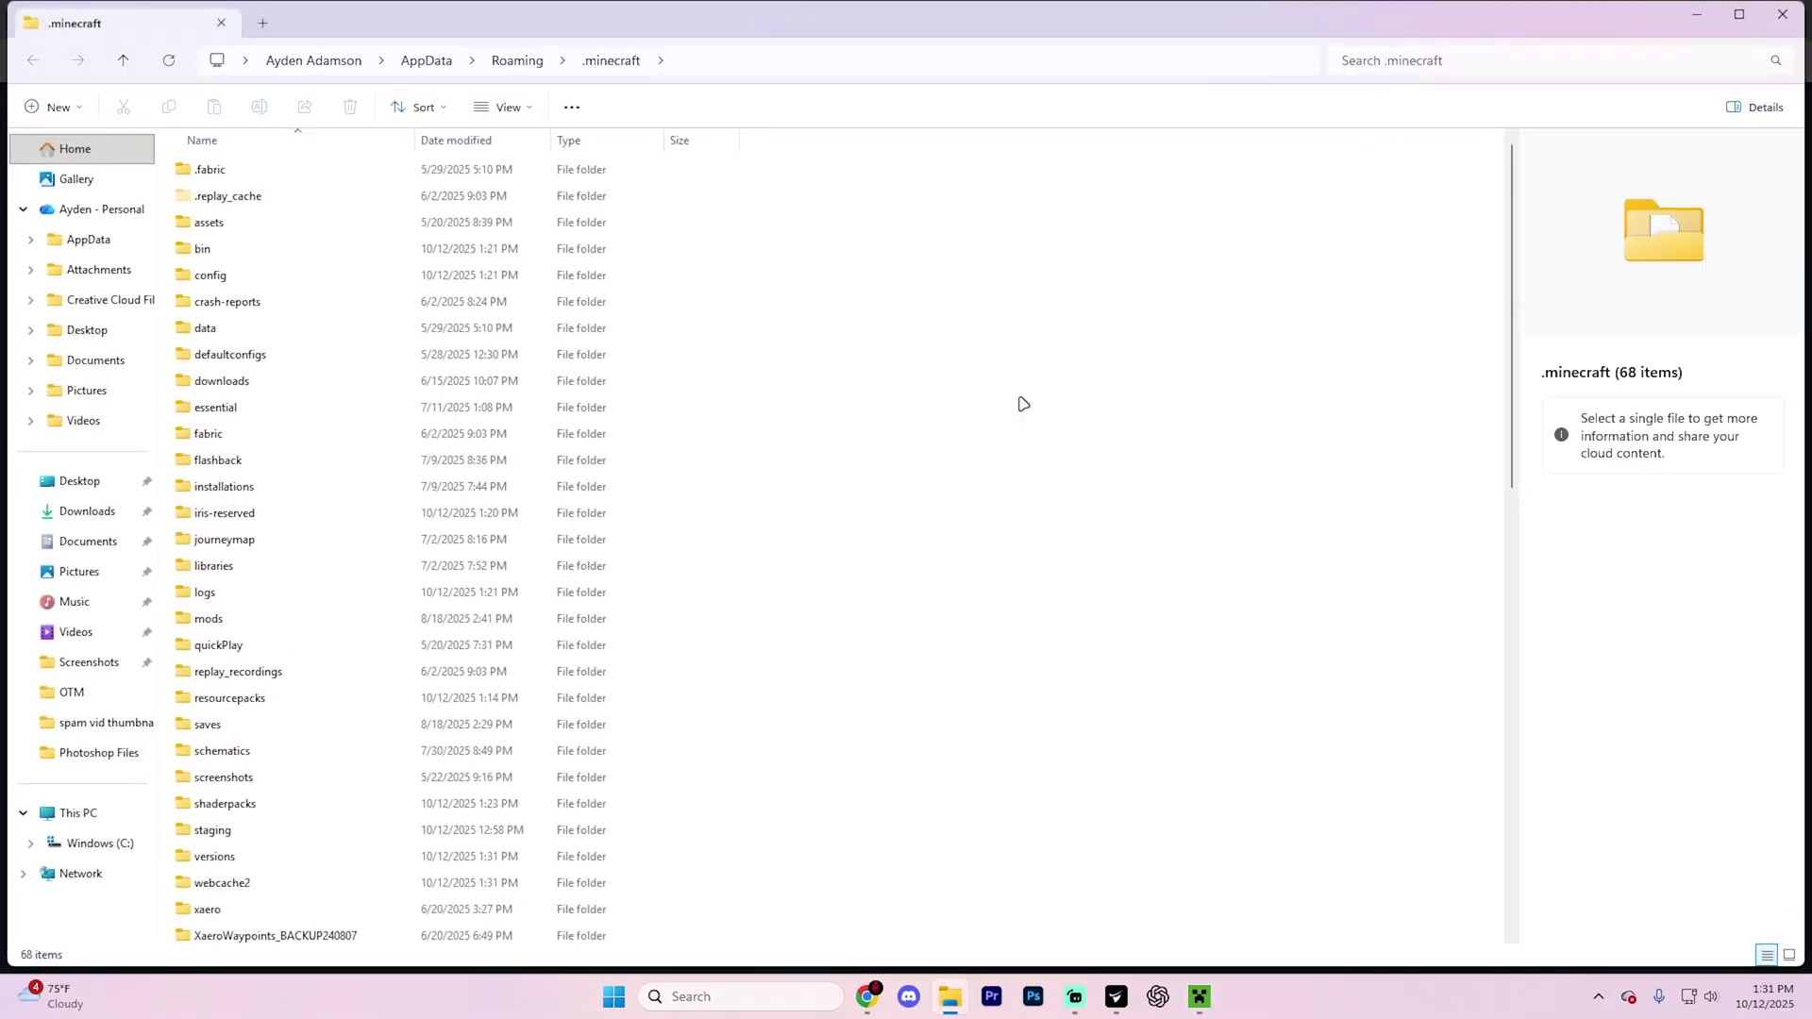
{"action": "scroll", "coordinate": [294, 309], "scroll_direction": "down", "scroll_amount": 2}
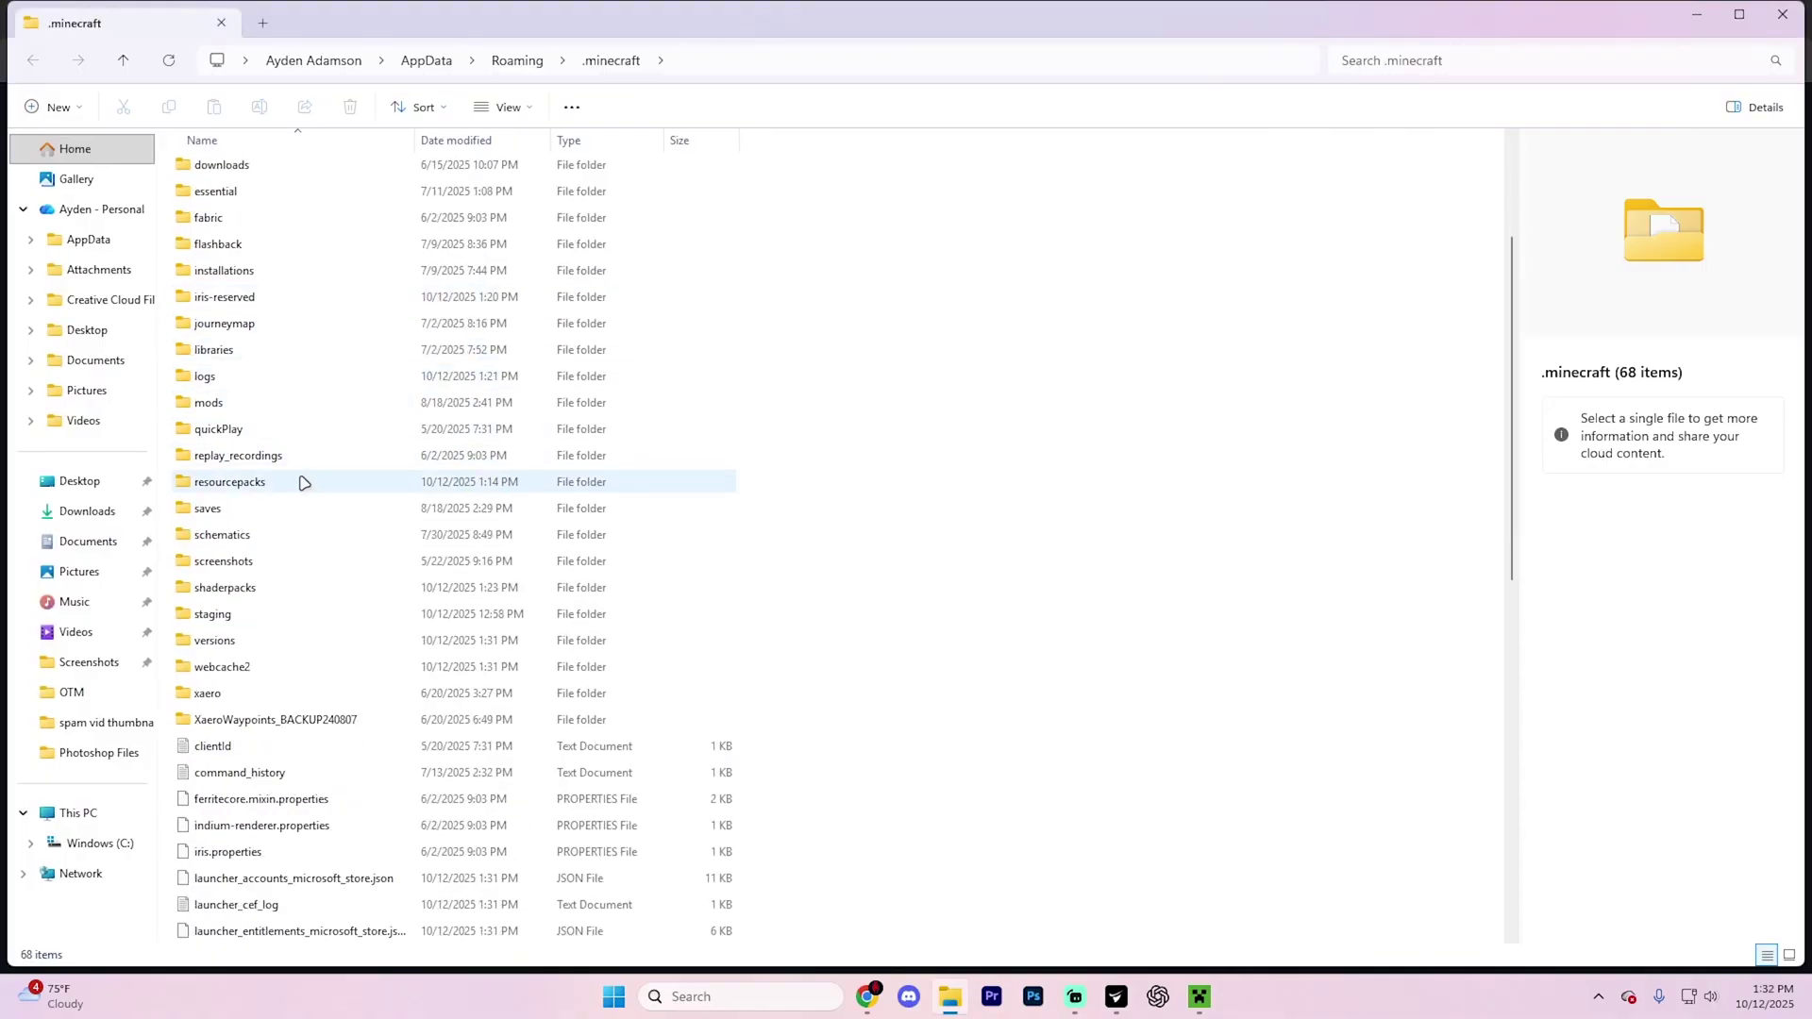
{"action": "scroll", "coordinate": [307, 336], "scroll_direction": "up", "scroll_amount": 2}
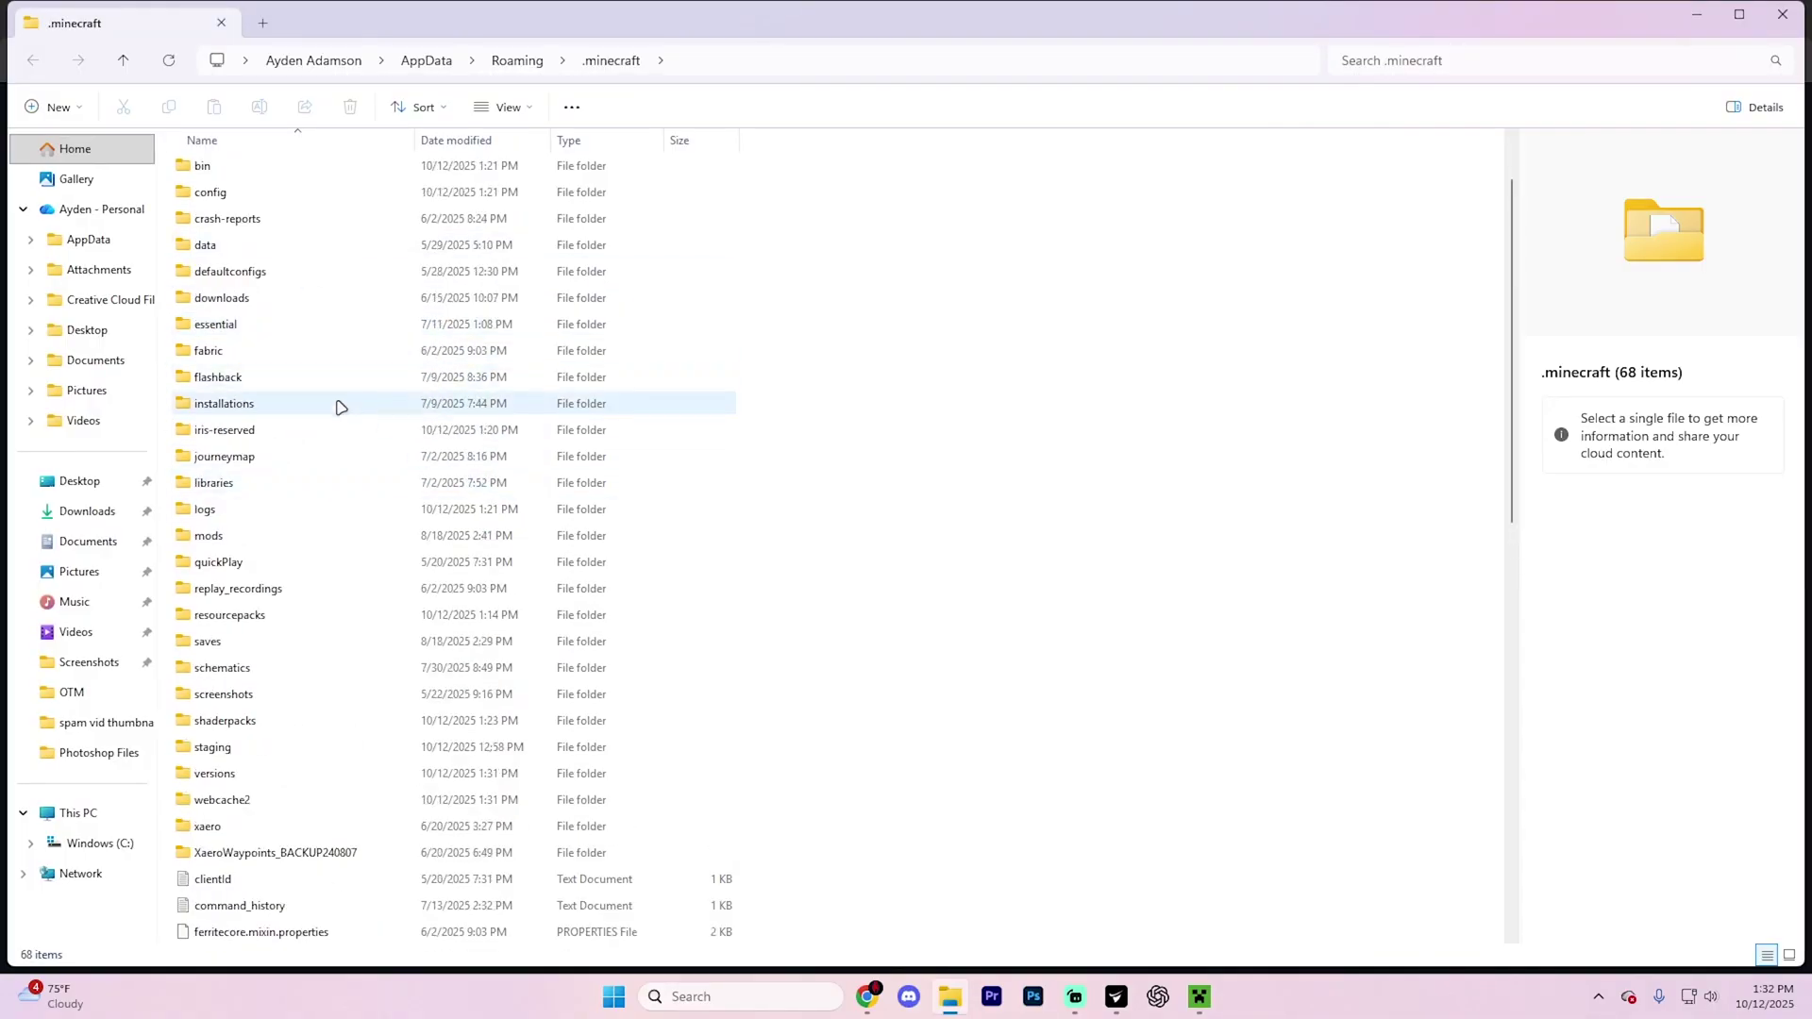
{"action": "double_click", "coordinate": [359, 535]}
{"action": "left_click", "coordinate": [396, 169]}
{"action": "left_click", "coordinate": [349, 107]}
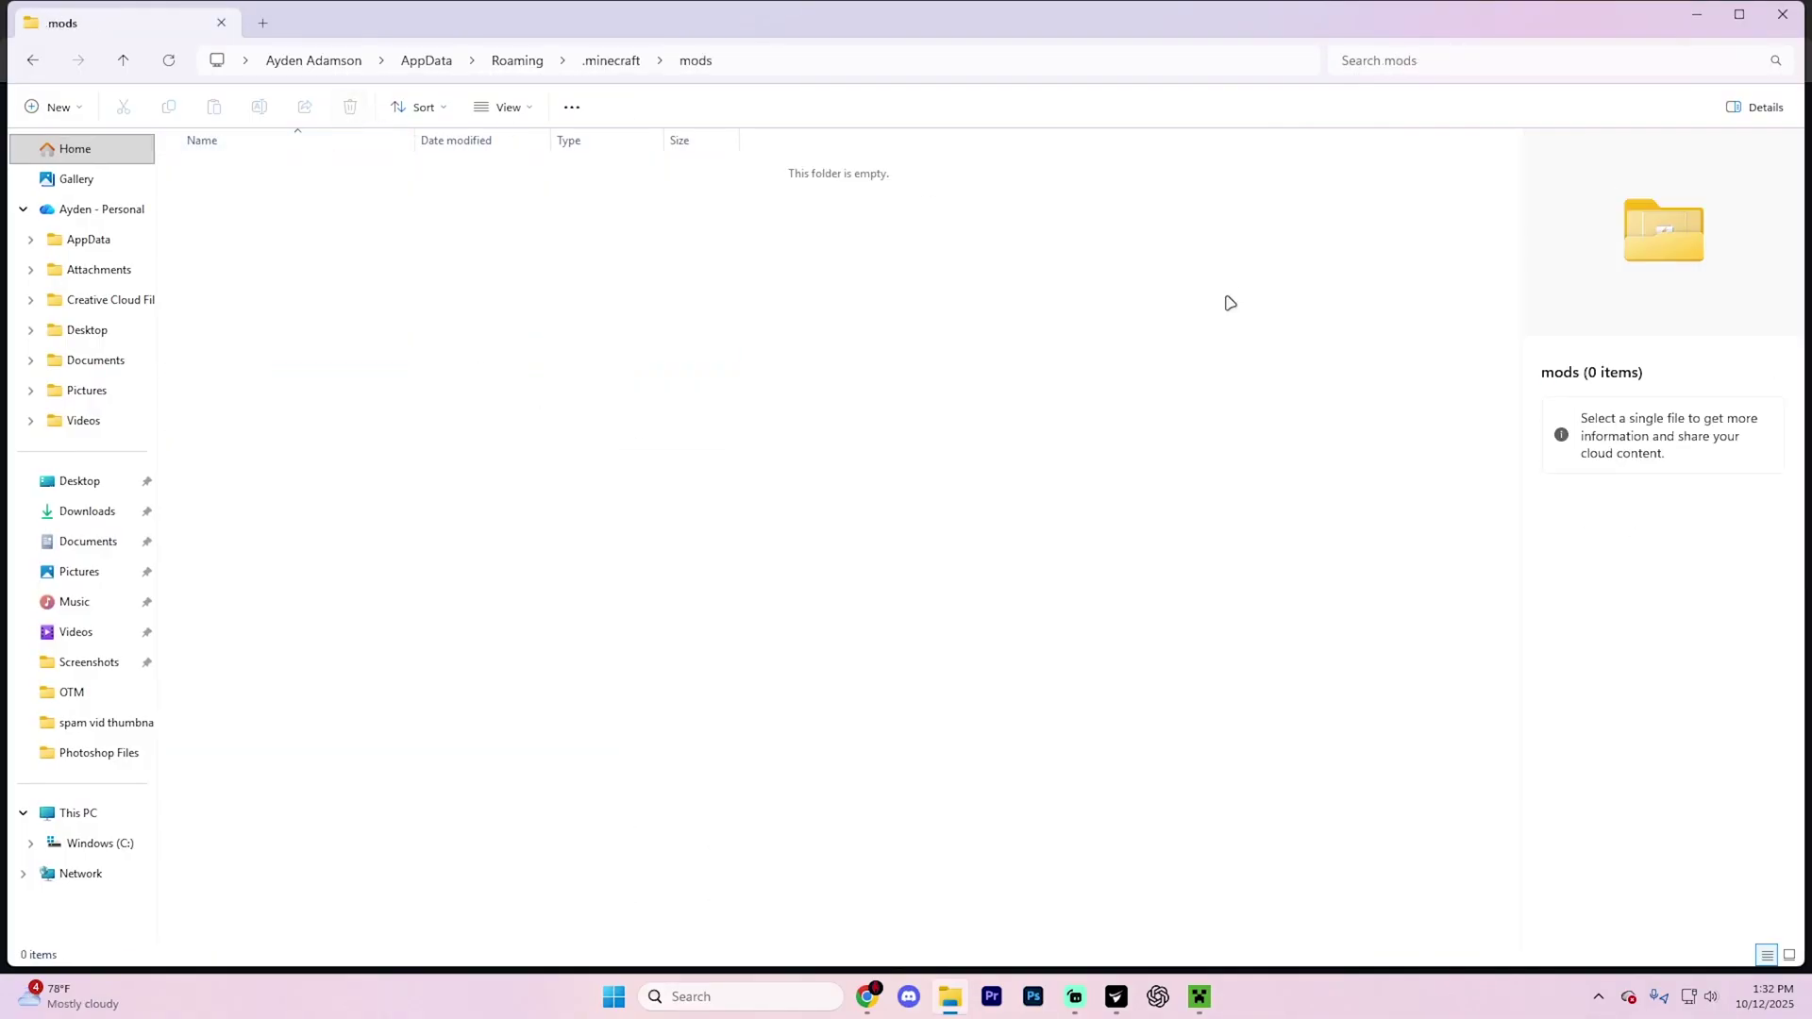
{"action": "double_click", "coordinate": [1278, 27]}
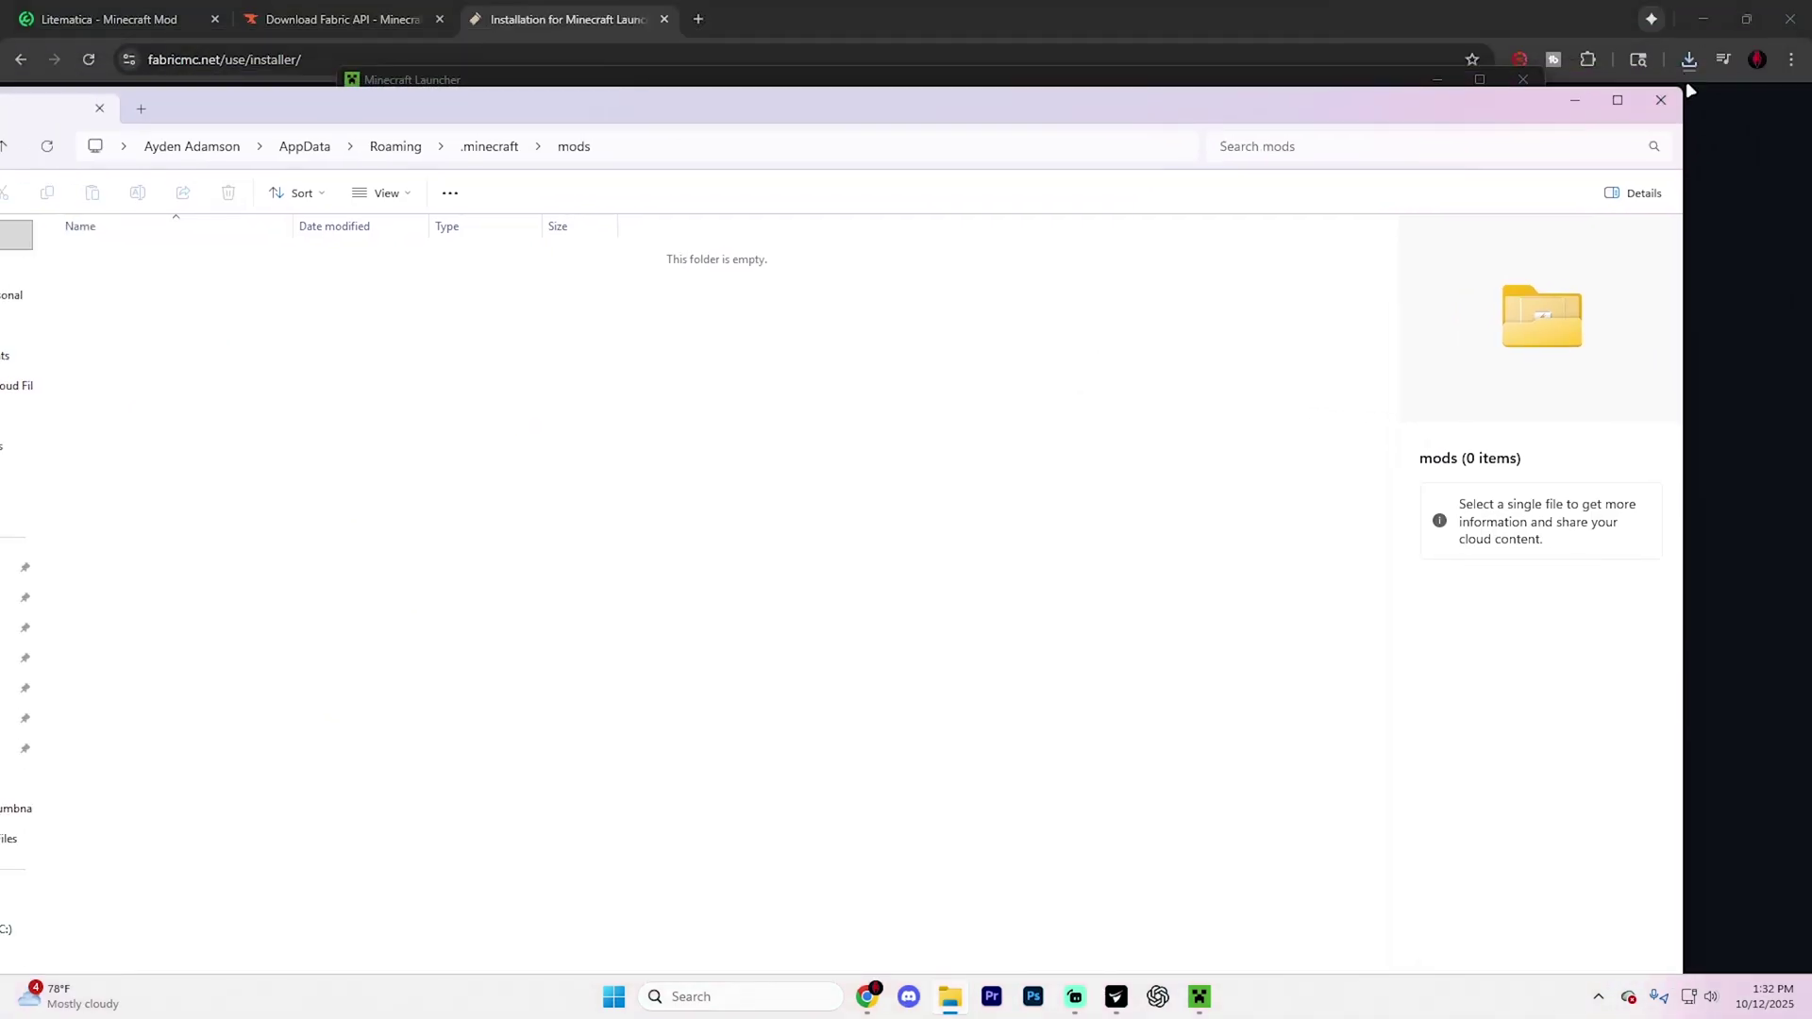
Open a second File Explorer window on Downloads beside the mods window.
{"action": "left_click", "coordinate": [953, 1001]}
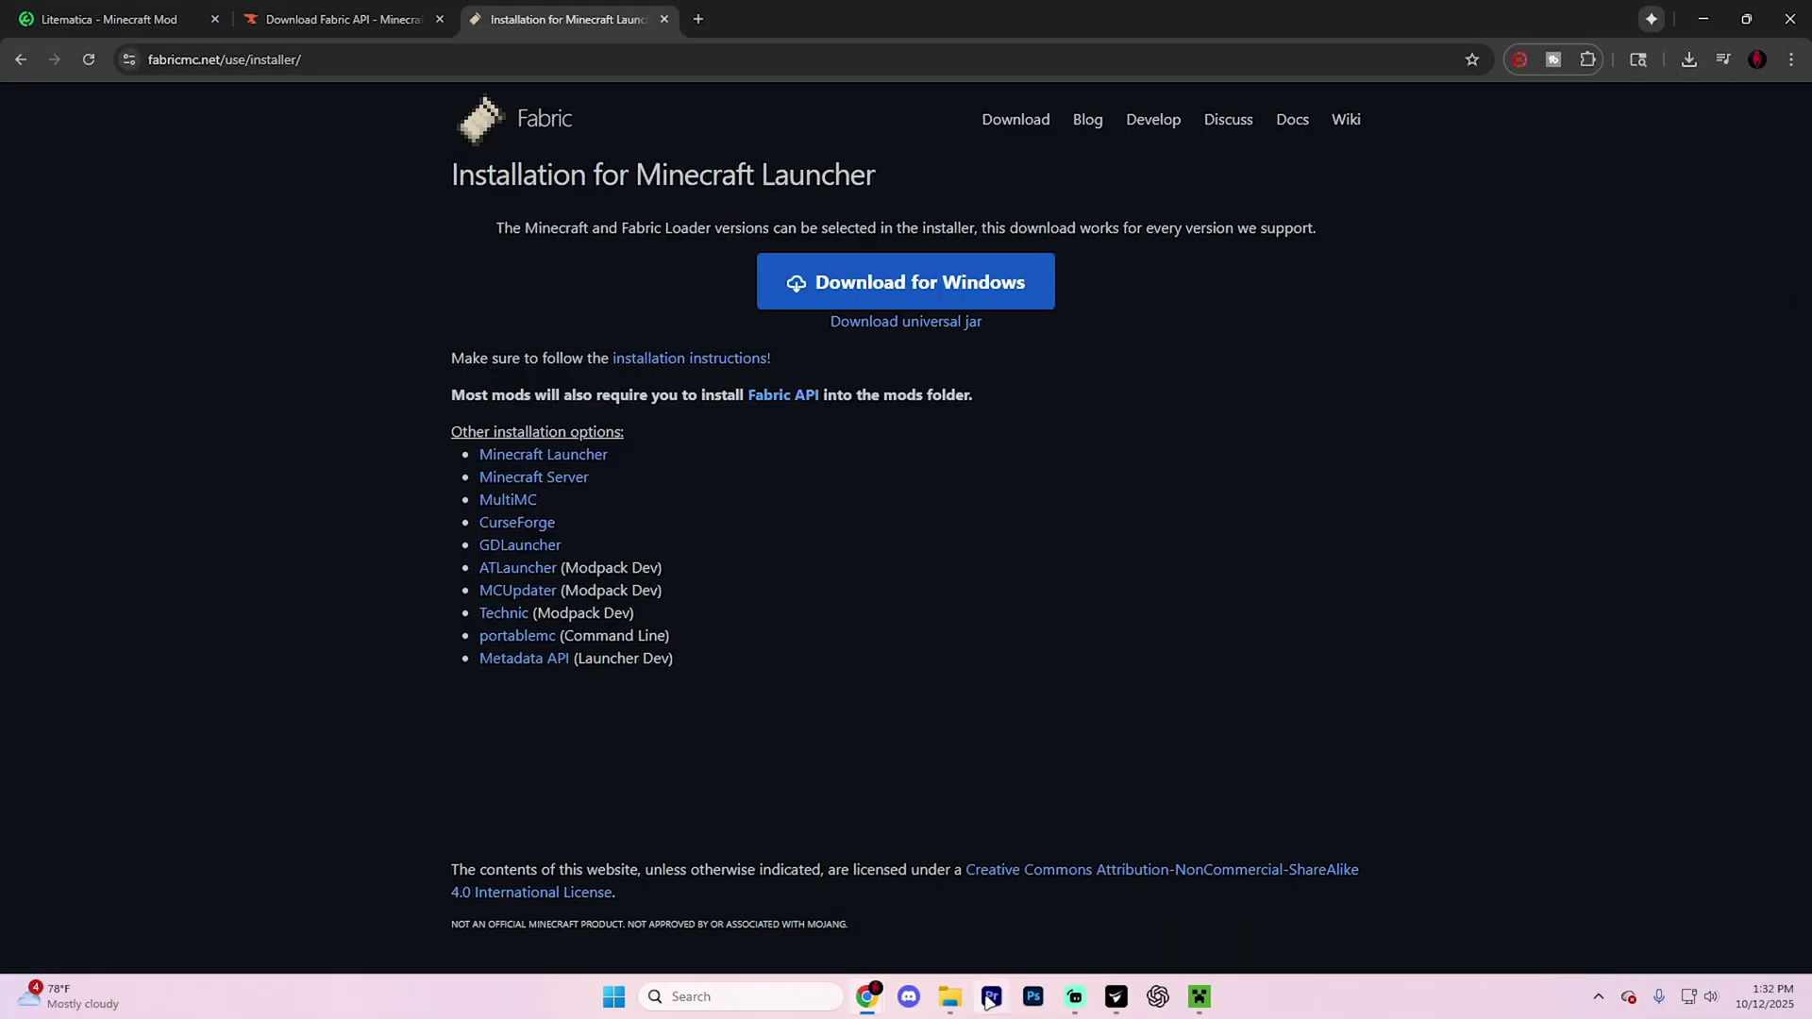
{"action": "left_click", "coordinate": [953, 1000]}
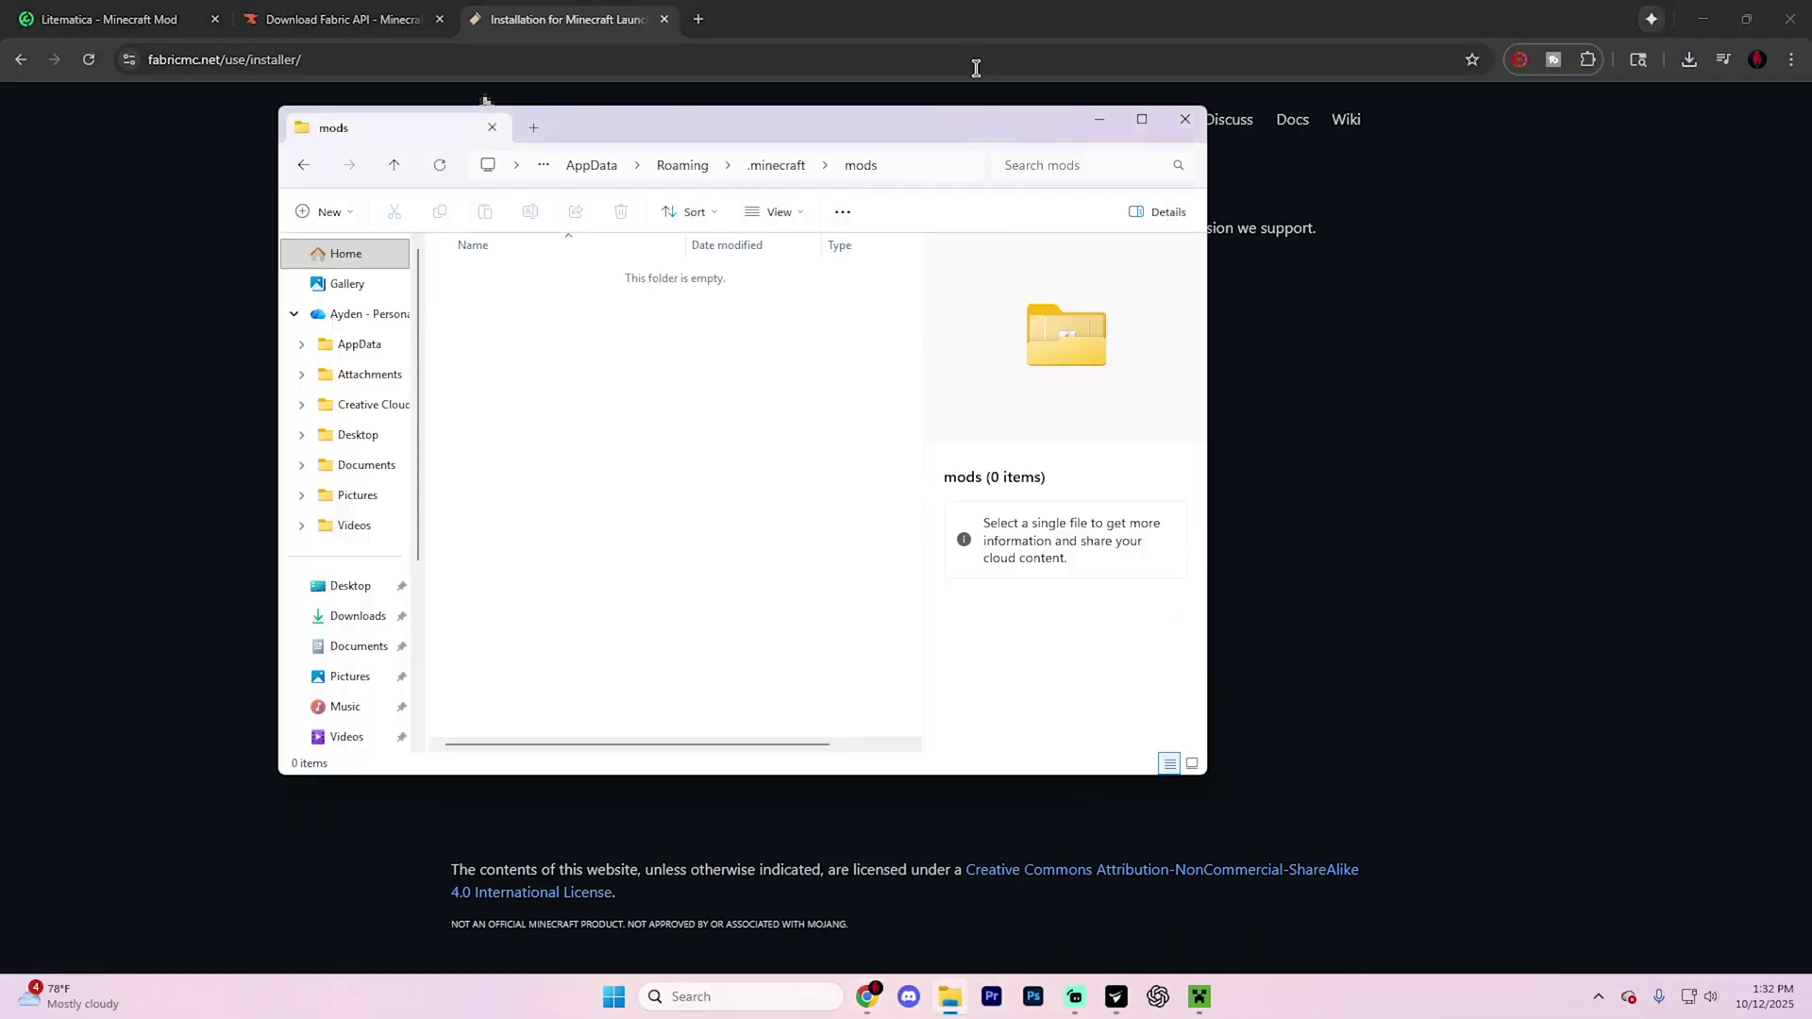
{"action": "right_click", "coordinate": [949, 999]}
{"action": "left_click", "coordinate": [934, 887]}
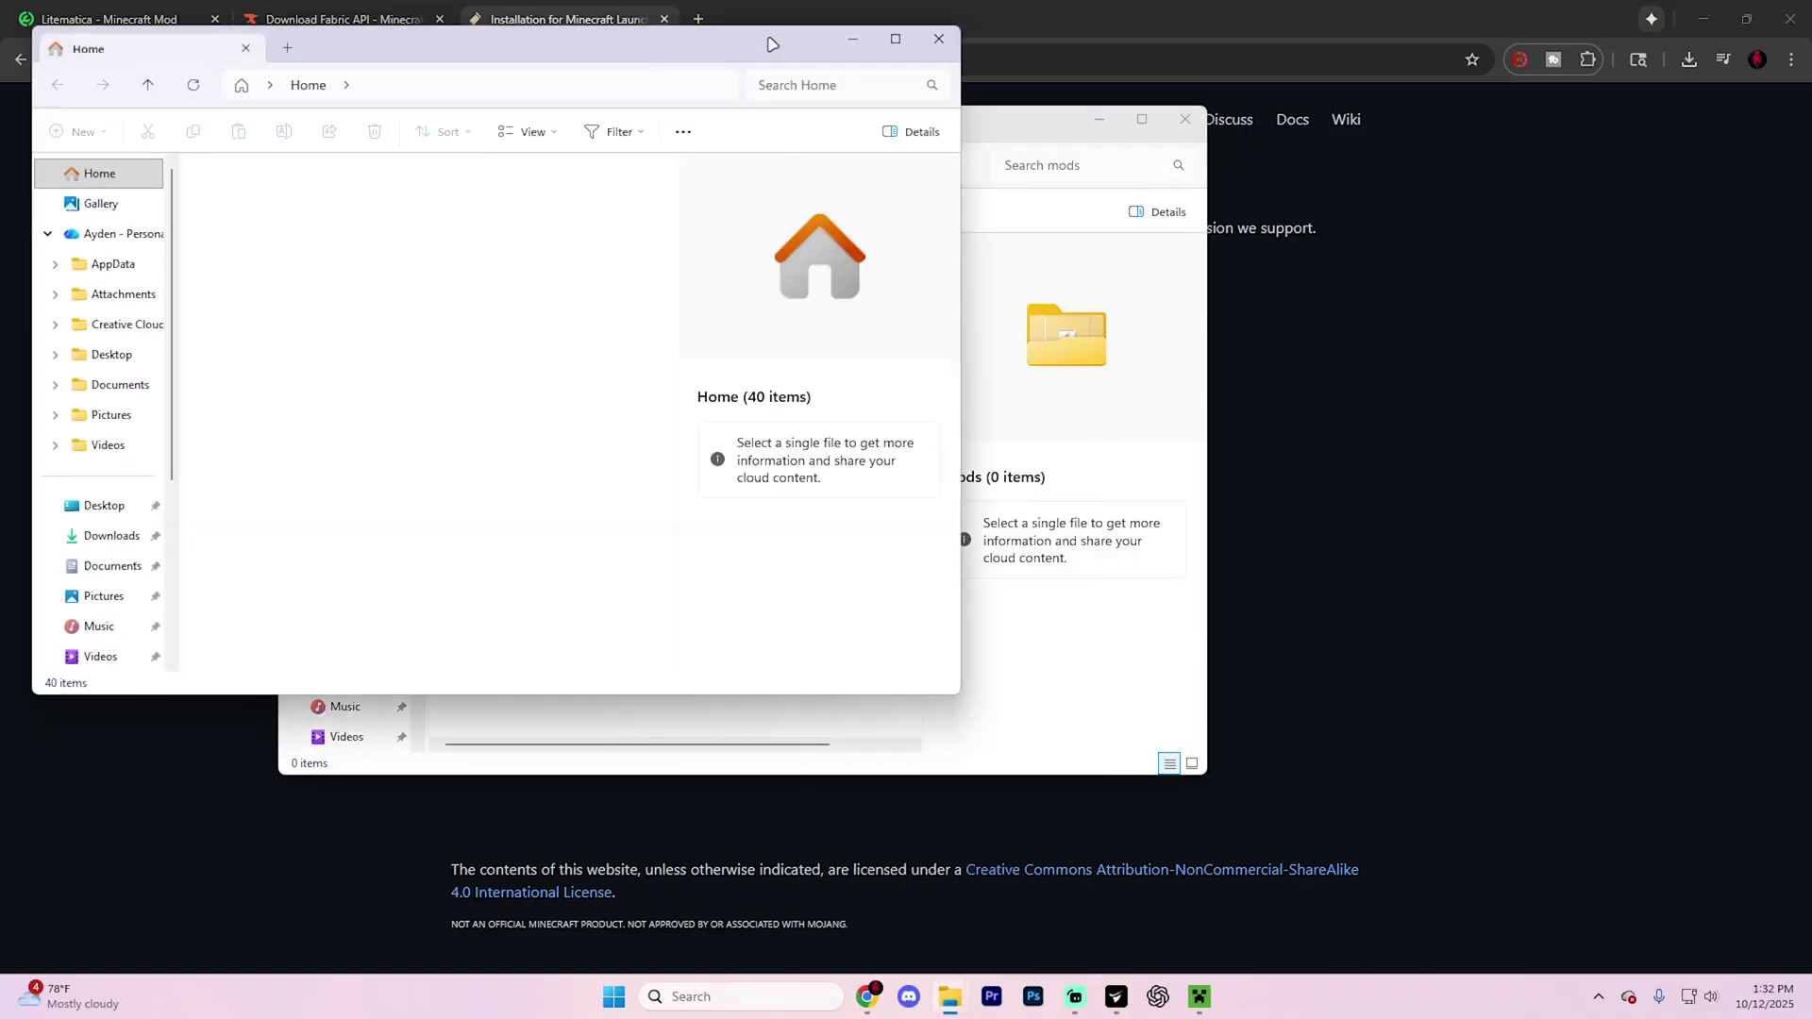
{"action": "left_click_drag", "start_coordinate": [417, 44], "coordinate": [1227, 175]}
{"action": "left_click", "coordinate": [920, 670]}
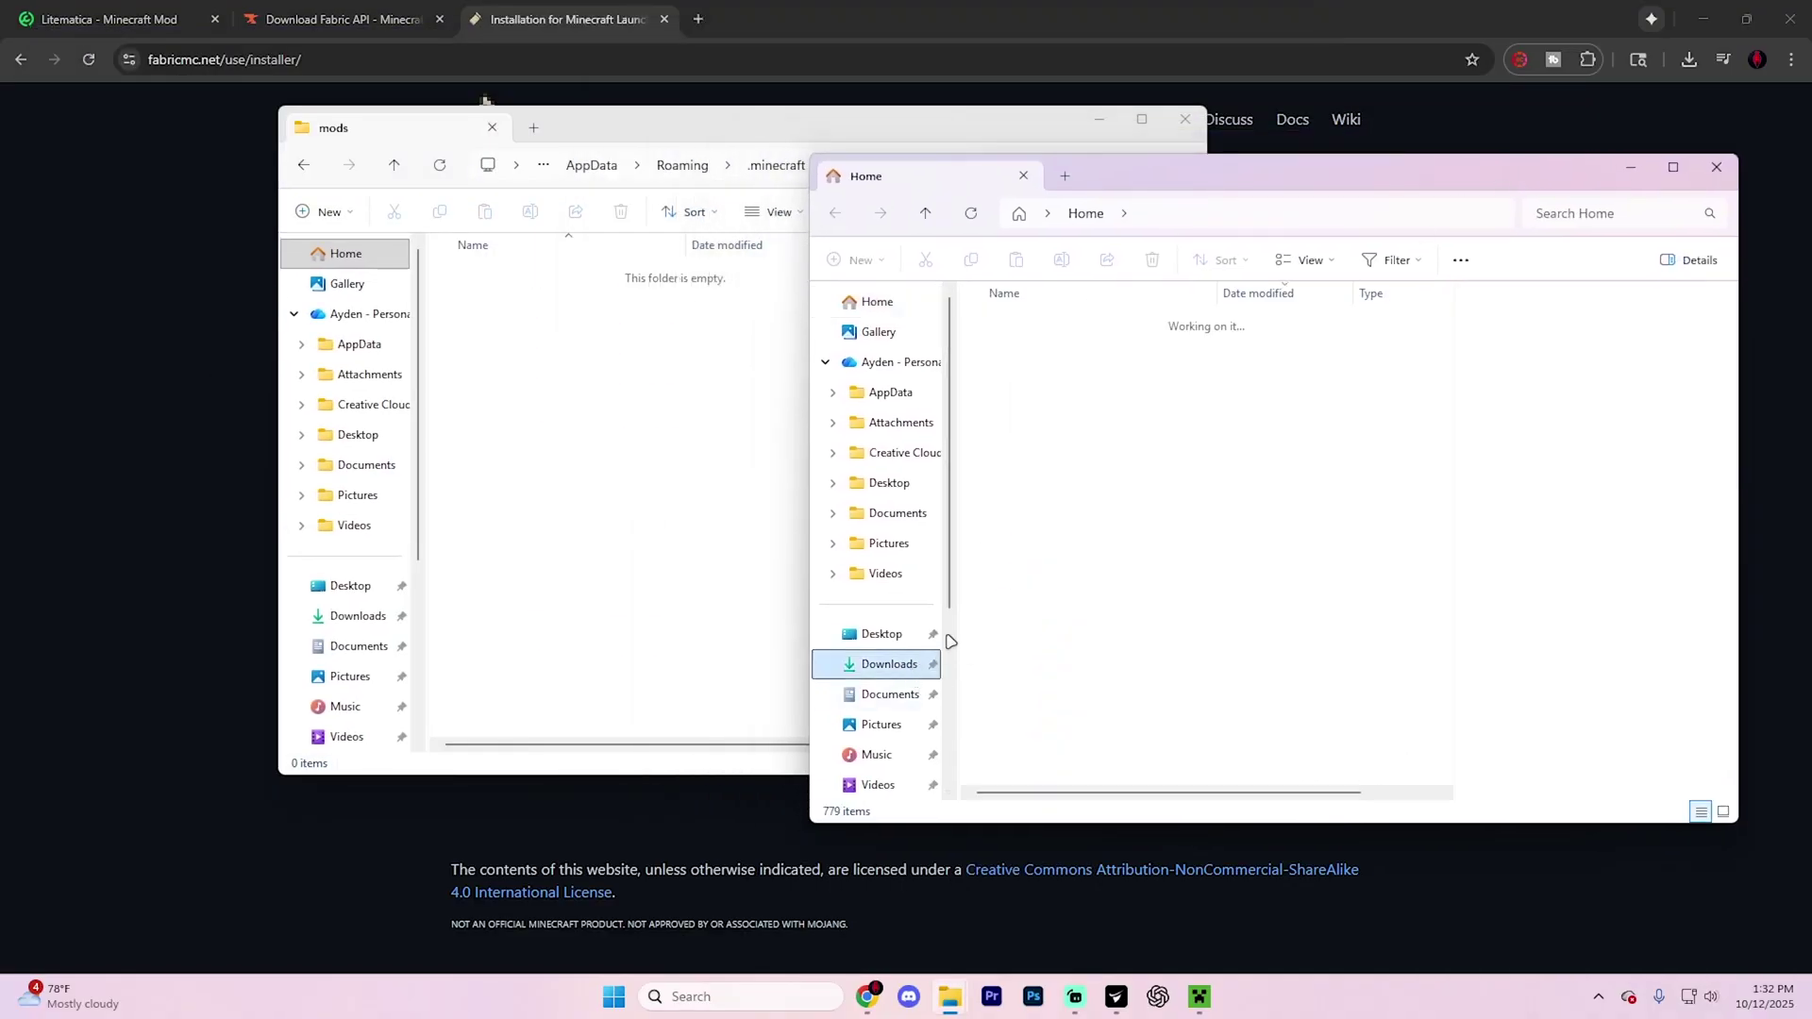
Drag the fabric-api and litematica jars from Downloads into the mods folder.
{"action": "left_click_drag", "start_coordinate": [1086, 375], "coordinate": [1095, 430]}
{"action": "left_click", "coordinate": [1114, 375]}
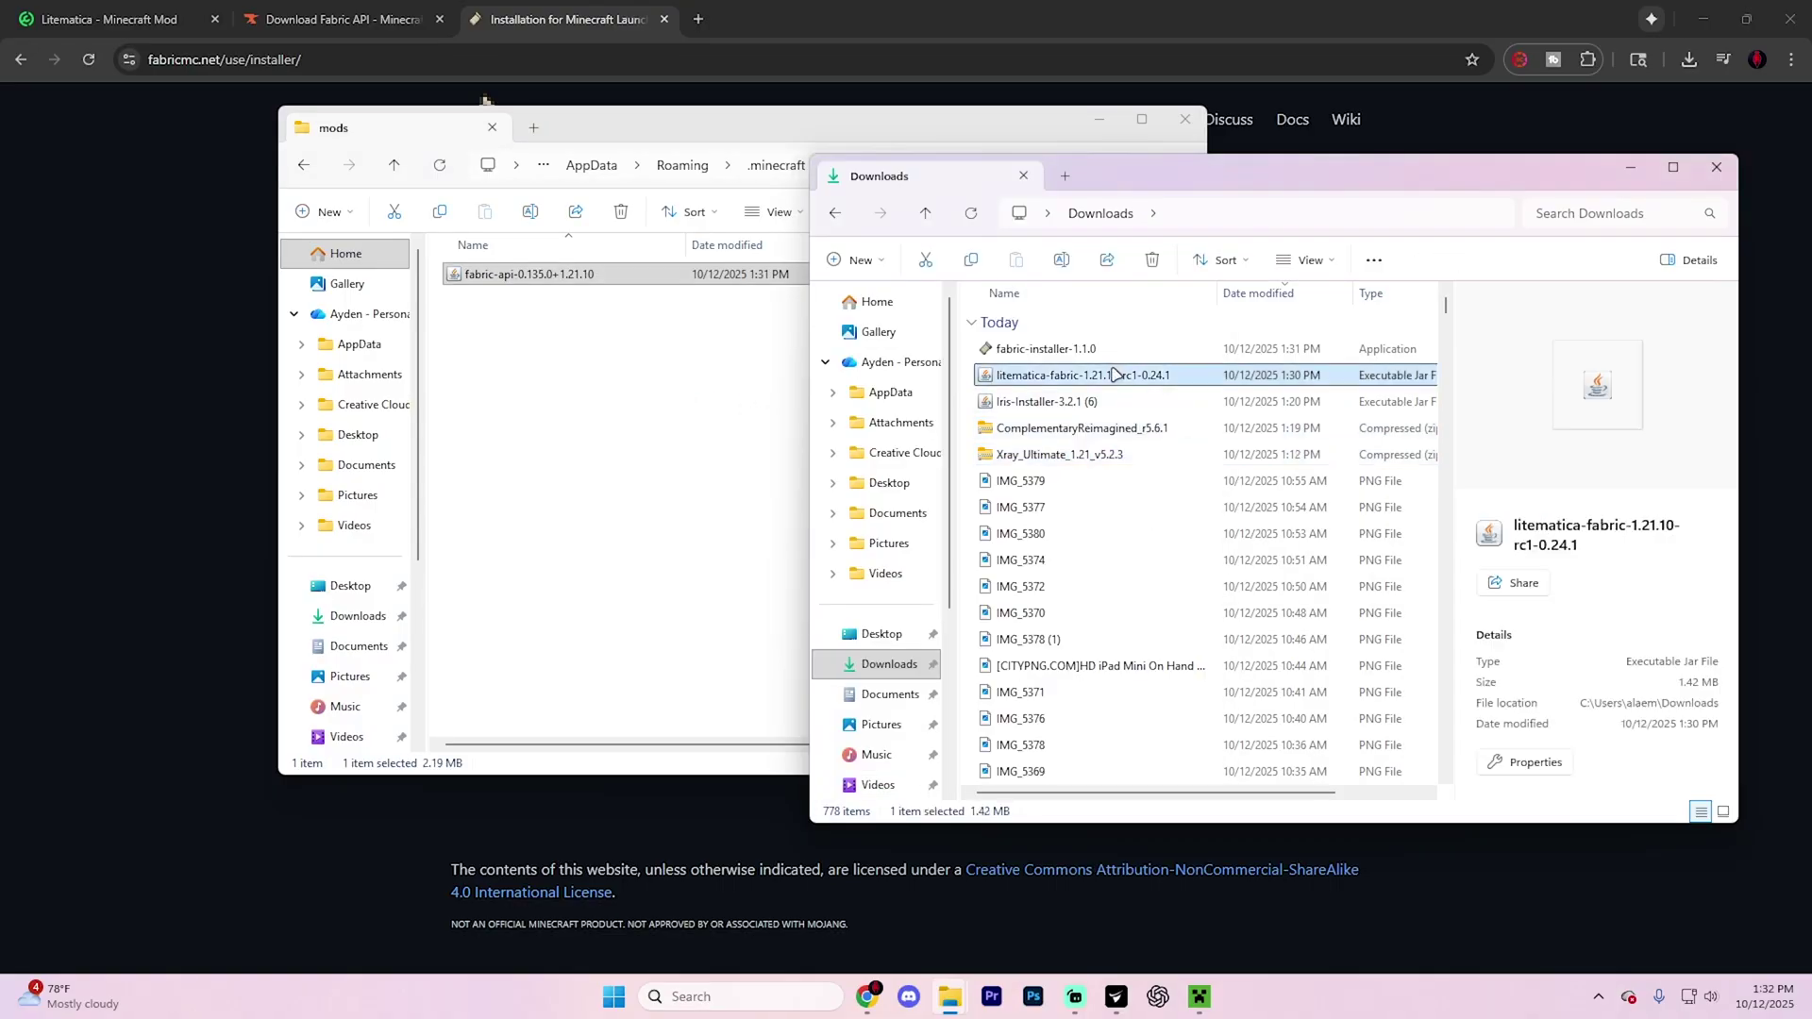
{"action": "left_click_drag", "start_coordinate": [1159, 377], "coordinate": [718, 377]}
{"action": "left_click", "coordinate": [1184, 120]}
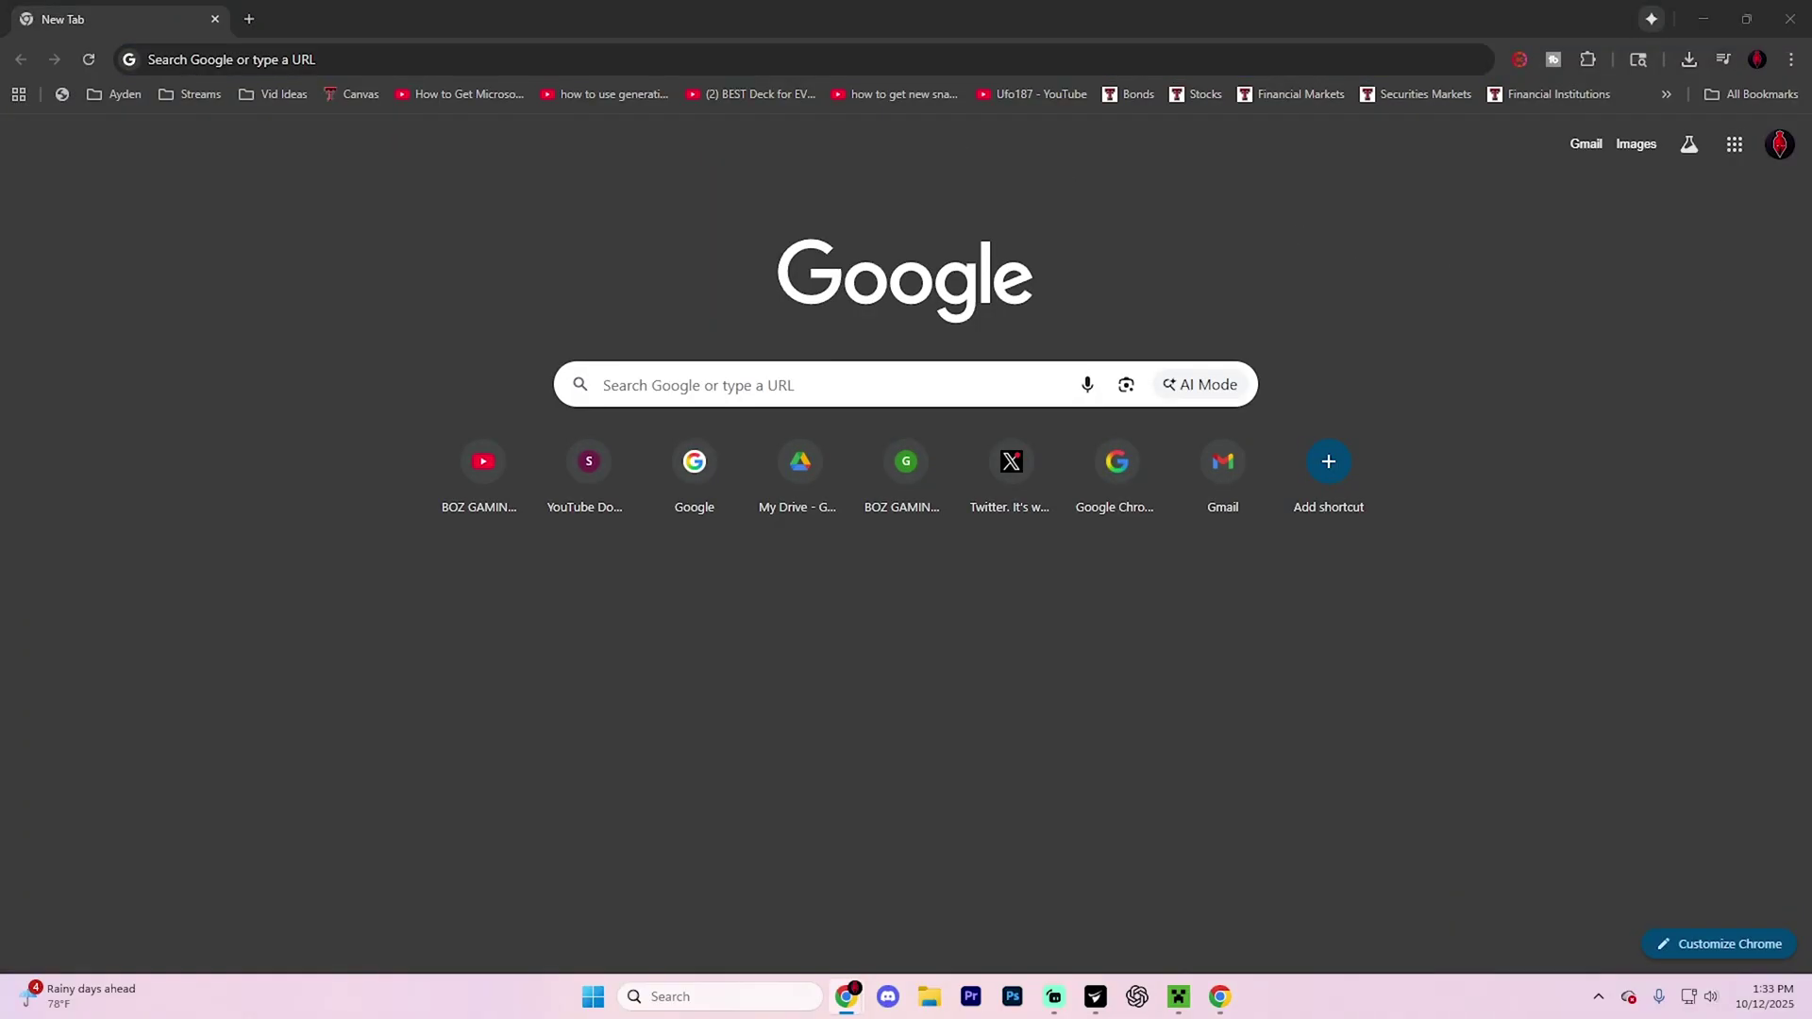
Search the web for 'malilib' and open MaLiLib's page on Modrinth.
{"action": "left_click", "coordinate": [720, 59]}
{"action": "type", "text": "malilib"}
{"action": "key", "text": "Return"}
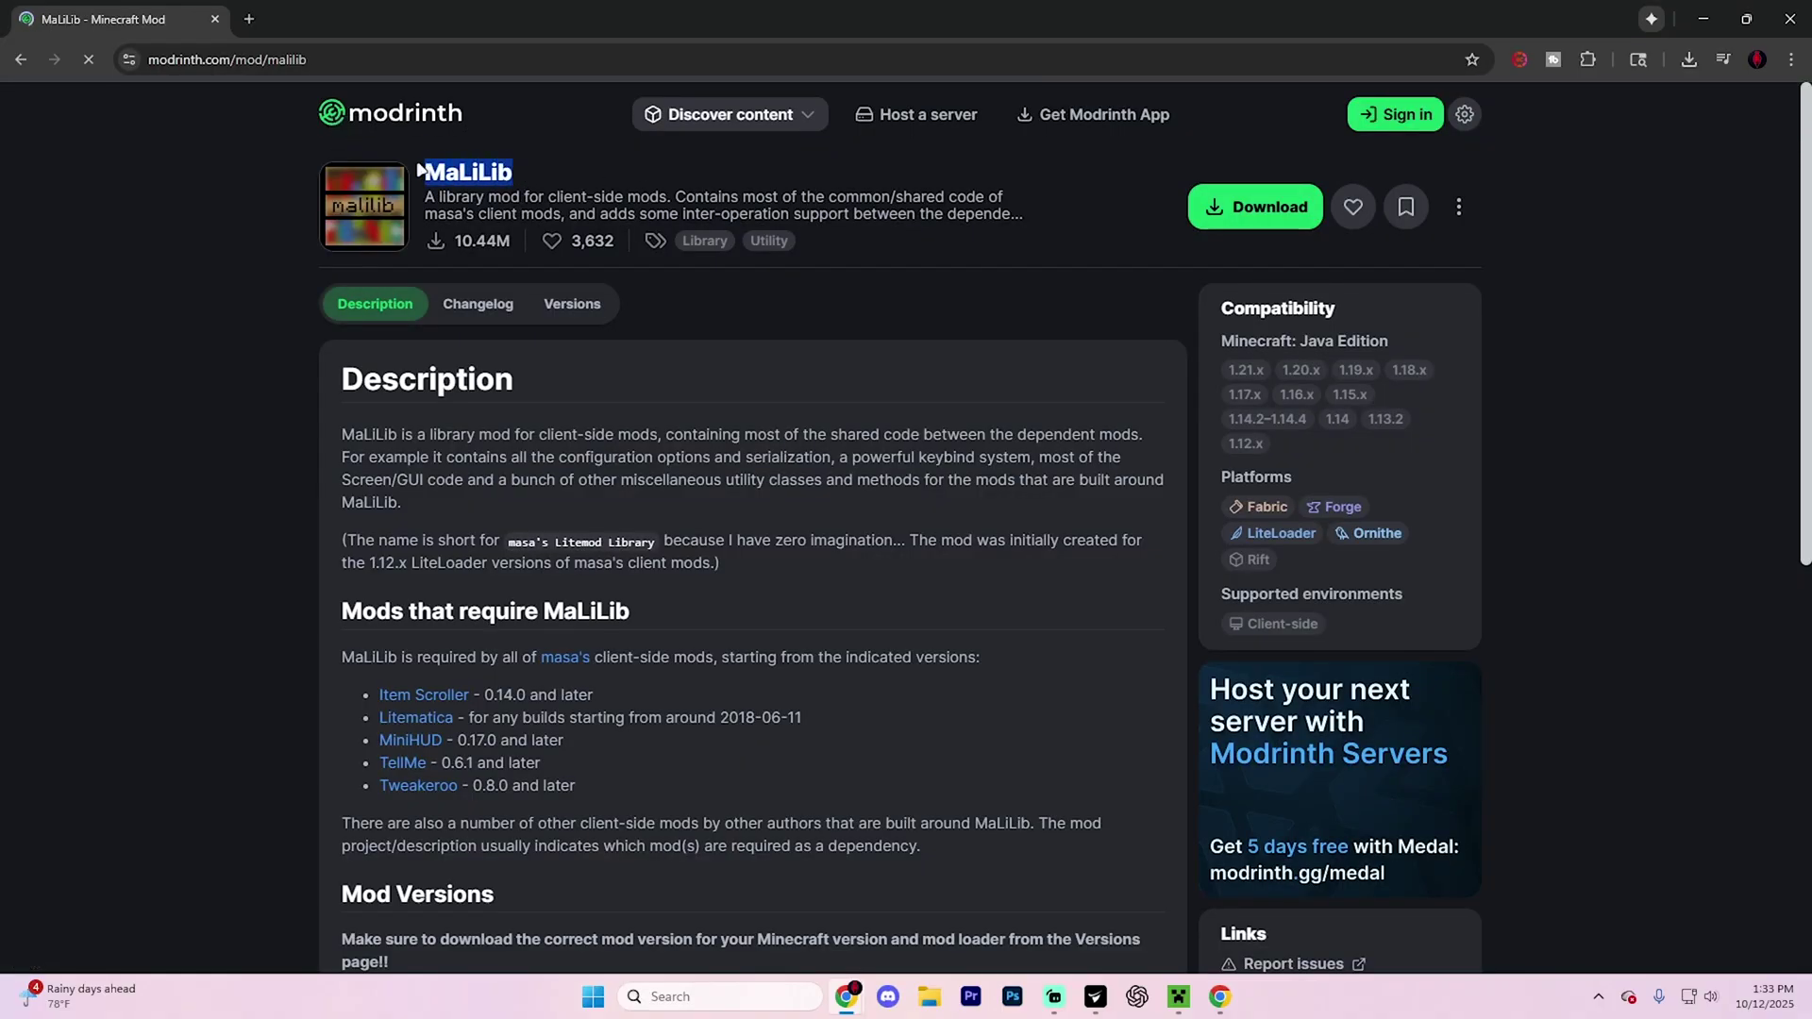
{"action": "left_click", "coordinate": [249, 19]}
{"action": "type", "text": "MaLiLib"}
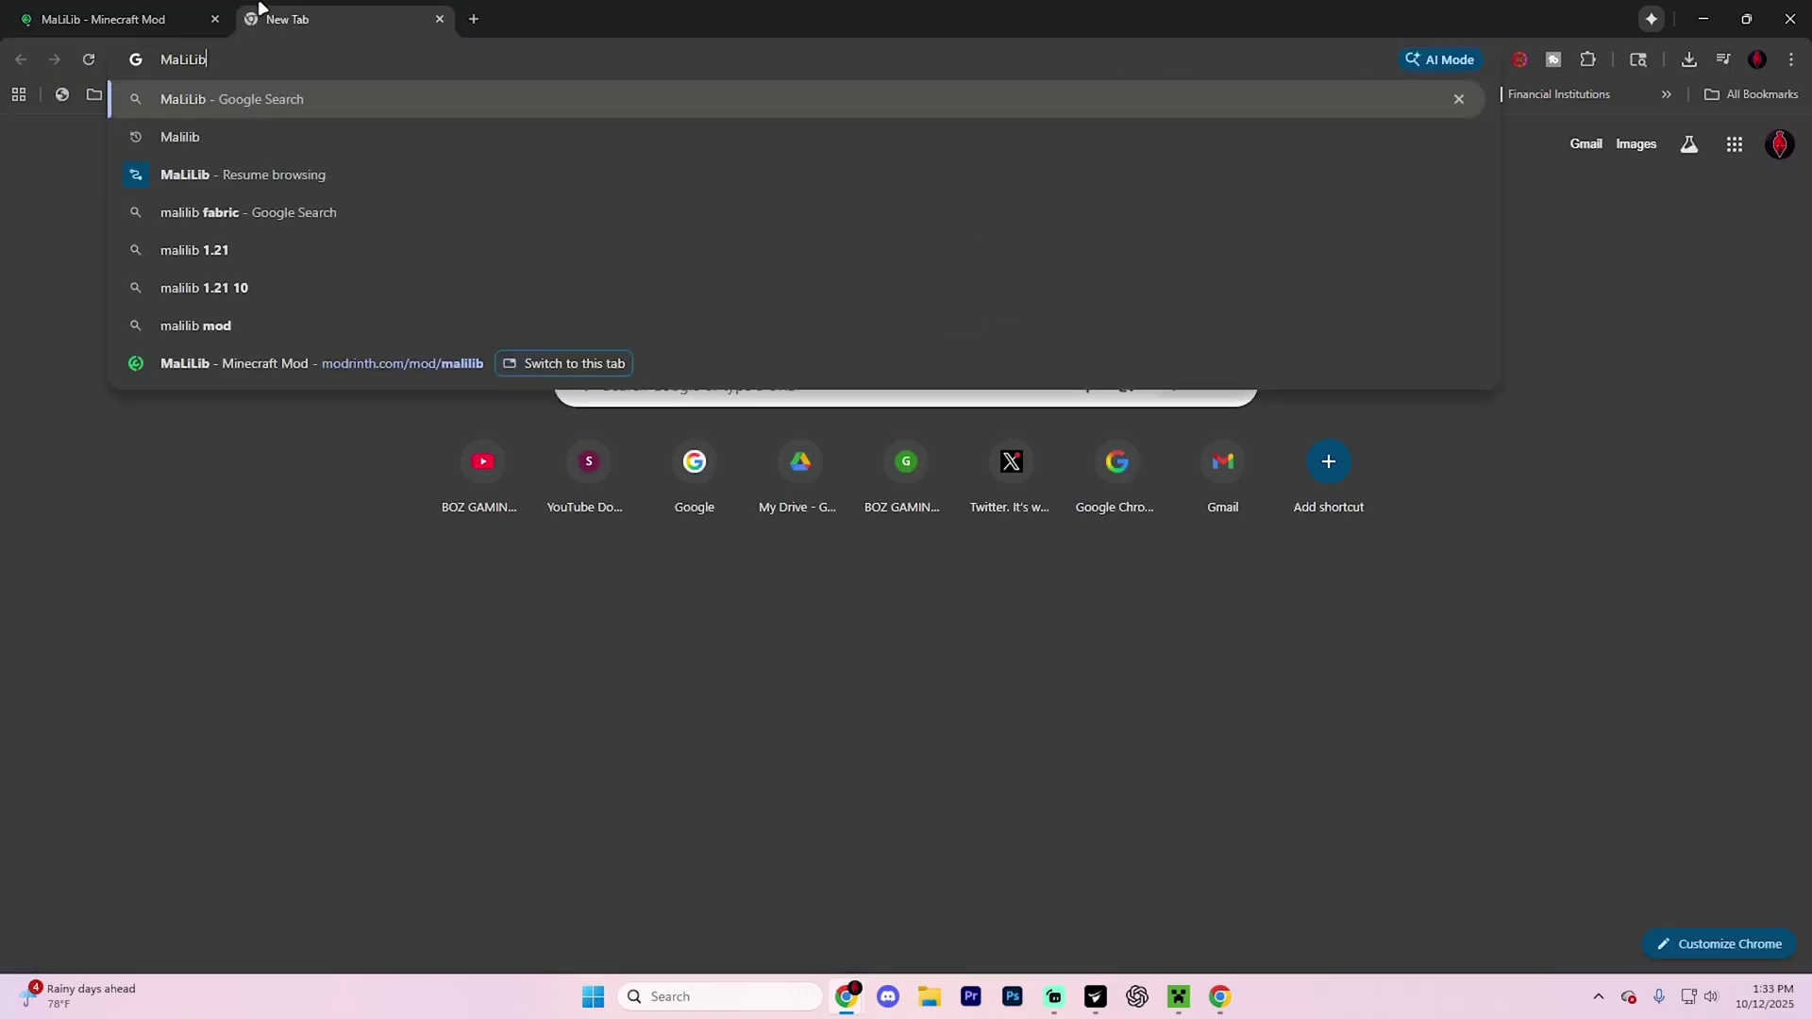
{"action": "key", "text": "Return"}
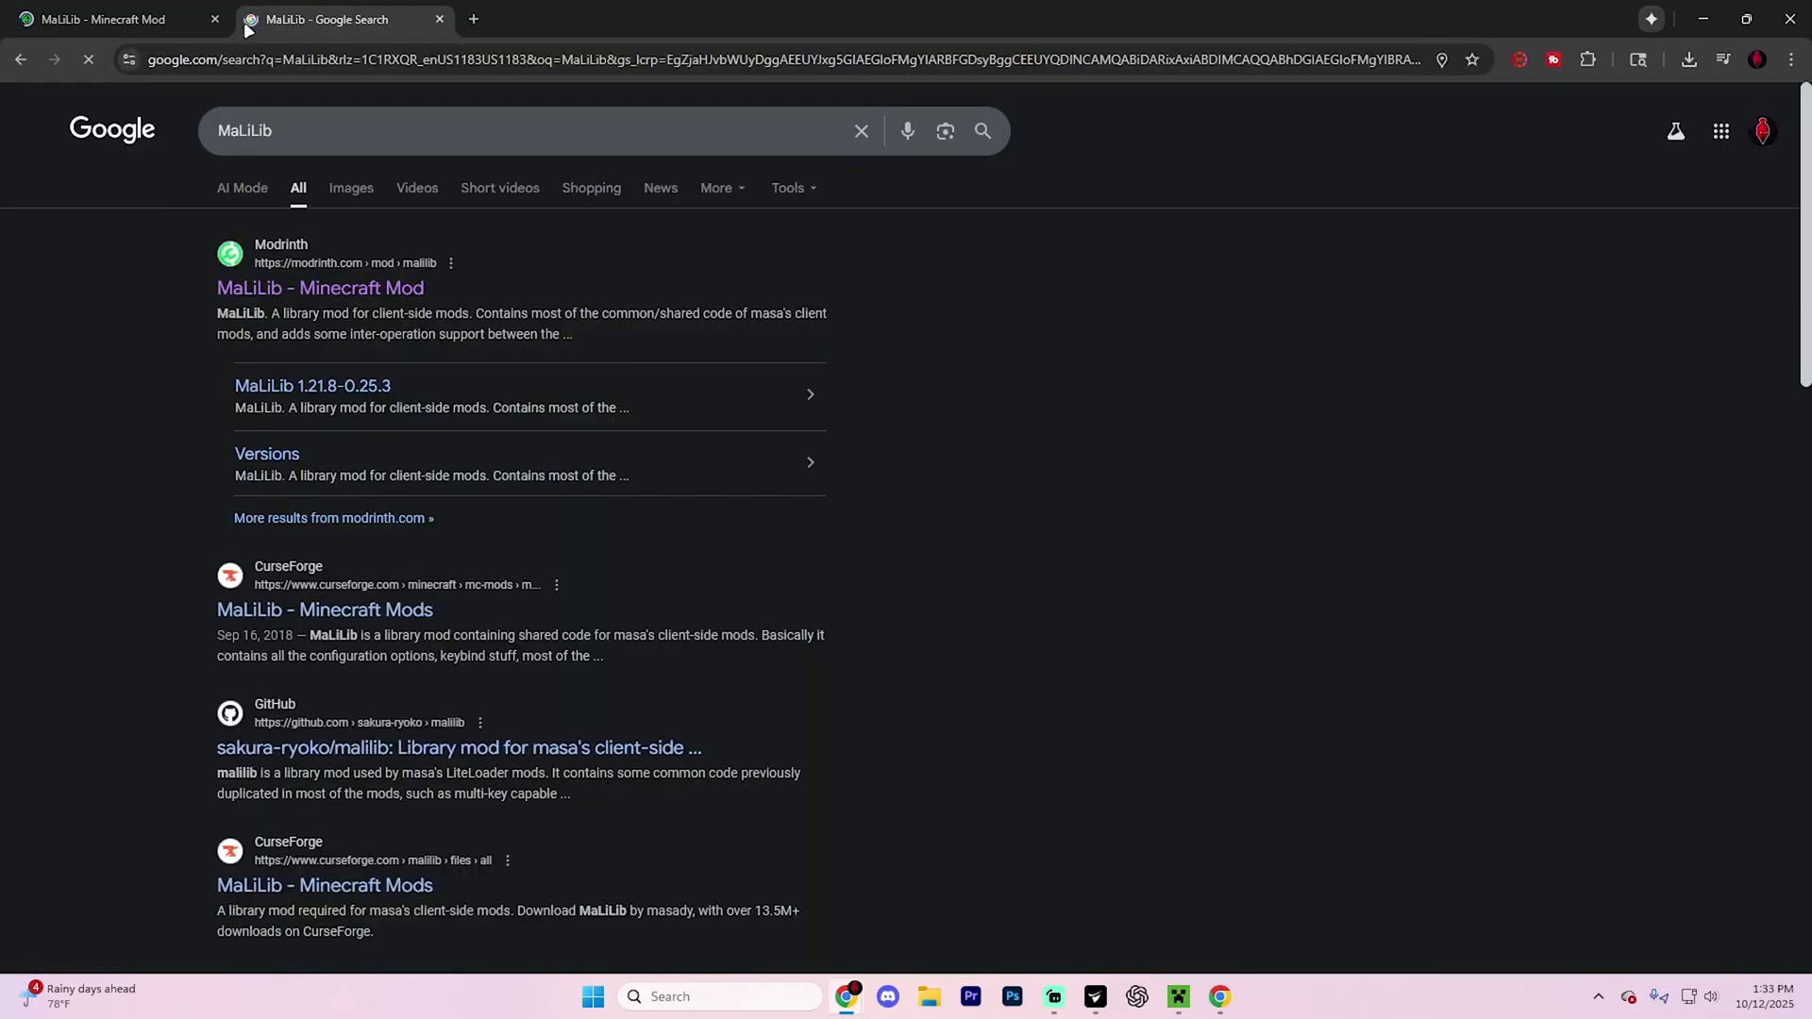
{"action": "left_click", "coordinate": [267, 289]}
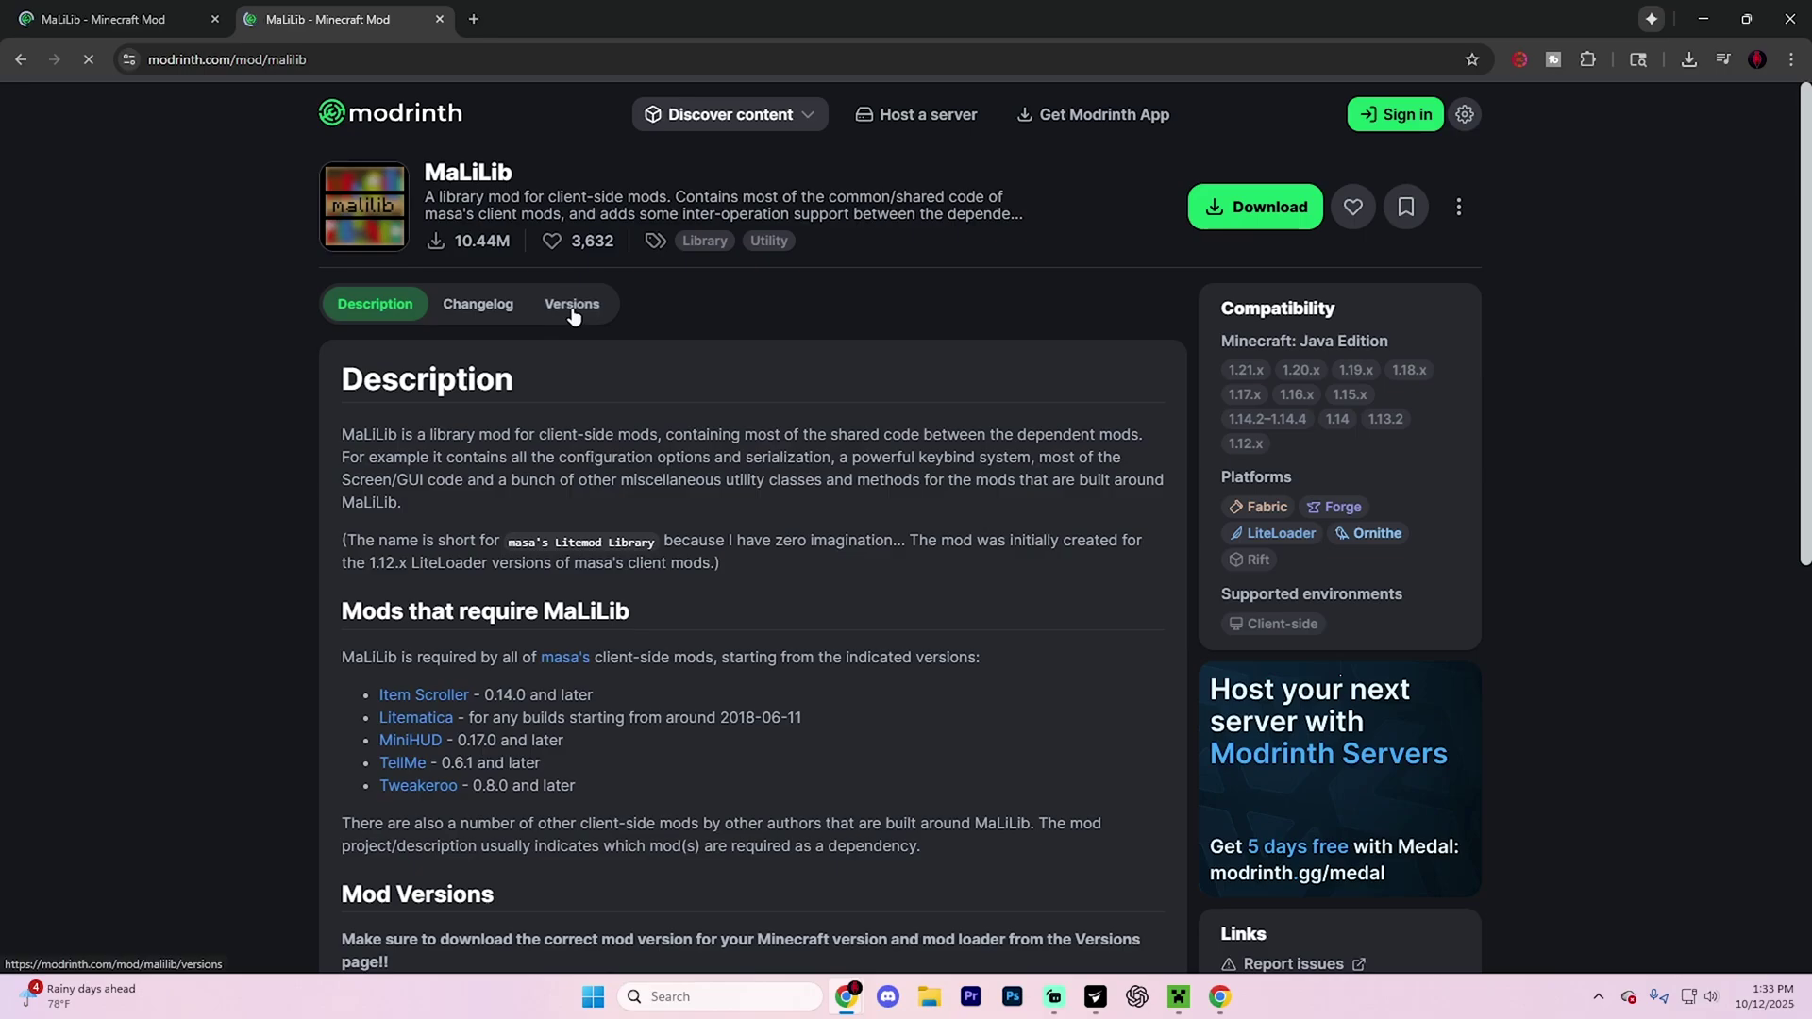
Filter MaLiLib versions to 1.21.10, download 0.26.2, and return to the Minecraft Launcher.
{"action": "left_click", "coordinate": [505, 366]}
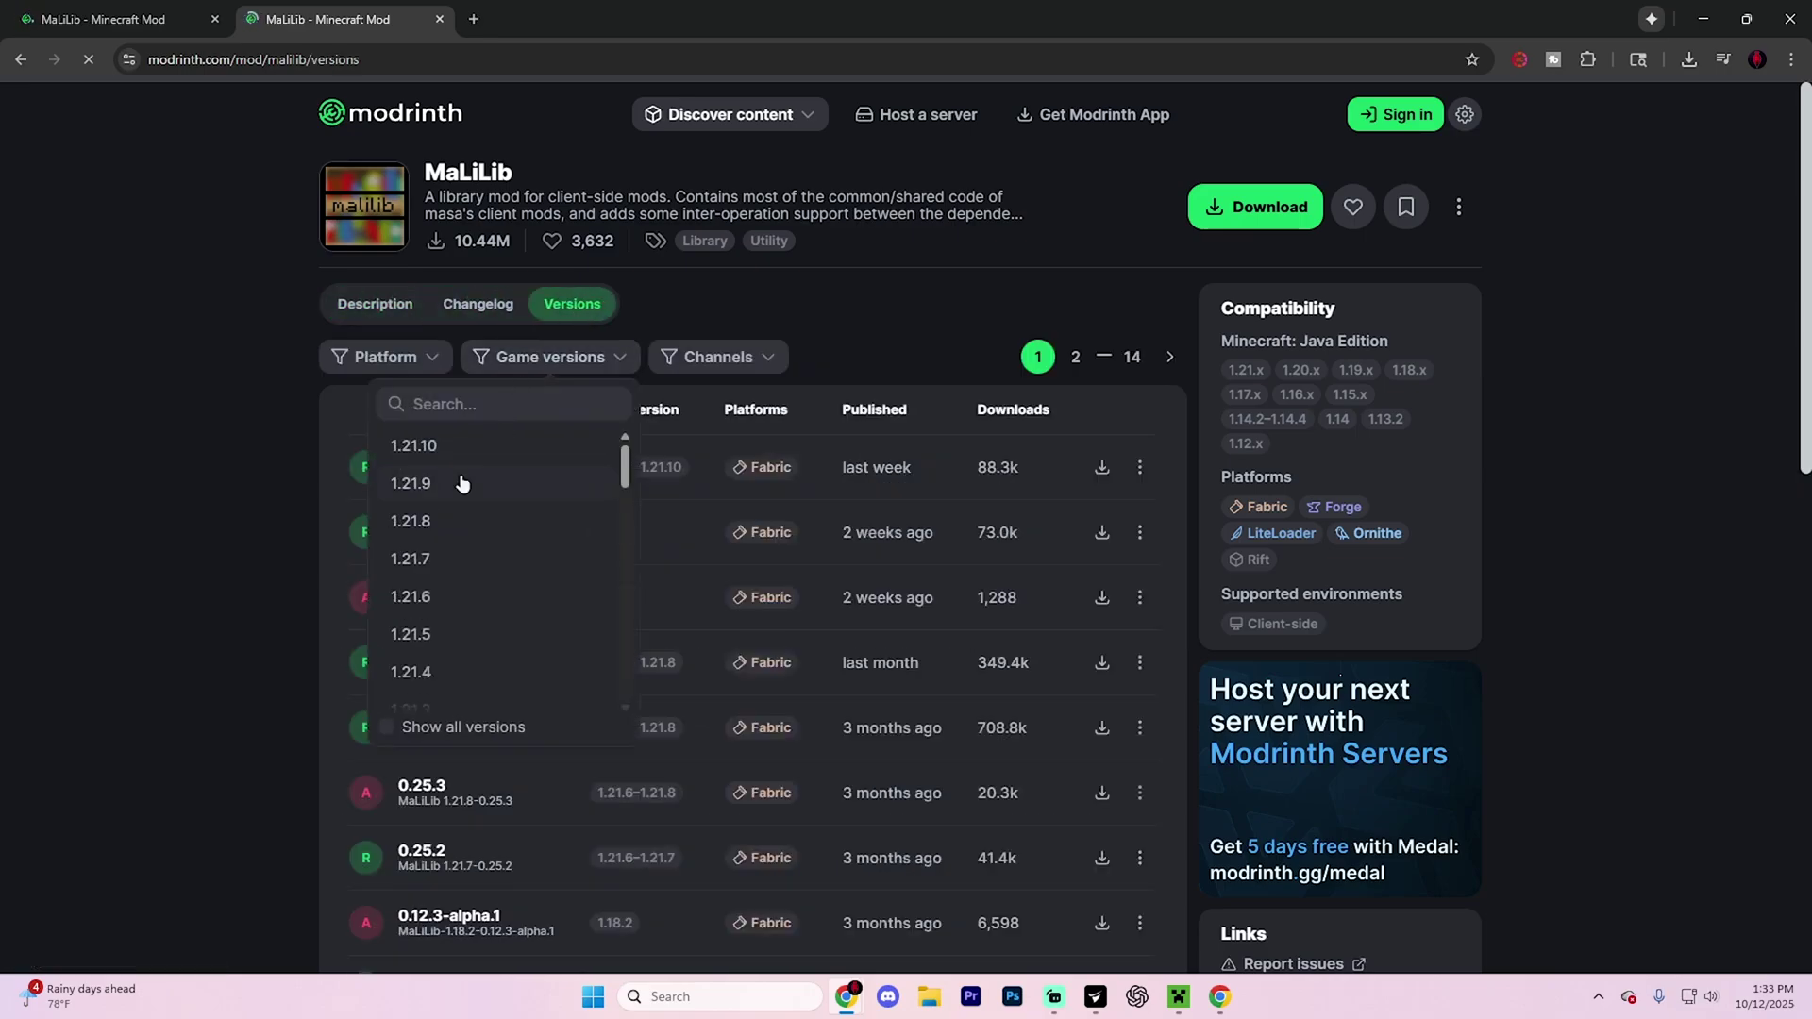
{"action": "left_click", "coordinate": [434, 456]}
{"action": "left_click", "coordinate": [983, 641]}
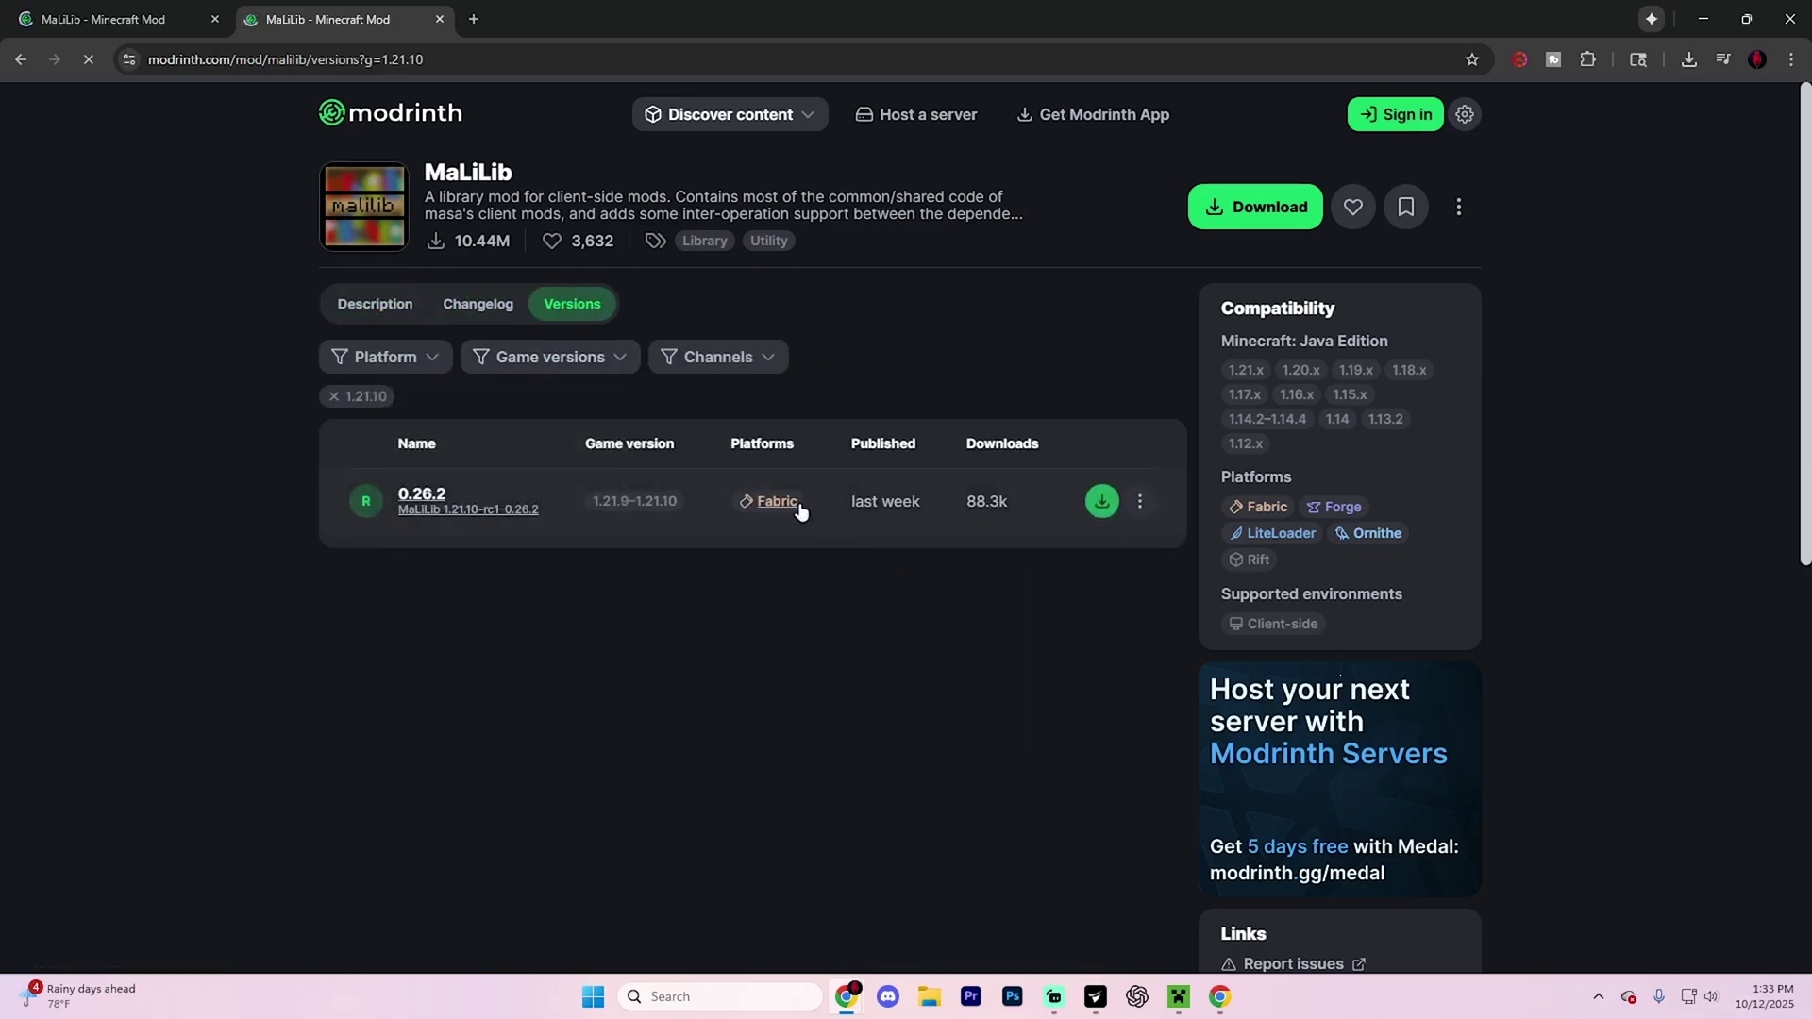
{"action": "left_click", "coordinate": [1102, 500]}
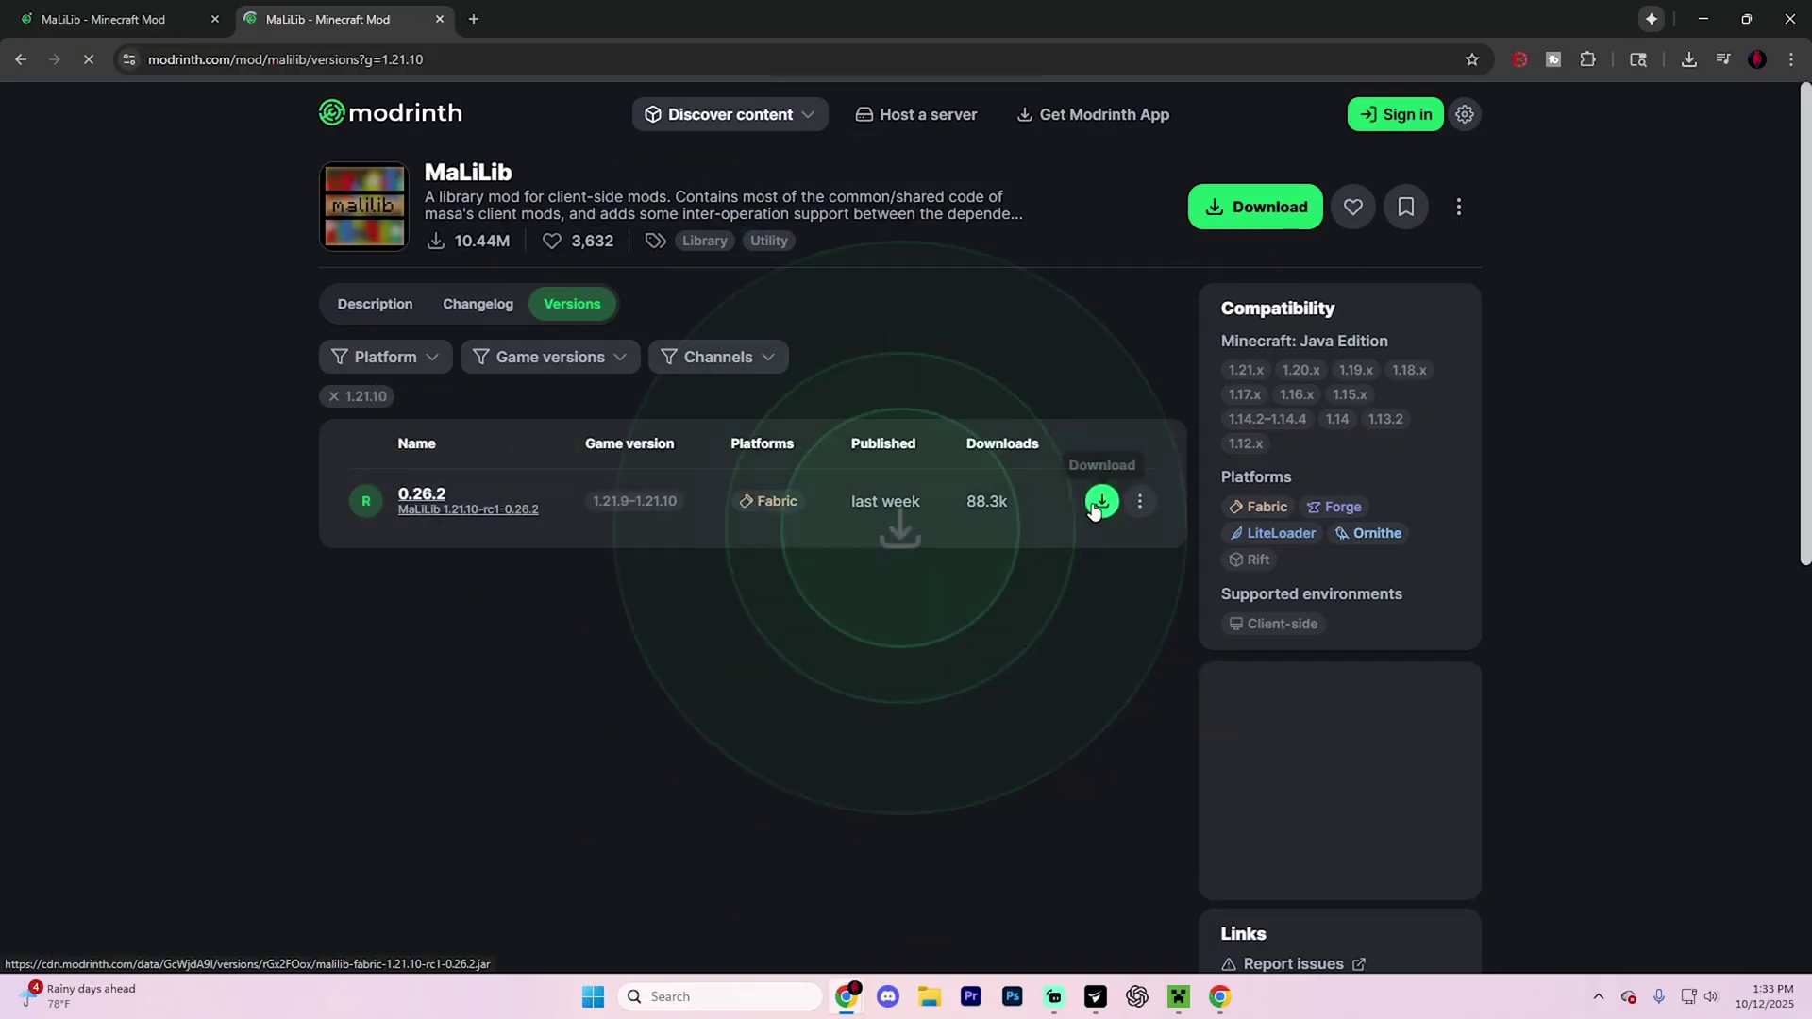
{"action": "left_click", "coordinate": [1686, 60]}
{"action": "left_click", "coordinate": [1179, 997]}
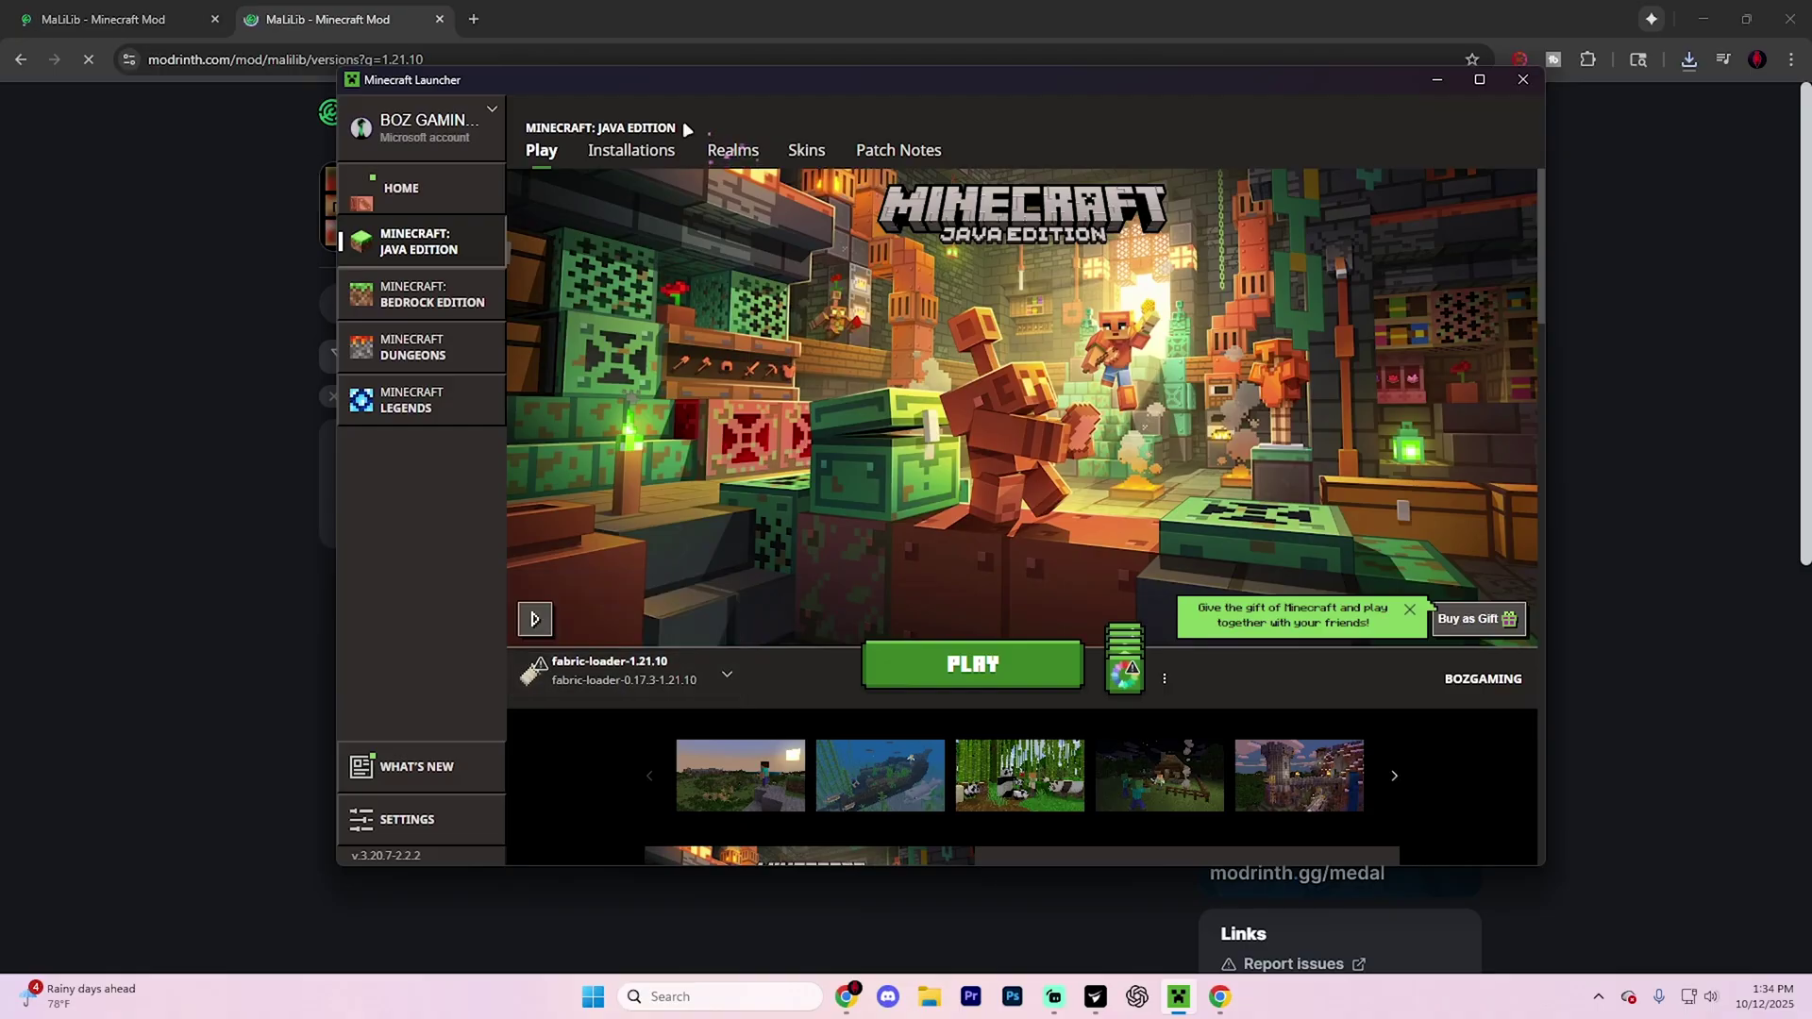
Open the fabric-loader-1.21.10 installation's .minecraft folder from the Installations list.
{"action": "left_click", "coordinate": [640, 151]}
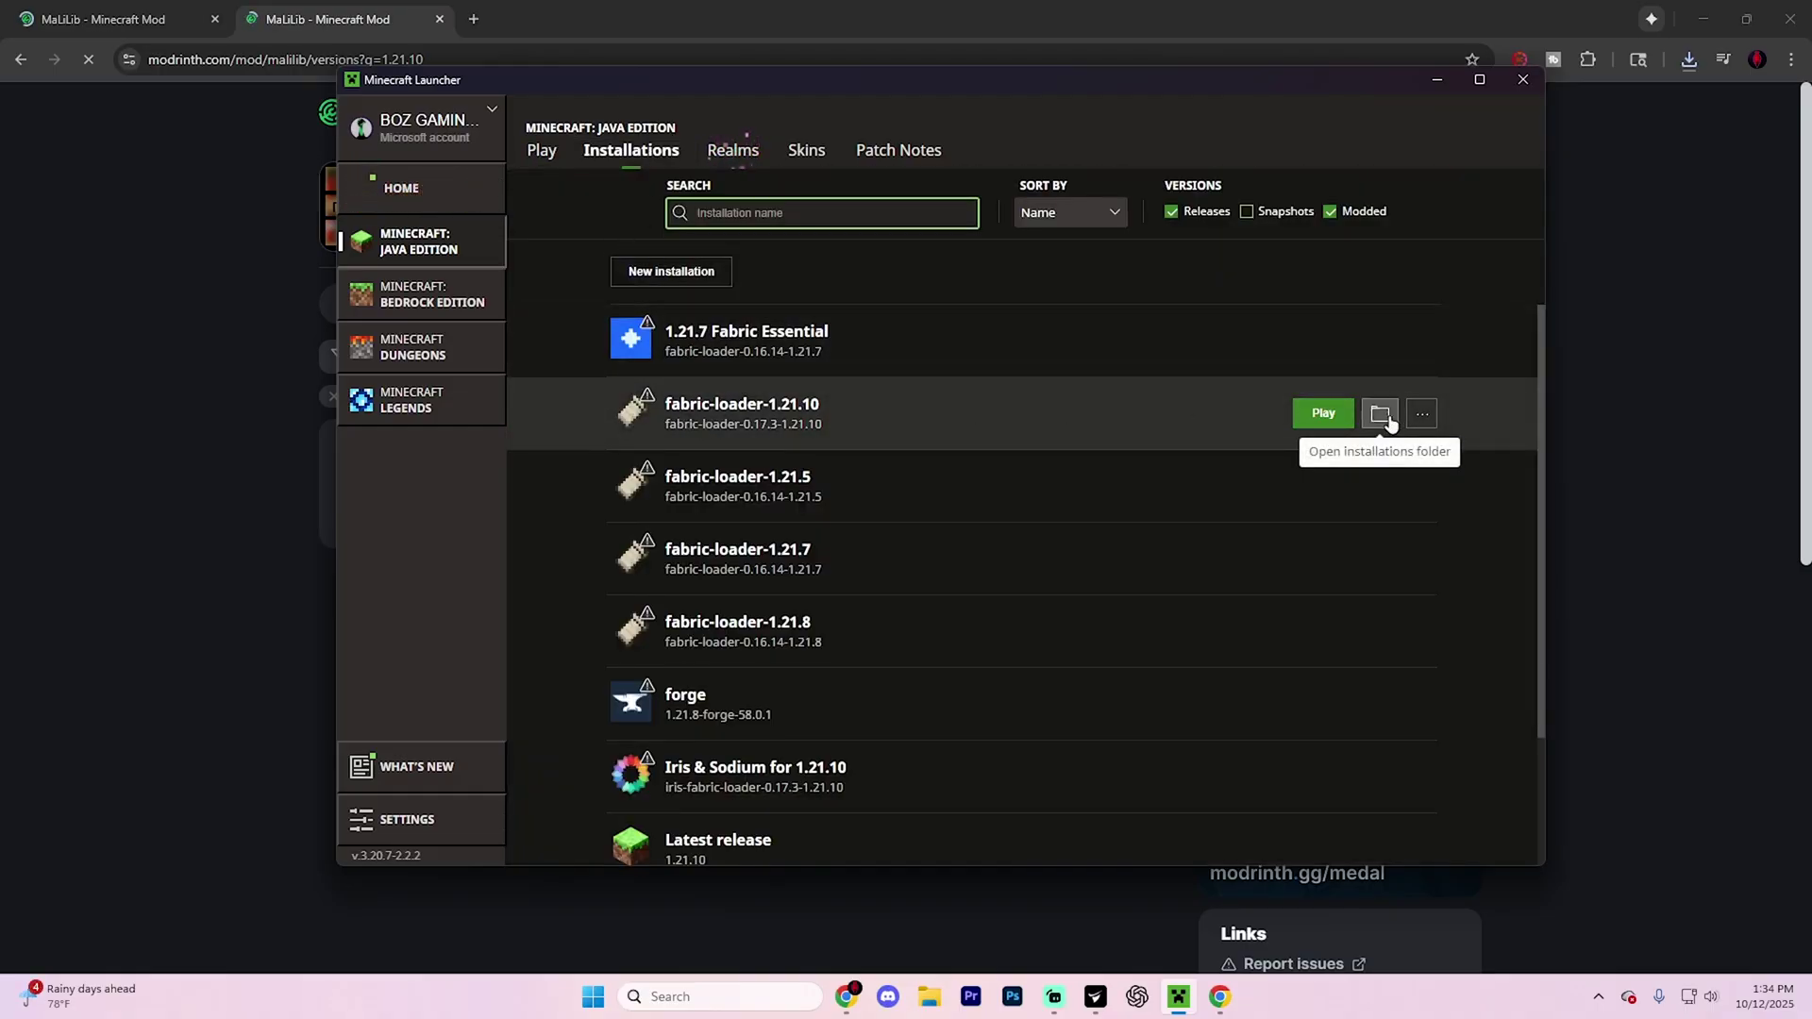
{"action": "left_click", "coordinate": [1379, 415]}
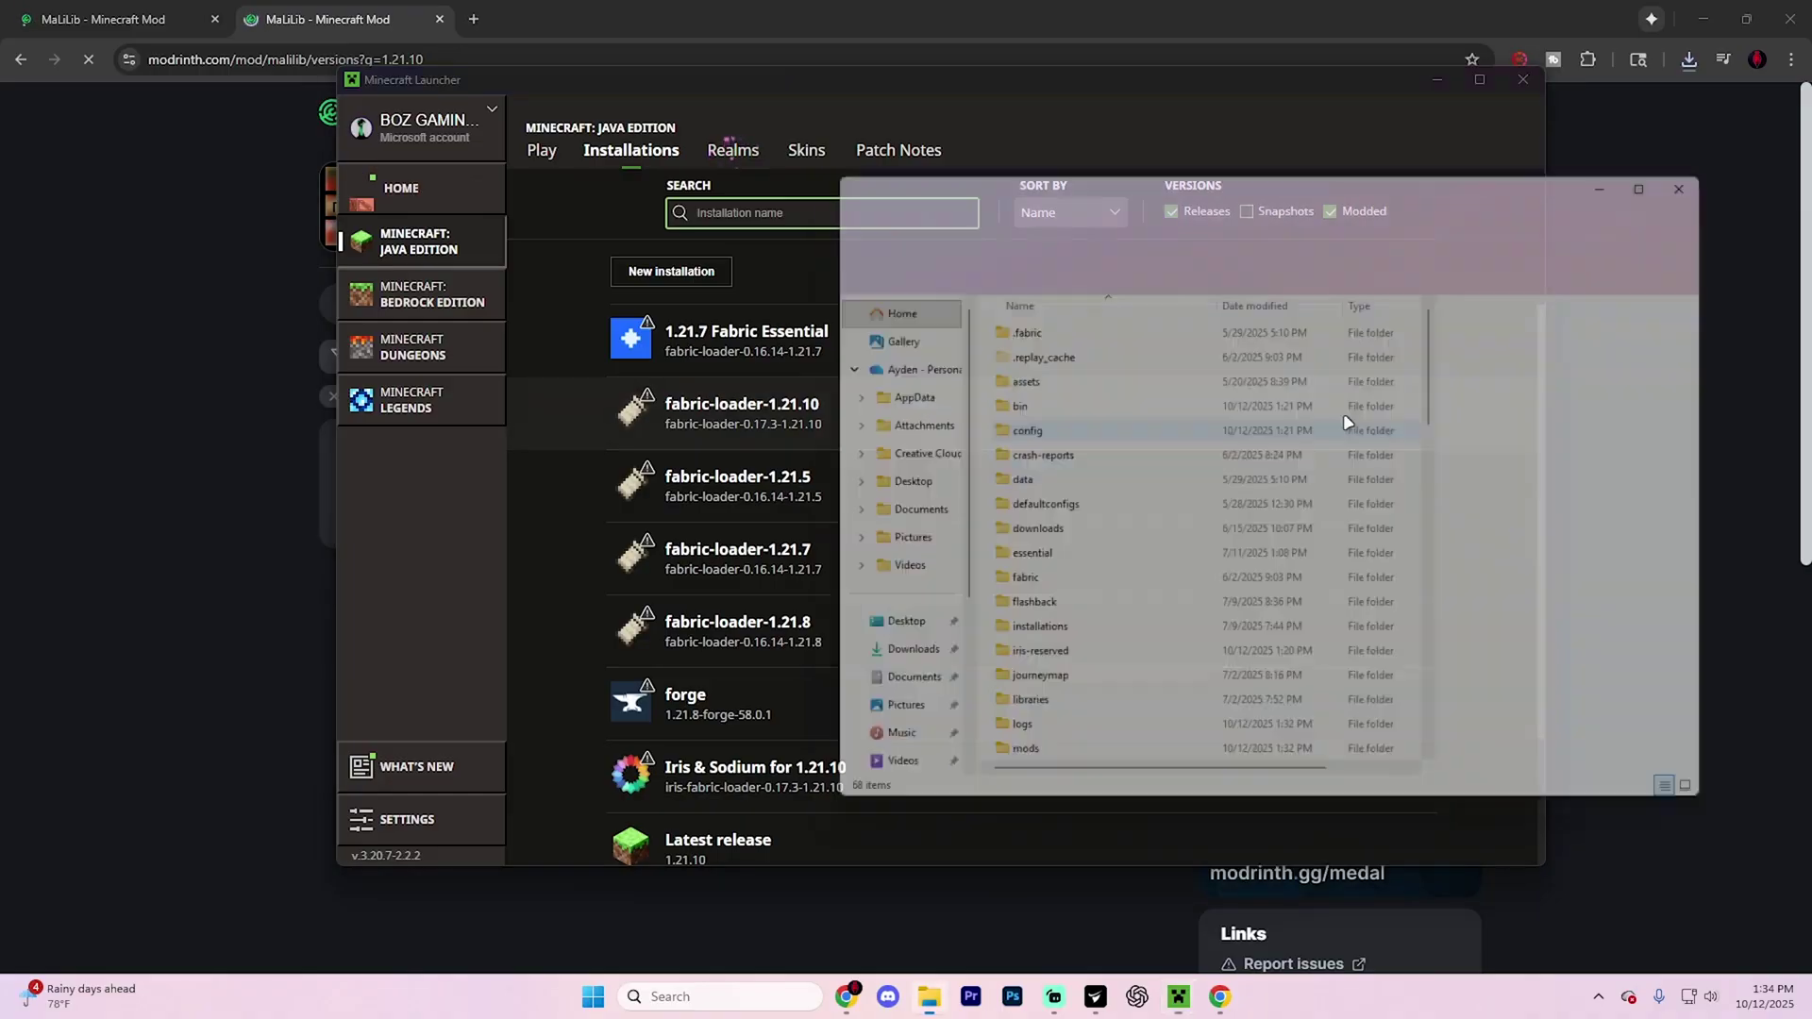
{"action": "scroll", "coordinate": [1132, 585], "scroll_direction": "down", "scroll_amount": 2}
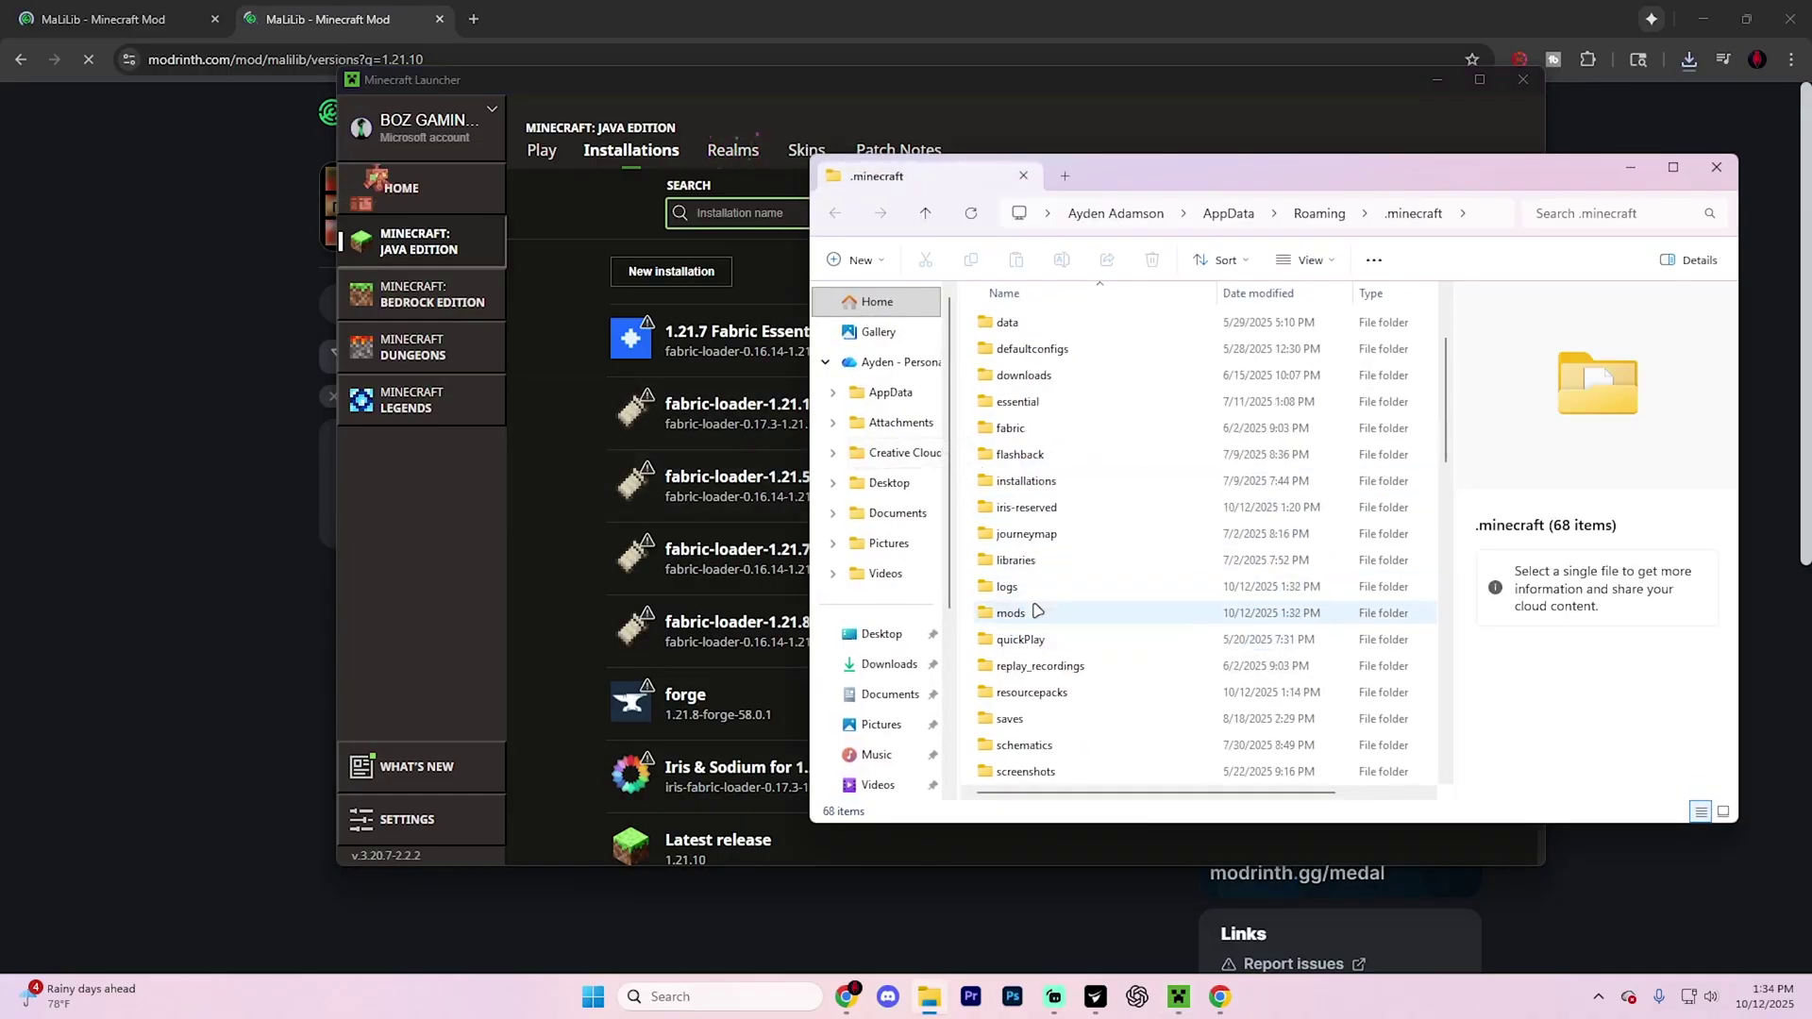
Open the mods folder and a second Explorer window showing Downloads.
{"action": "double_click", "coordinate": [1147, 612]}
{"action": "left_click_drag", "start_coordinate": [1168, 173], "coordinate": [667, 176]}
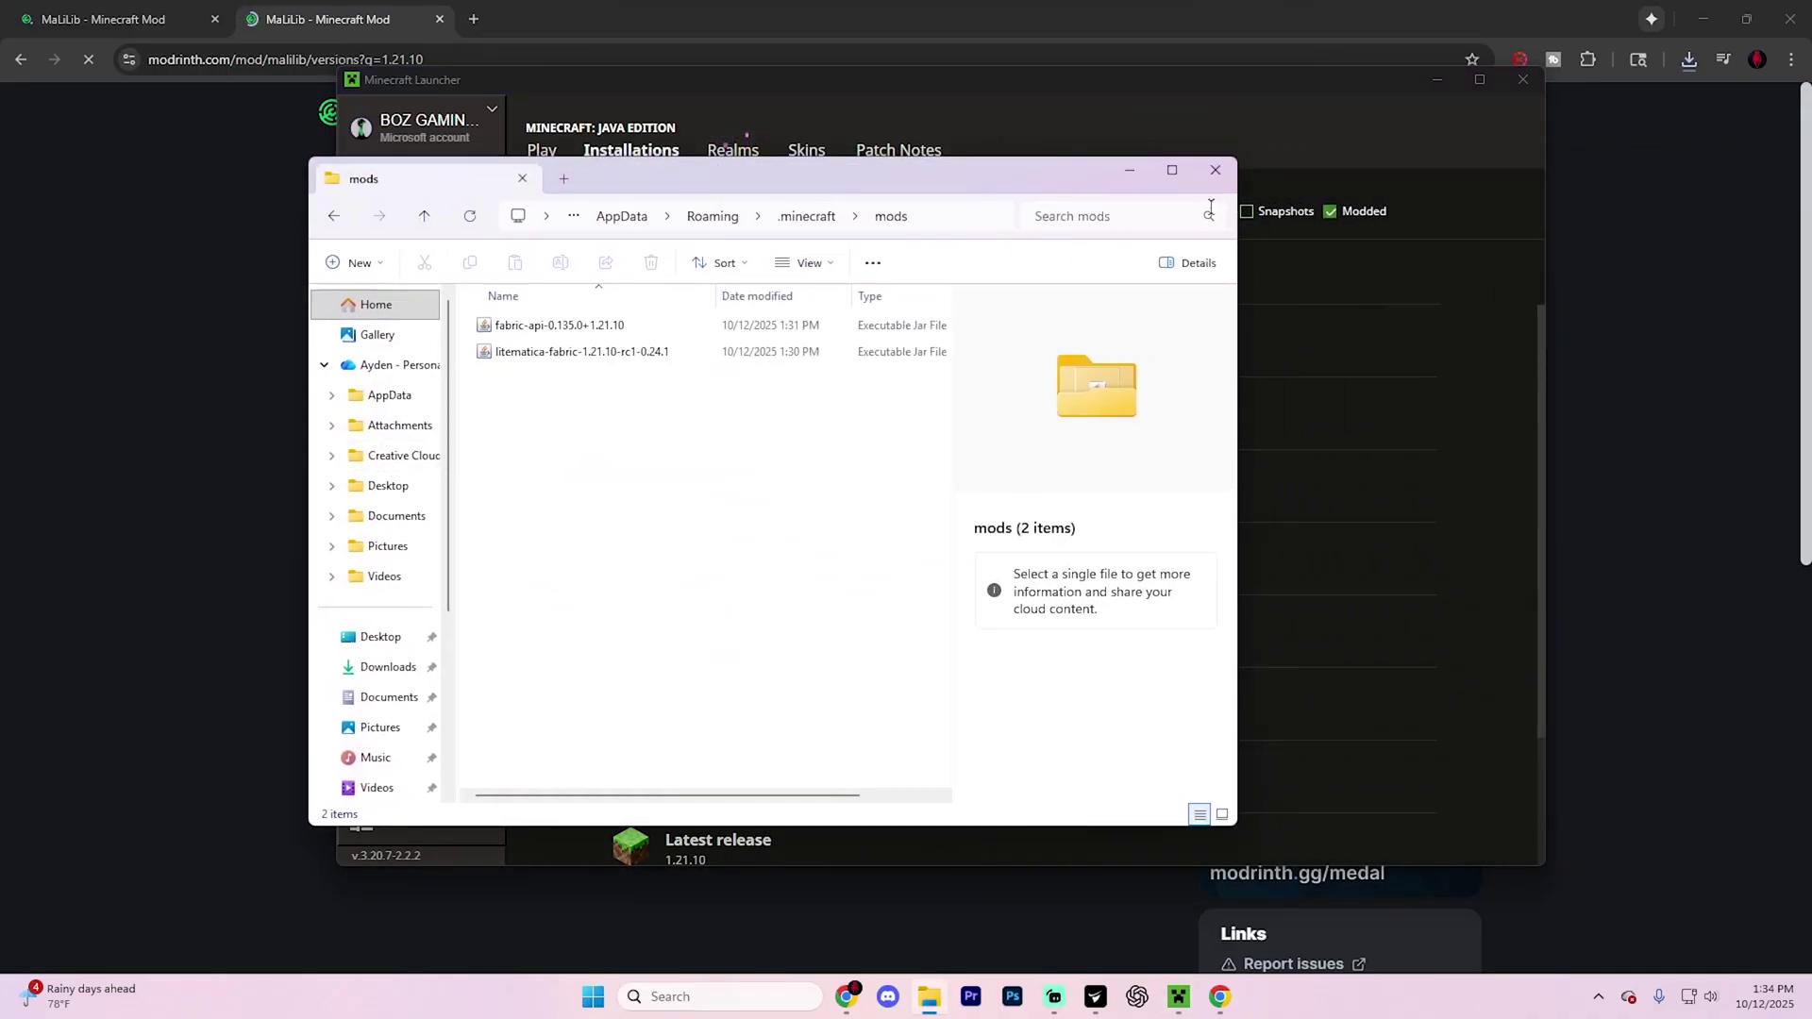
{"action": "right_click", "coordinate": [929, 997]}
{"action": "left_click", "coordinate": [866, 891]}
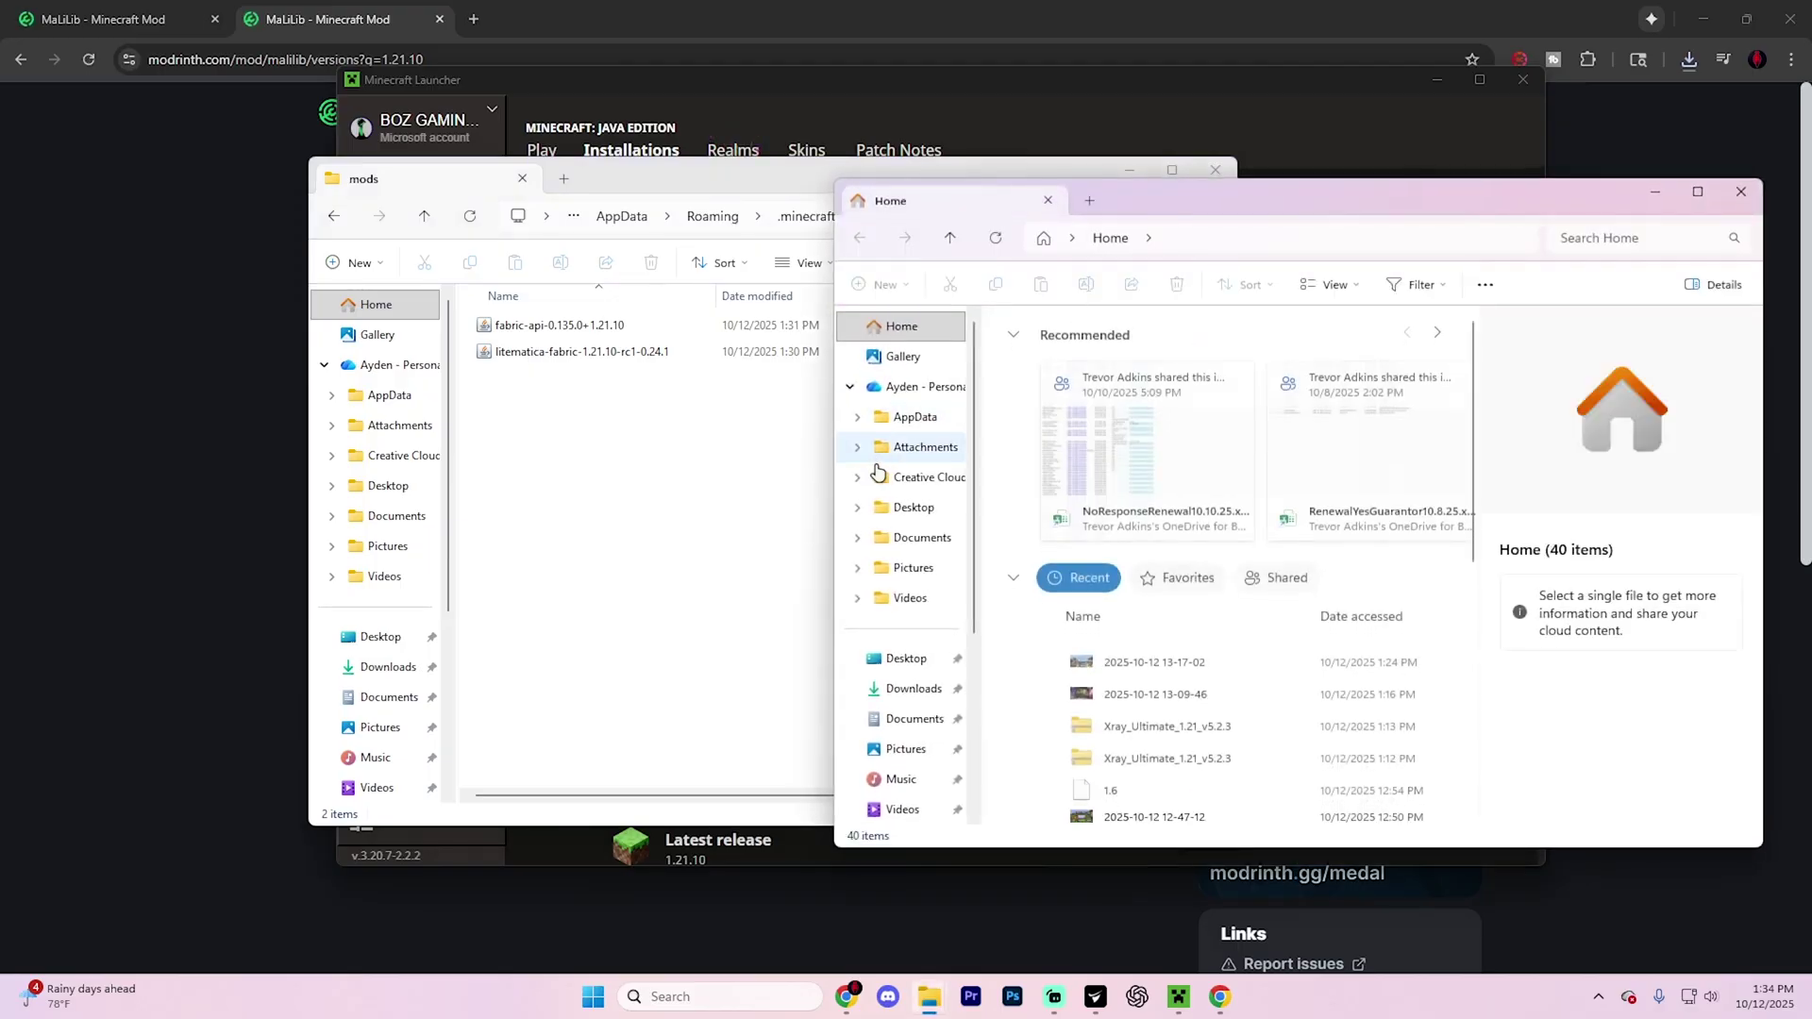
{"action": "left_click", "coordinate": [913, 688]}
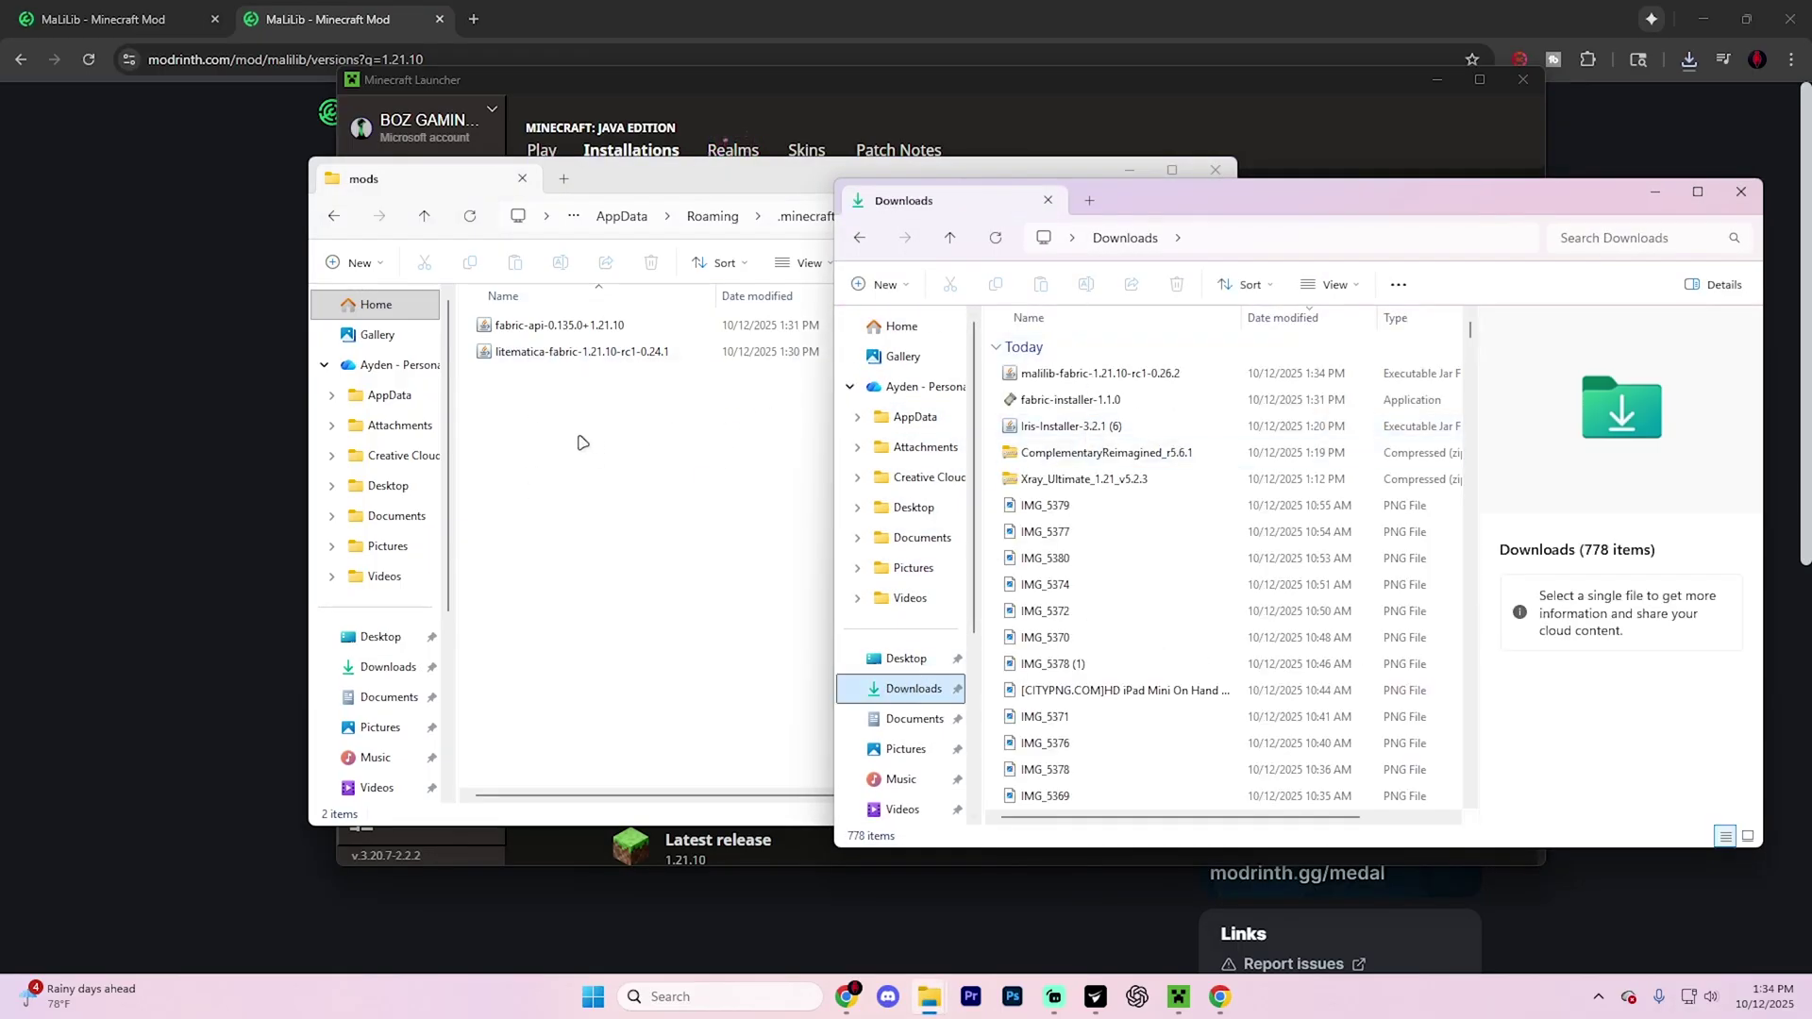
Drag the malilib-fabric-1.21.10-rc1-0.26.2 jar into mods and close both folder windows.
{"action": "left_click", "coordinate": [580, 353]}
{"action": "left_click", "coordinate": [580, 325]}
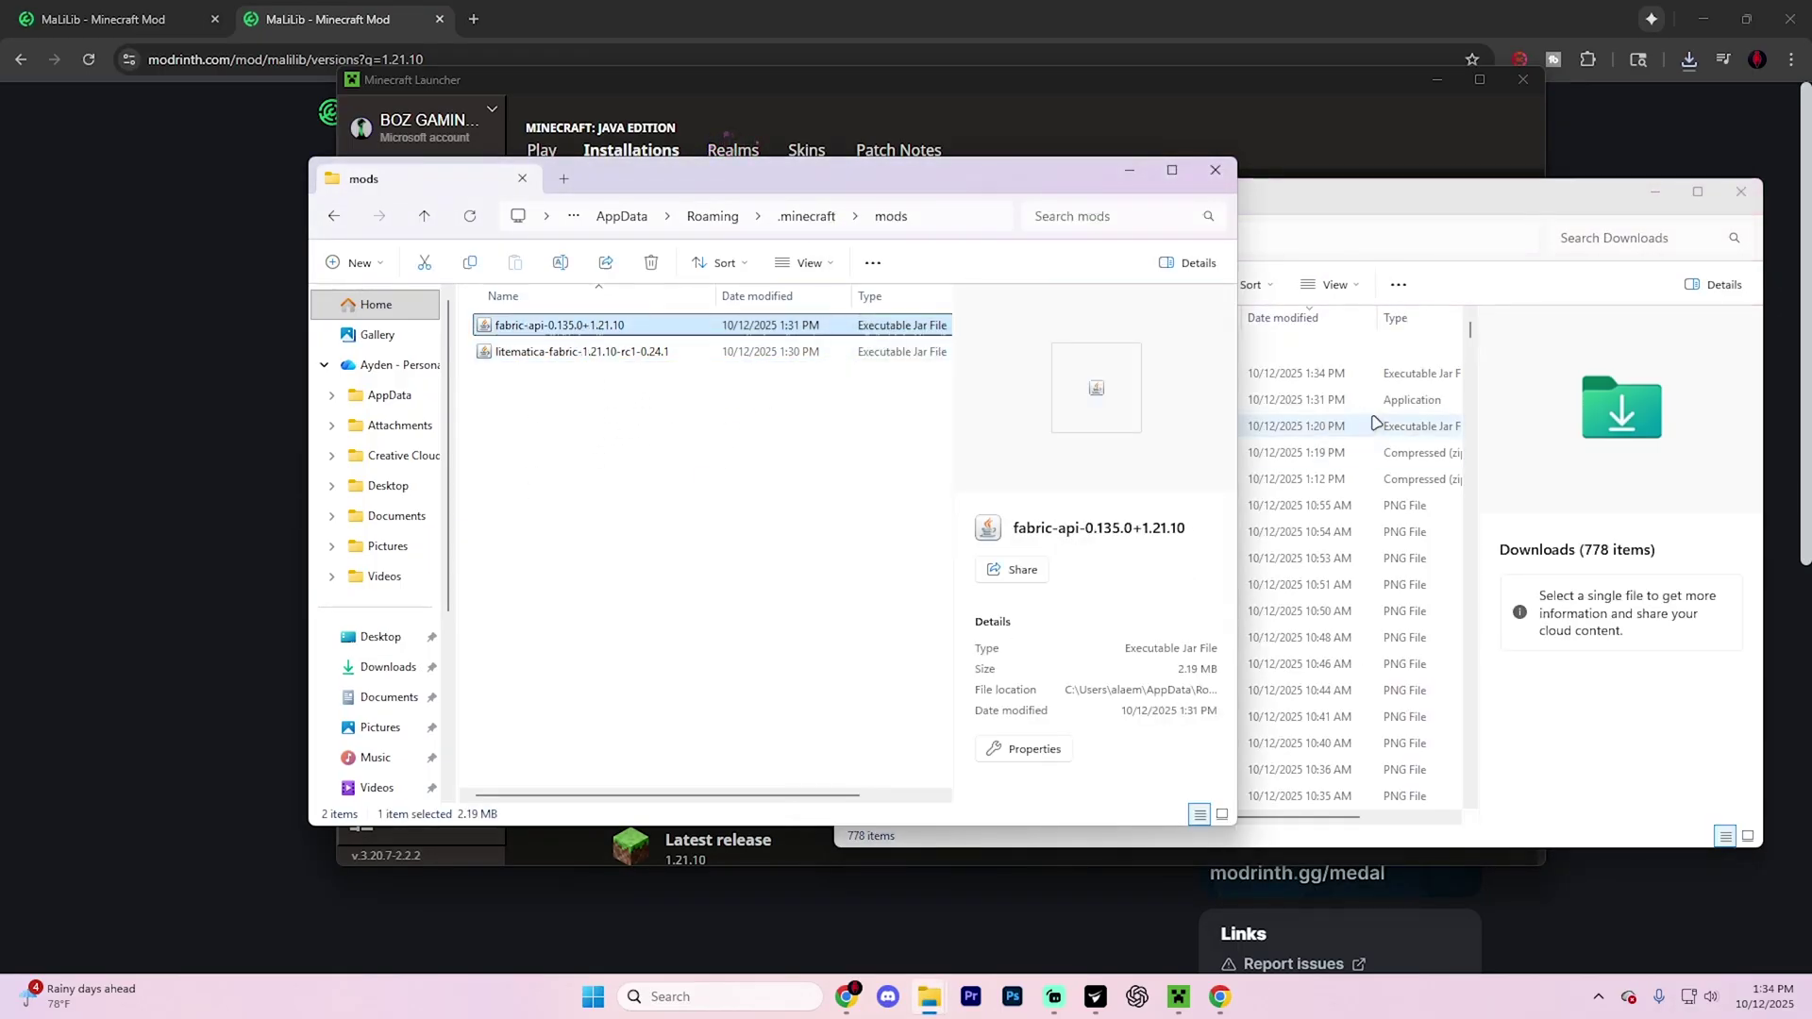
{"action": "left_click", "coordinate": [1322, 426]}
{"action": "left_click_drag", "start_coordinate": [1104, 373], "coordinate": [1114, 377]}
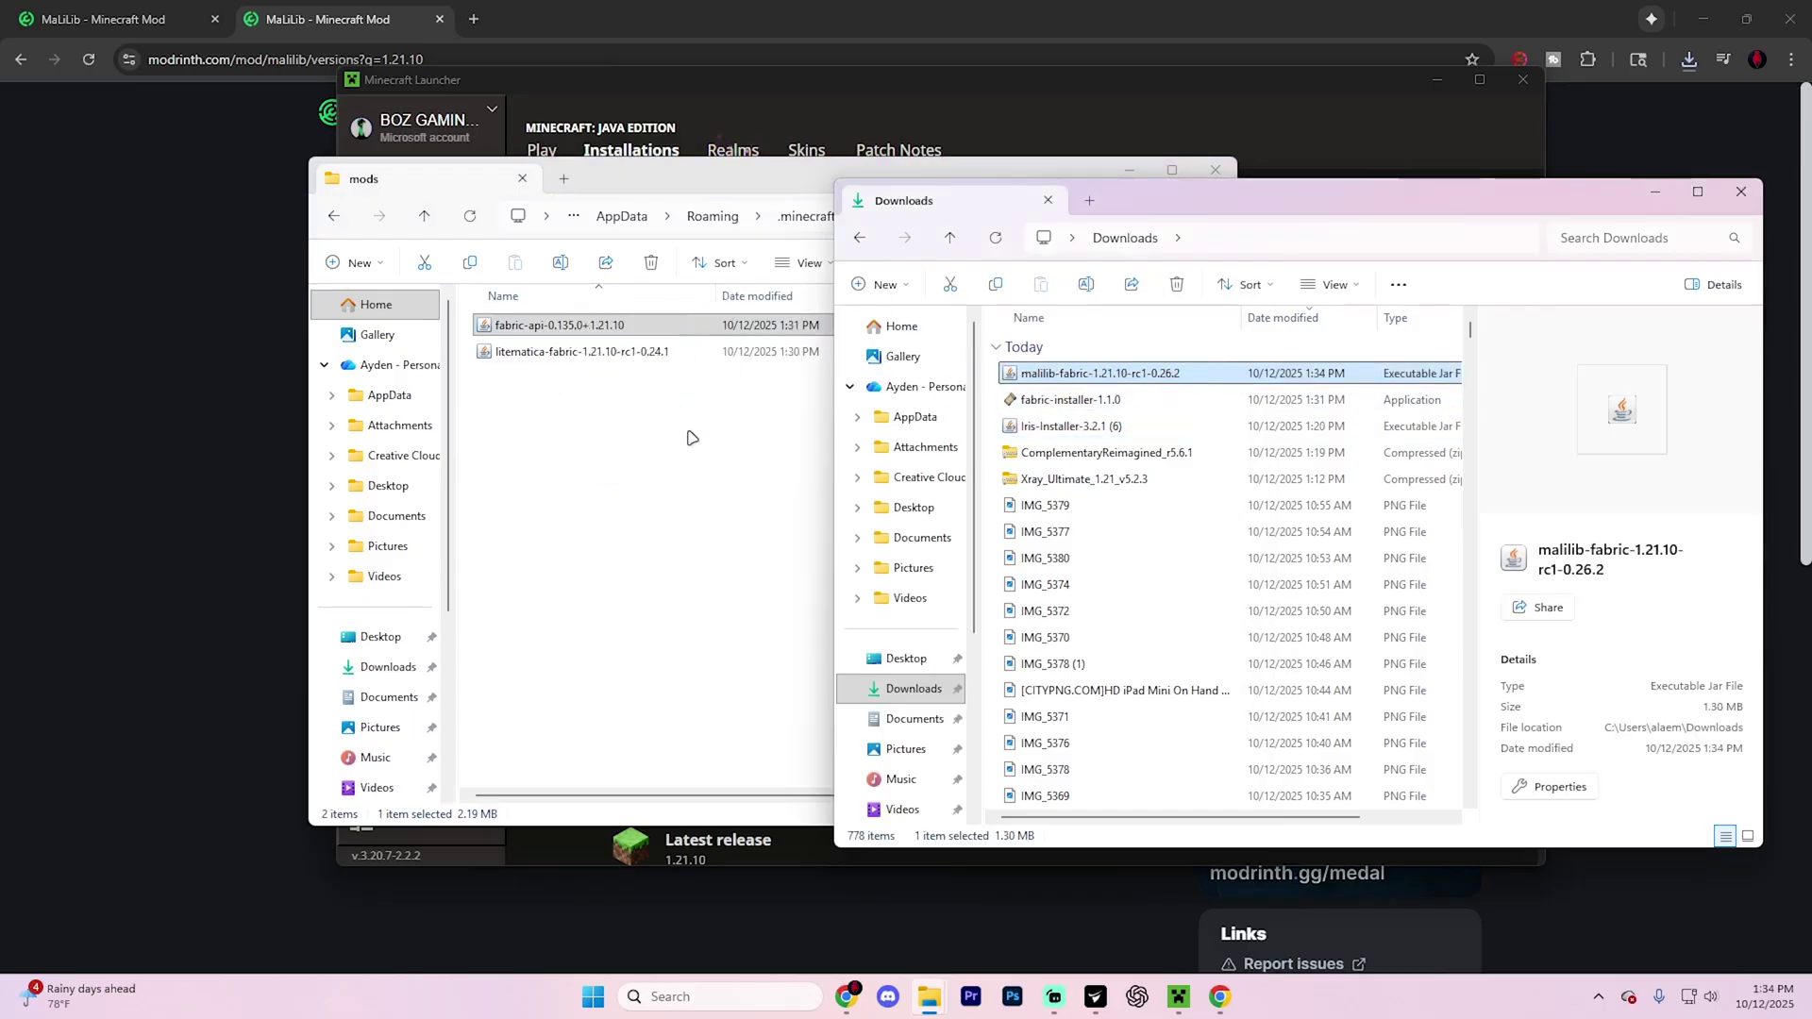
{"action": "left_click_drag", "start_coordinate": [772, 408], "coordinate": [774, 407]}
{"action": "left_click", "coordinate": [1740, 192]}
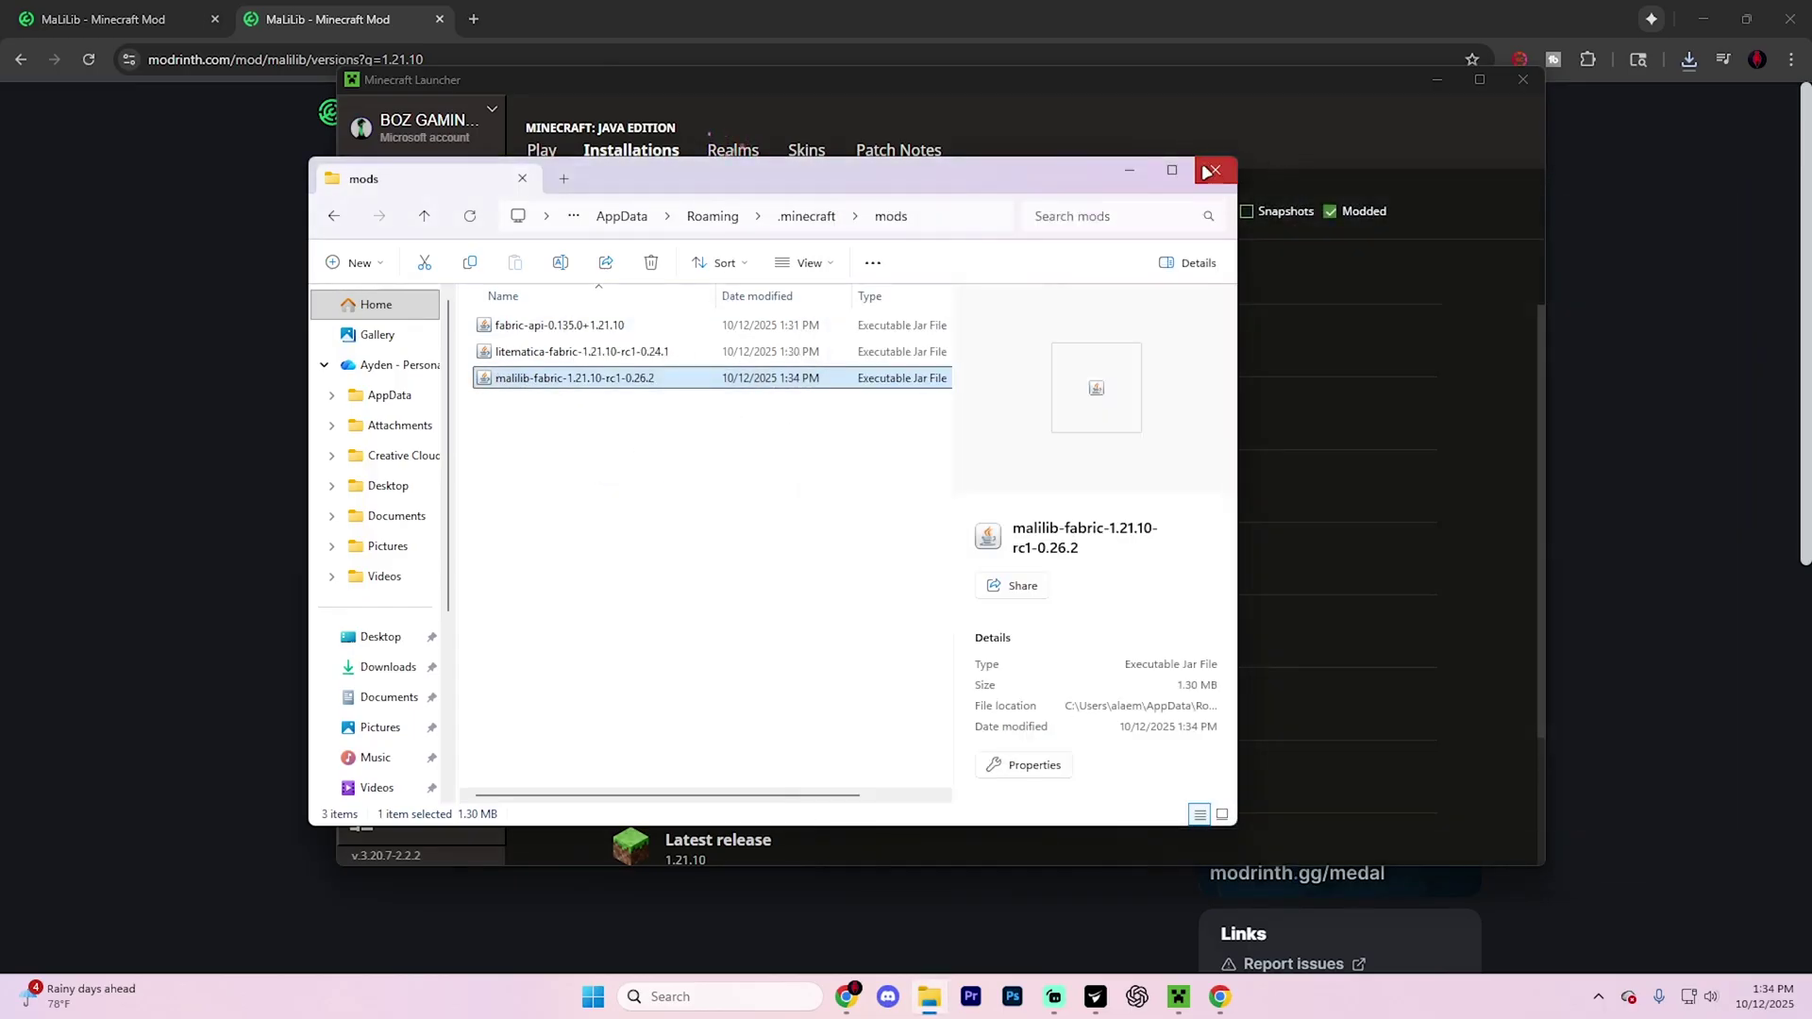
{"action": "left_click", "coordinate": [1212, 171]}
Launch the Fabric 1.21.10 installation from the launcher's Play page.
{"action": "left_click", "coordinate": [541, 153]}
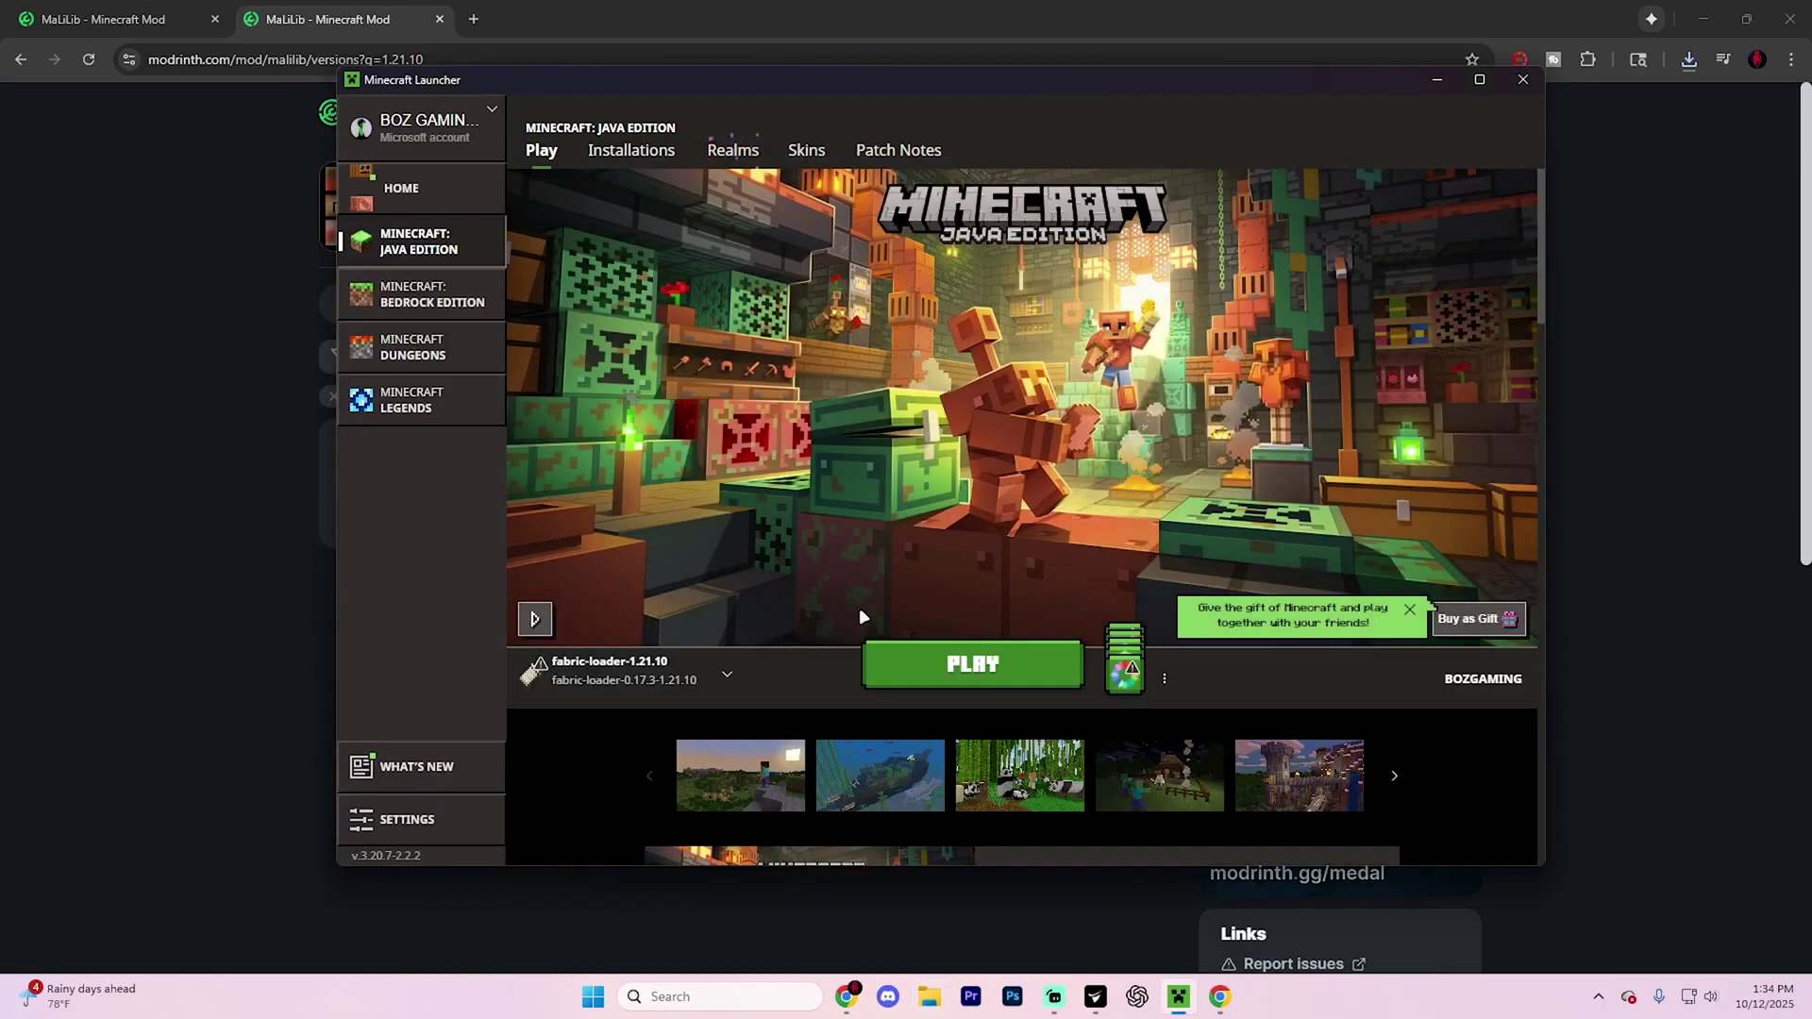
{"action": "left_click", "coordinate": [914, 684]}
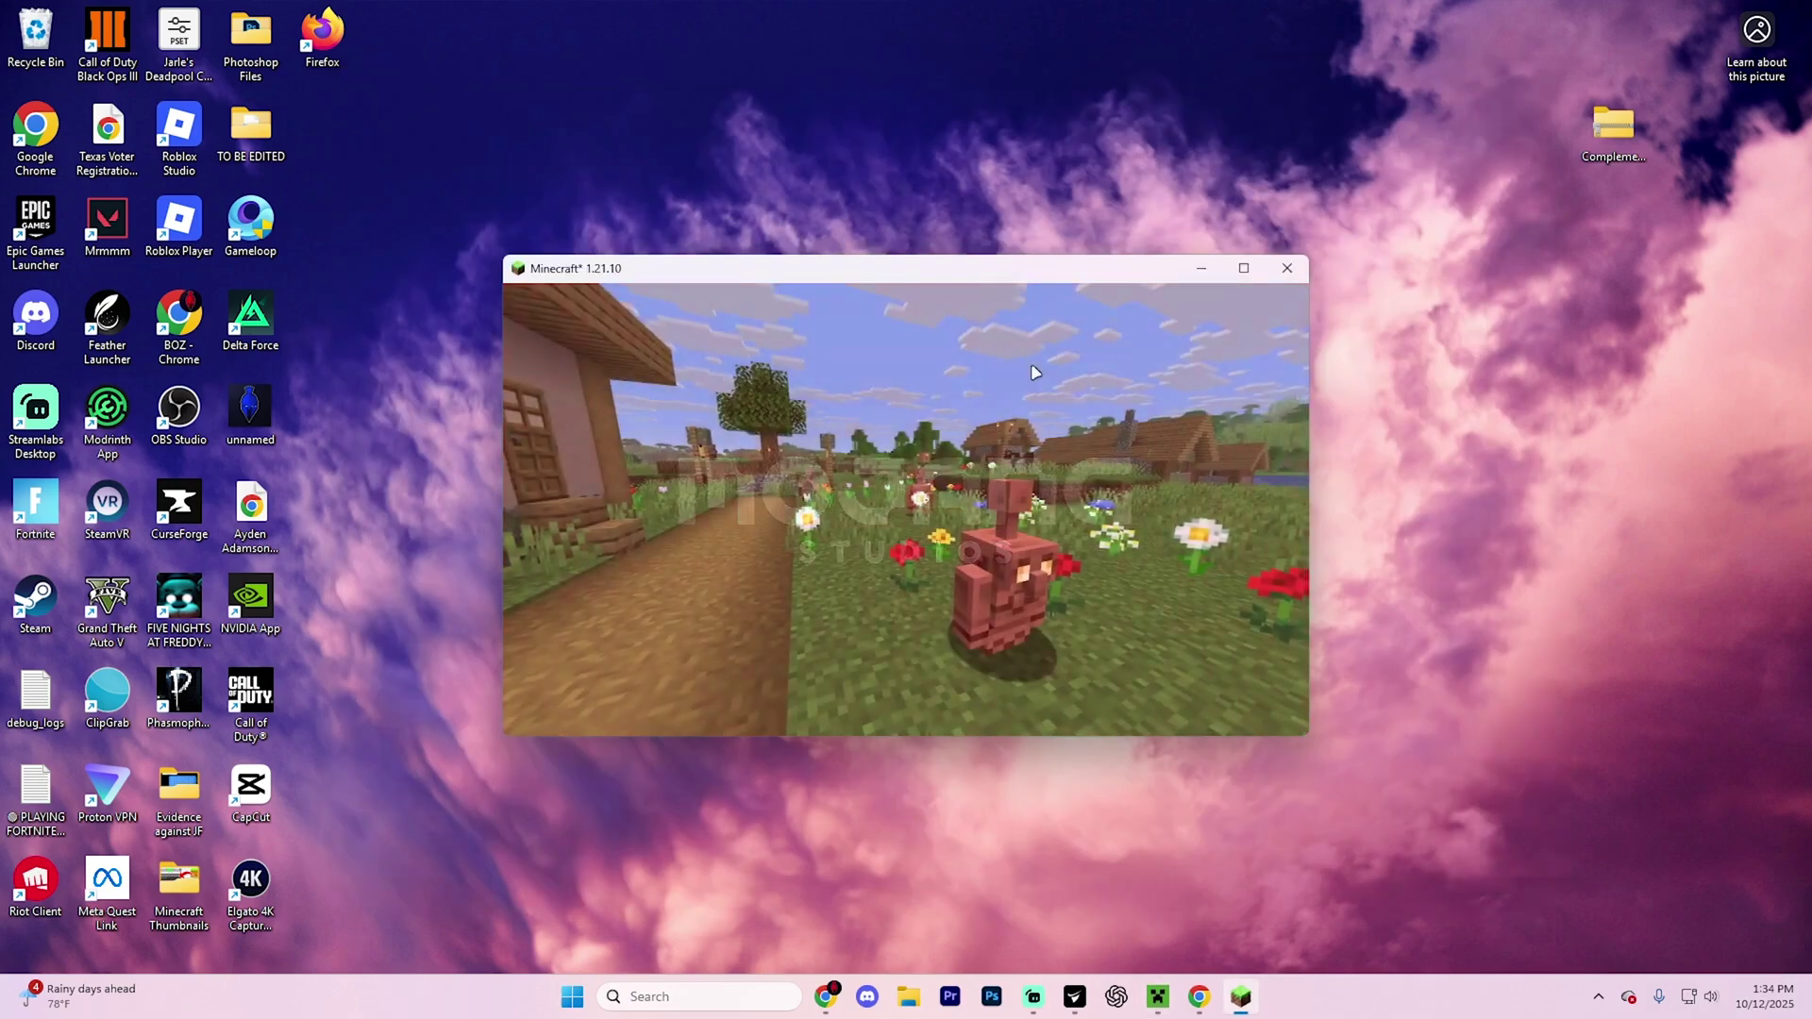
{"action": "left_click_drag", "start_coordinate": [971, 271], "coordinate": [987, 226]}
Load the singleplayer world 'world' and enlarge the game window.
{"action": "left_click", "coordinate": [937, 454]}
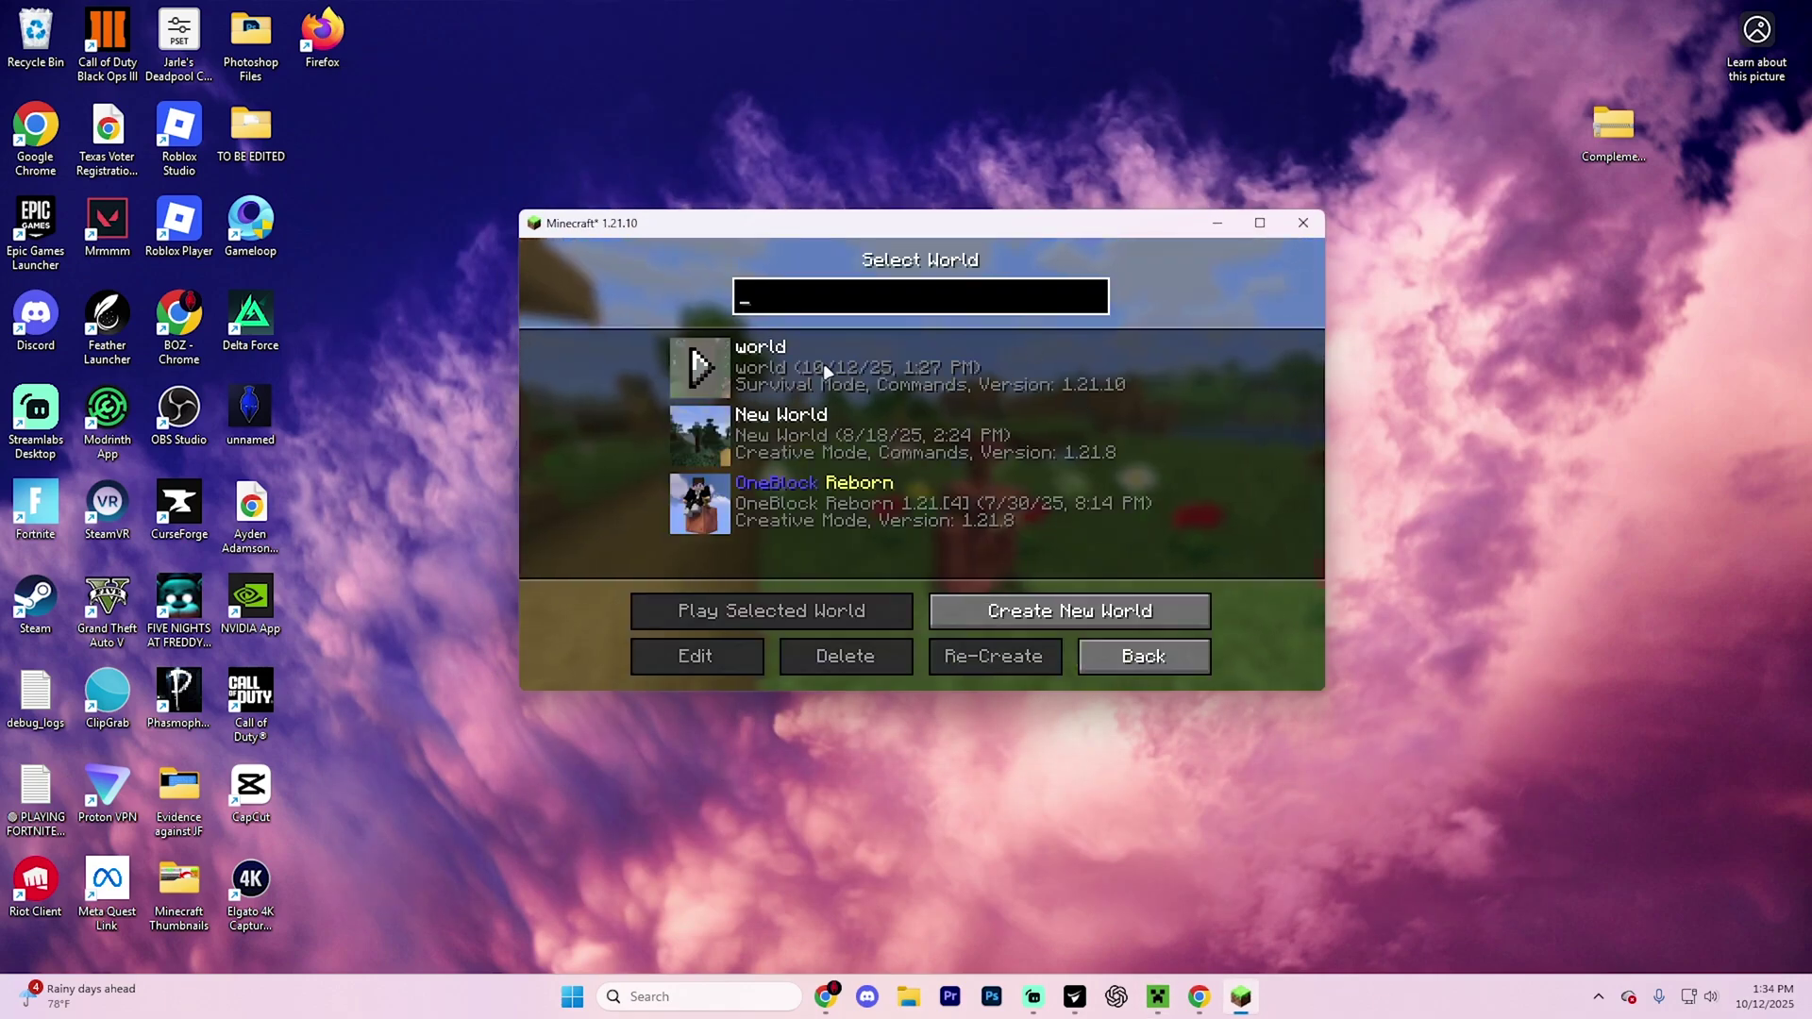
{"action": "left_click", "coordinate": [703, 376]}
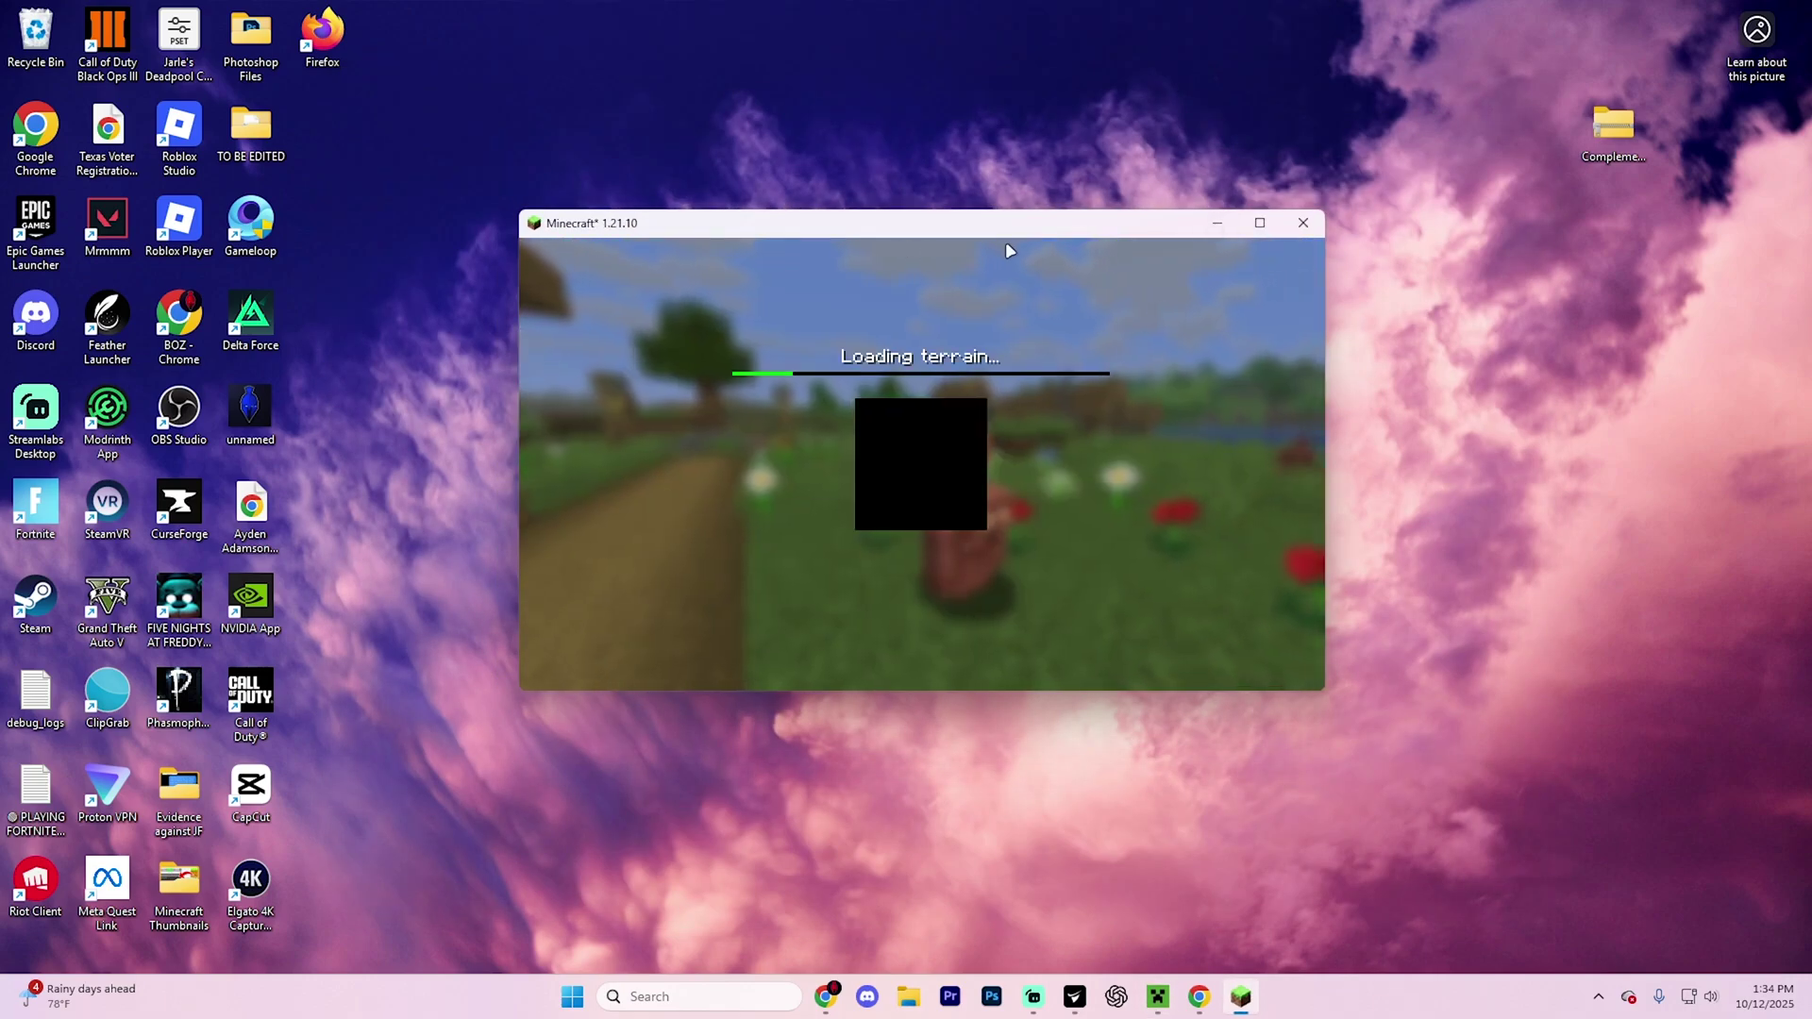
{"action": "left_click_drag", "start_coordinate": [520, 210], "coordinate": [184, 43]}
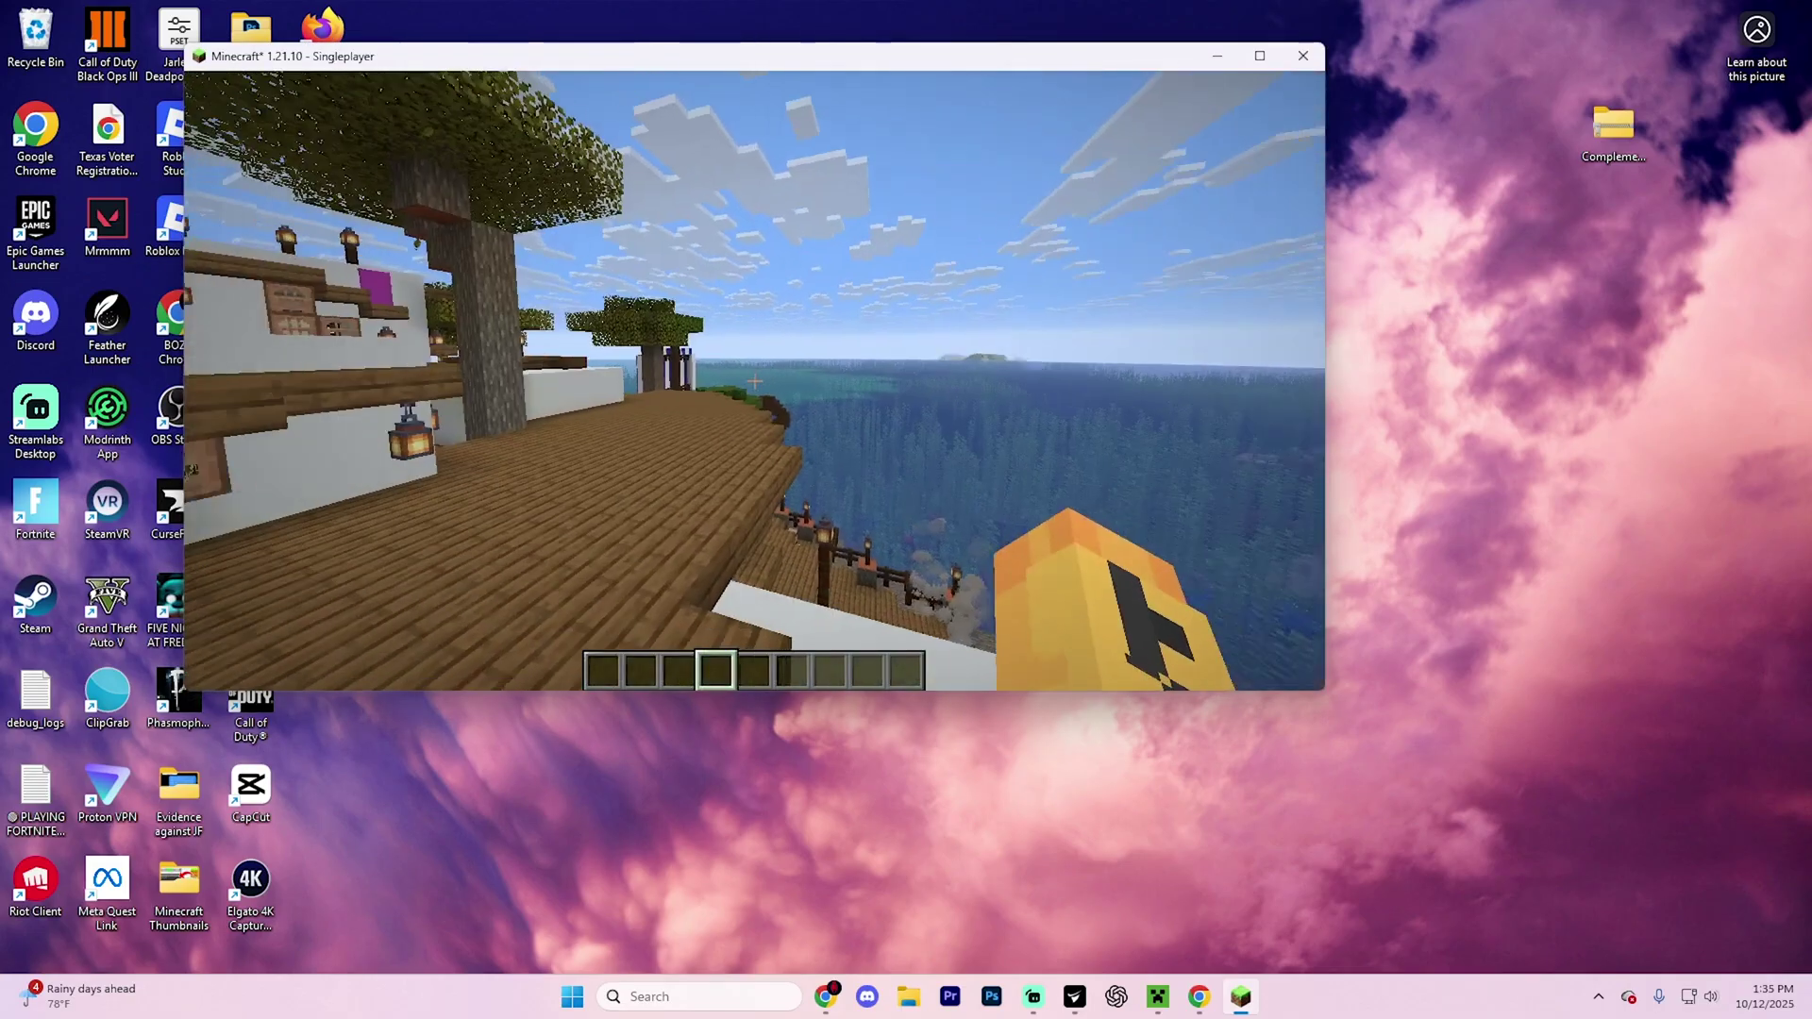
Walk forward along the dock and bring up the Litematica v0.24.1 menu with M.
{"action": "key", "text": "w"}
{"action": "key", "text": "m"}
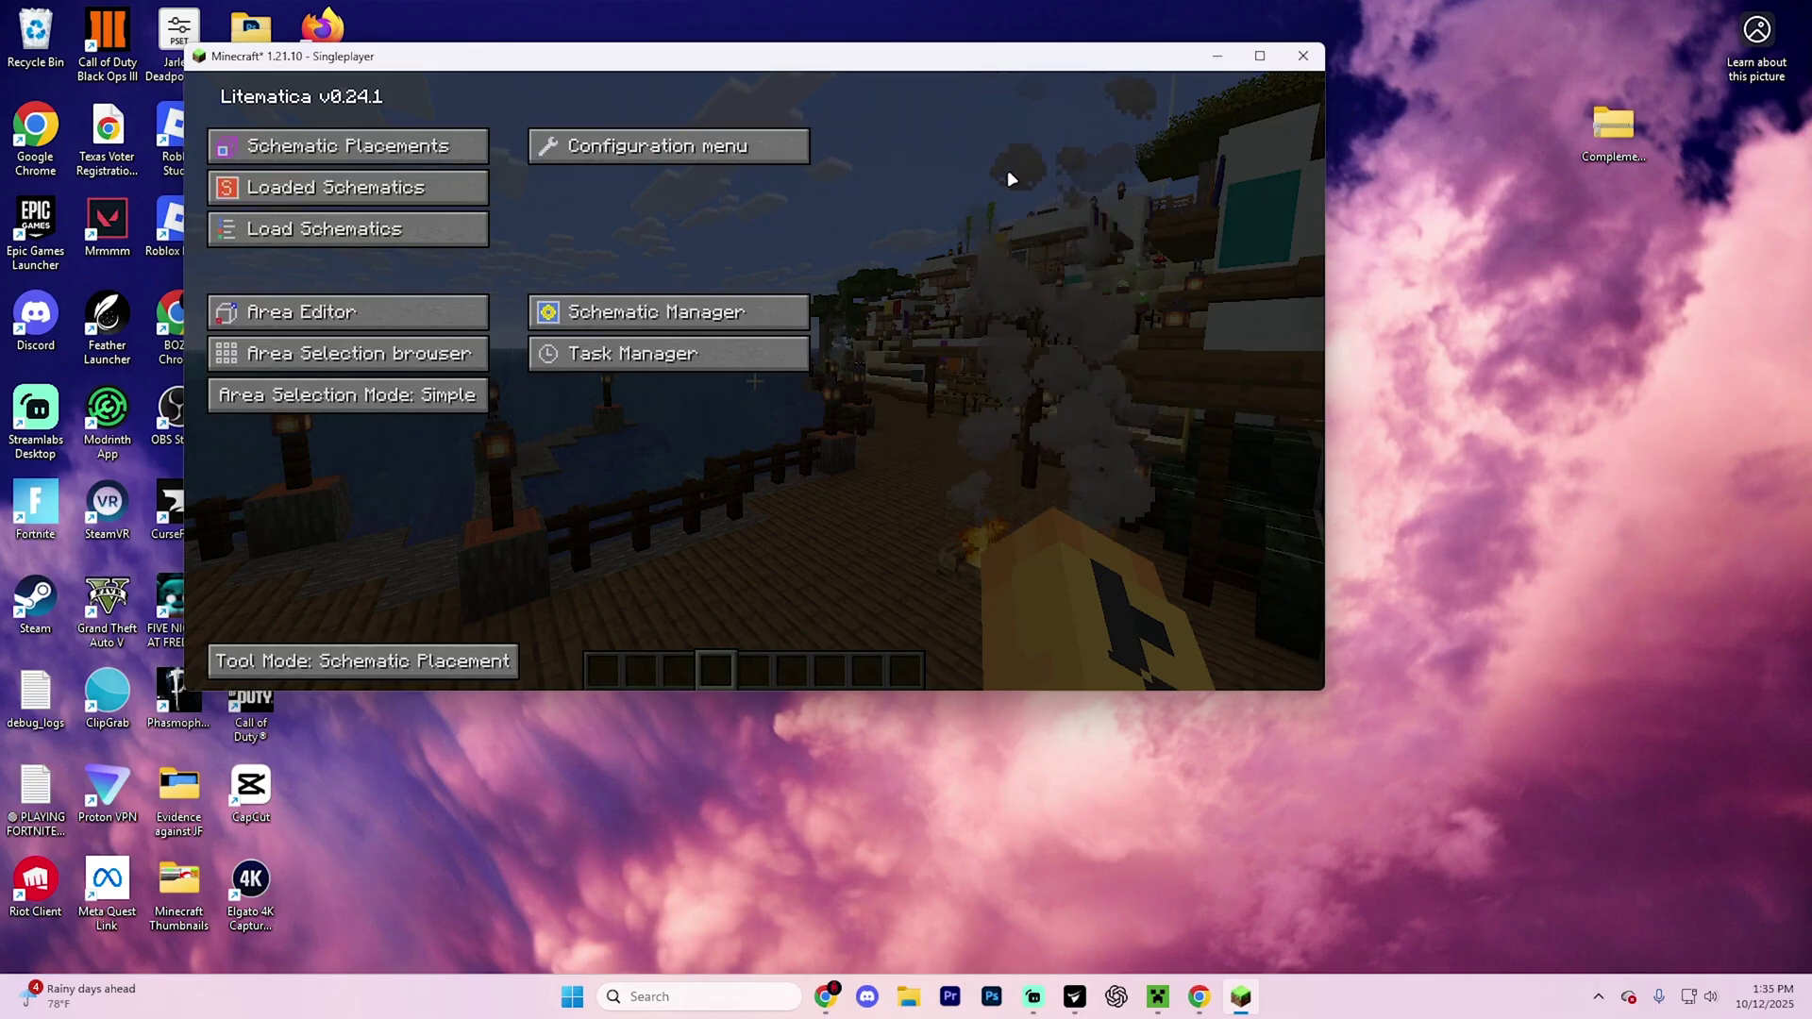
Close Litematica, then walk past the chests and alley onto the rooftops facing the sea.
{"action": "key", "text": "Escape"}
{"action": "key", "text": "w"}
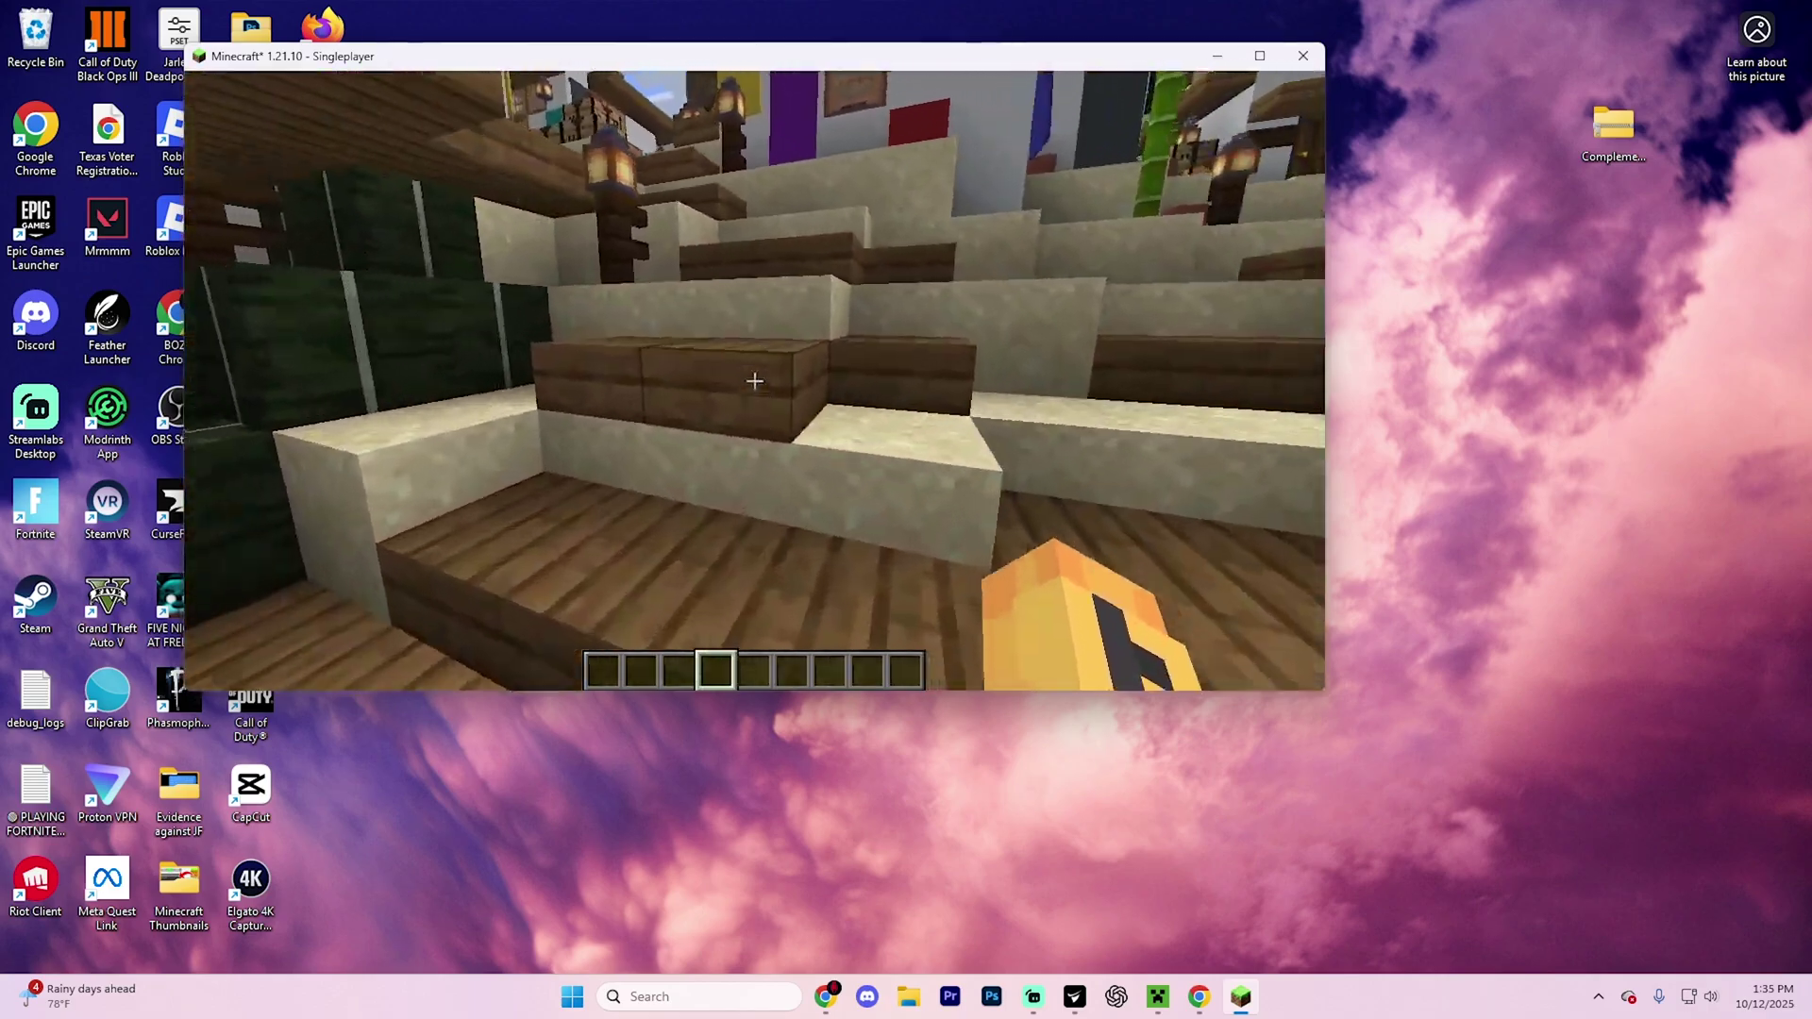
{"action": "key", "text": "w"}
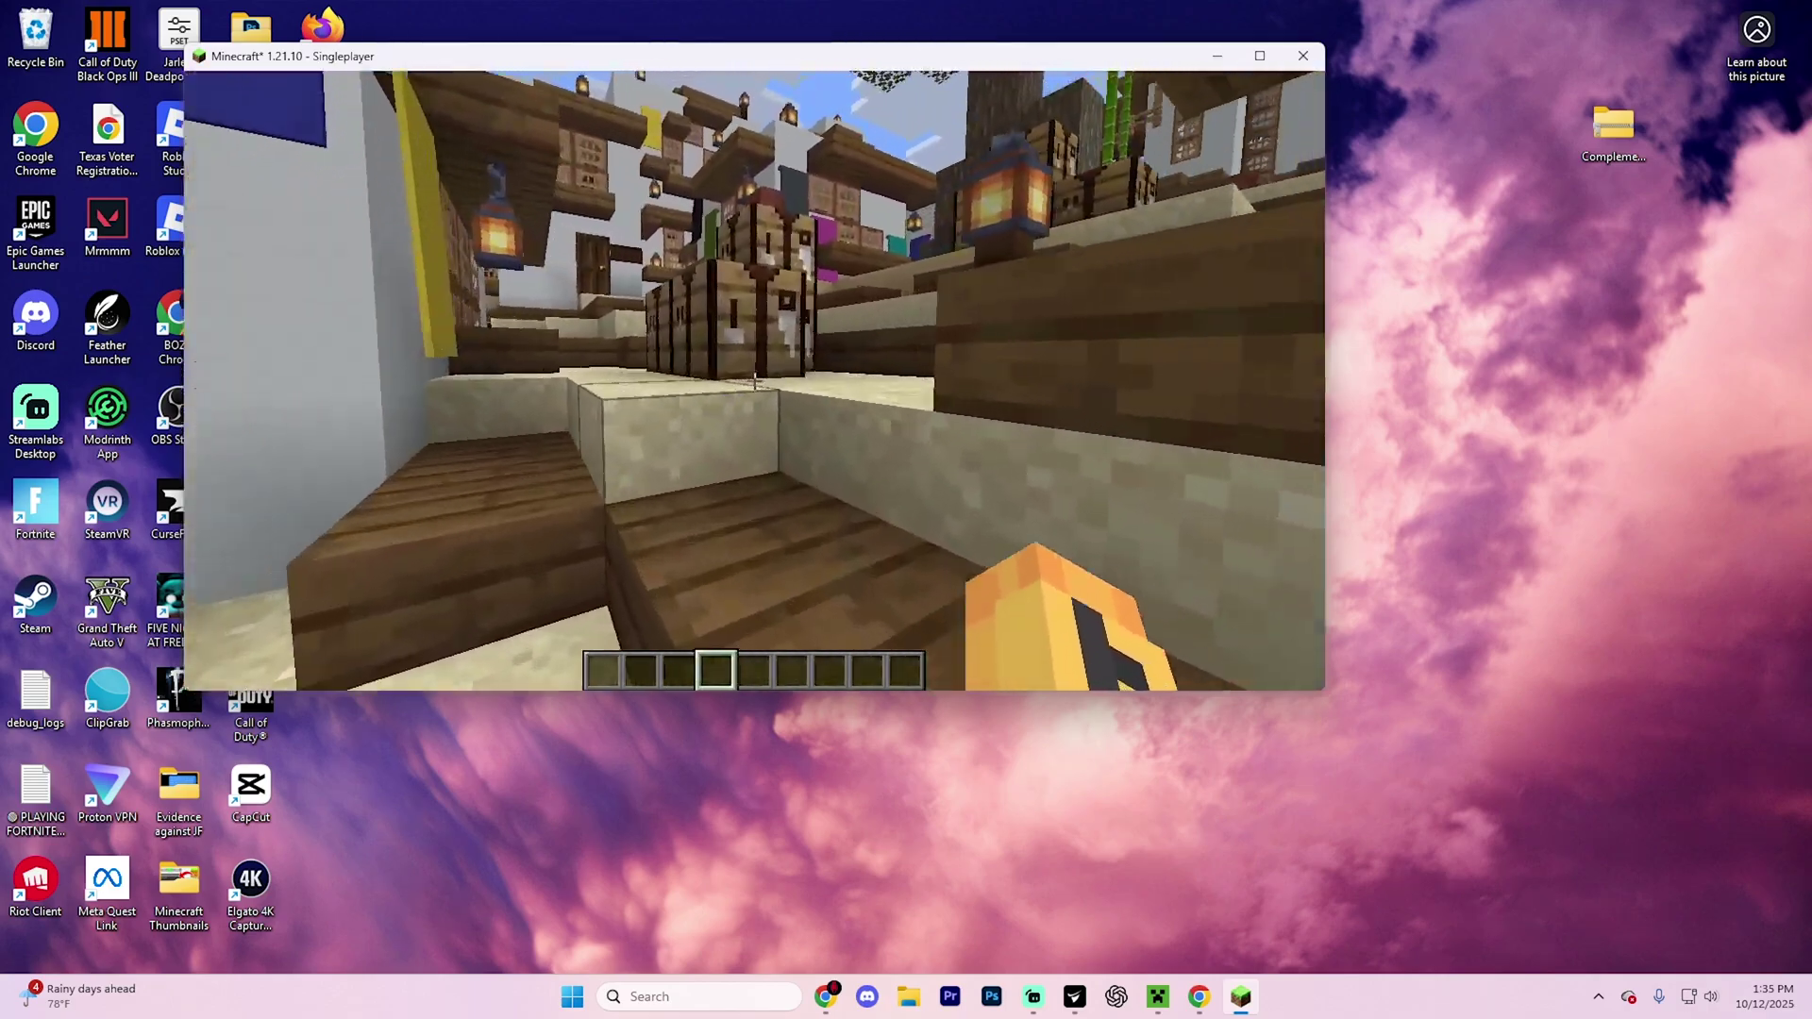
{"action": "key", "text": "w"}
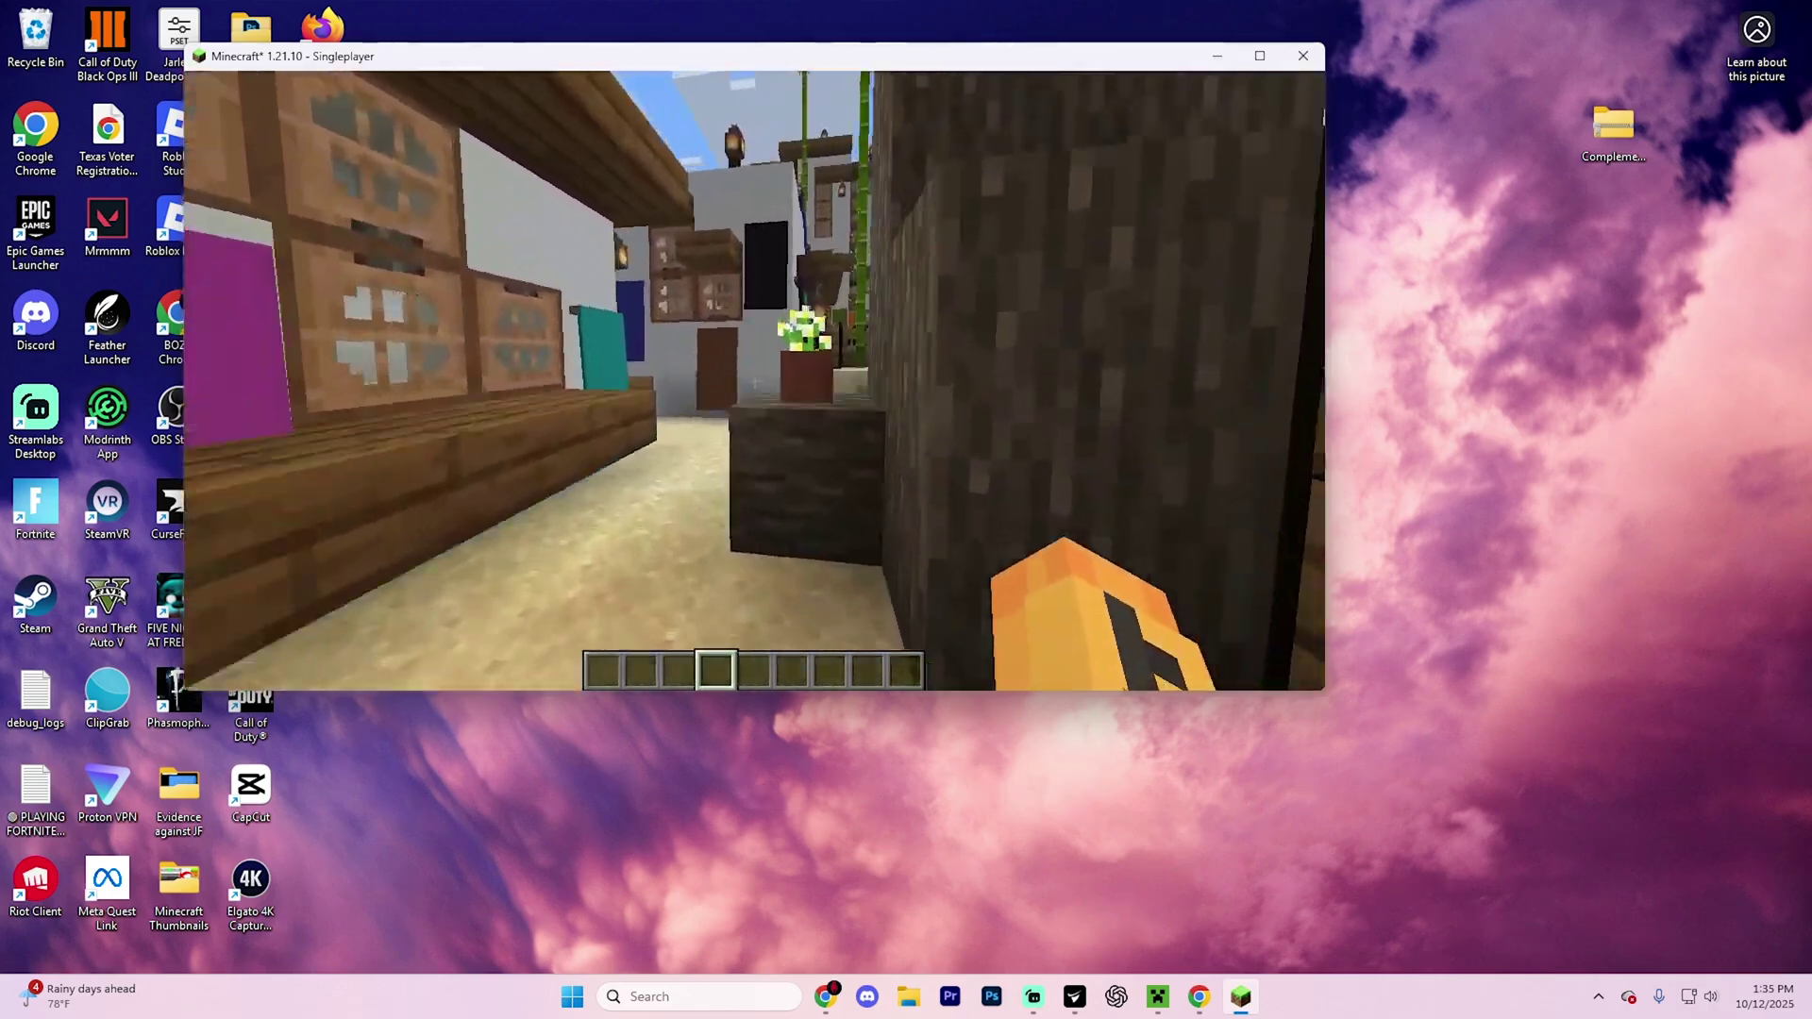
{"action": "key", "text": "w"}
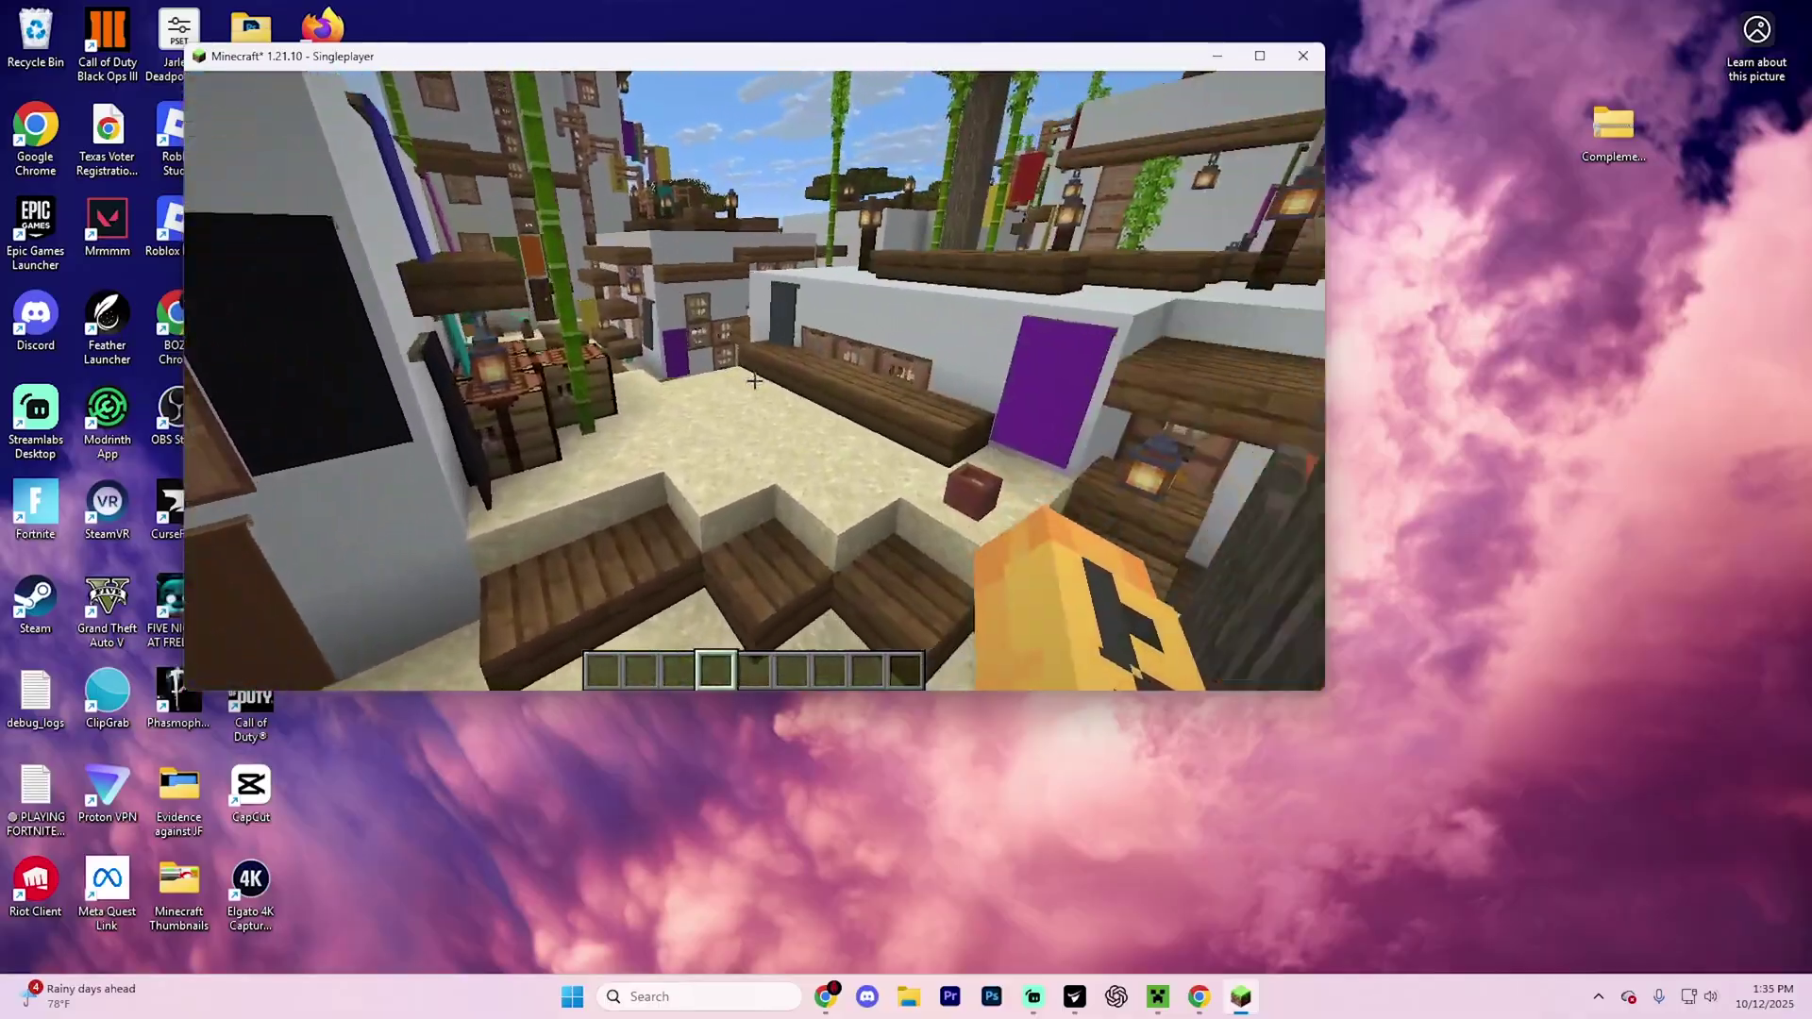
{"action": "key", "text": "w"}
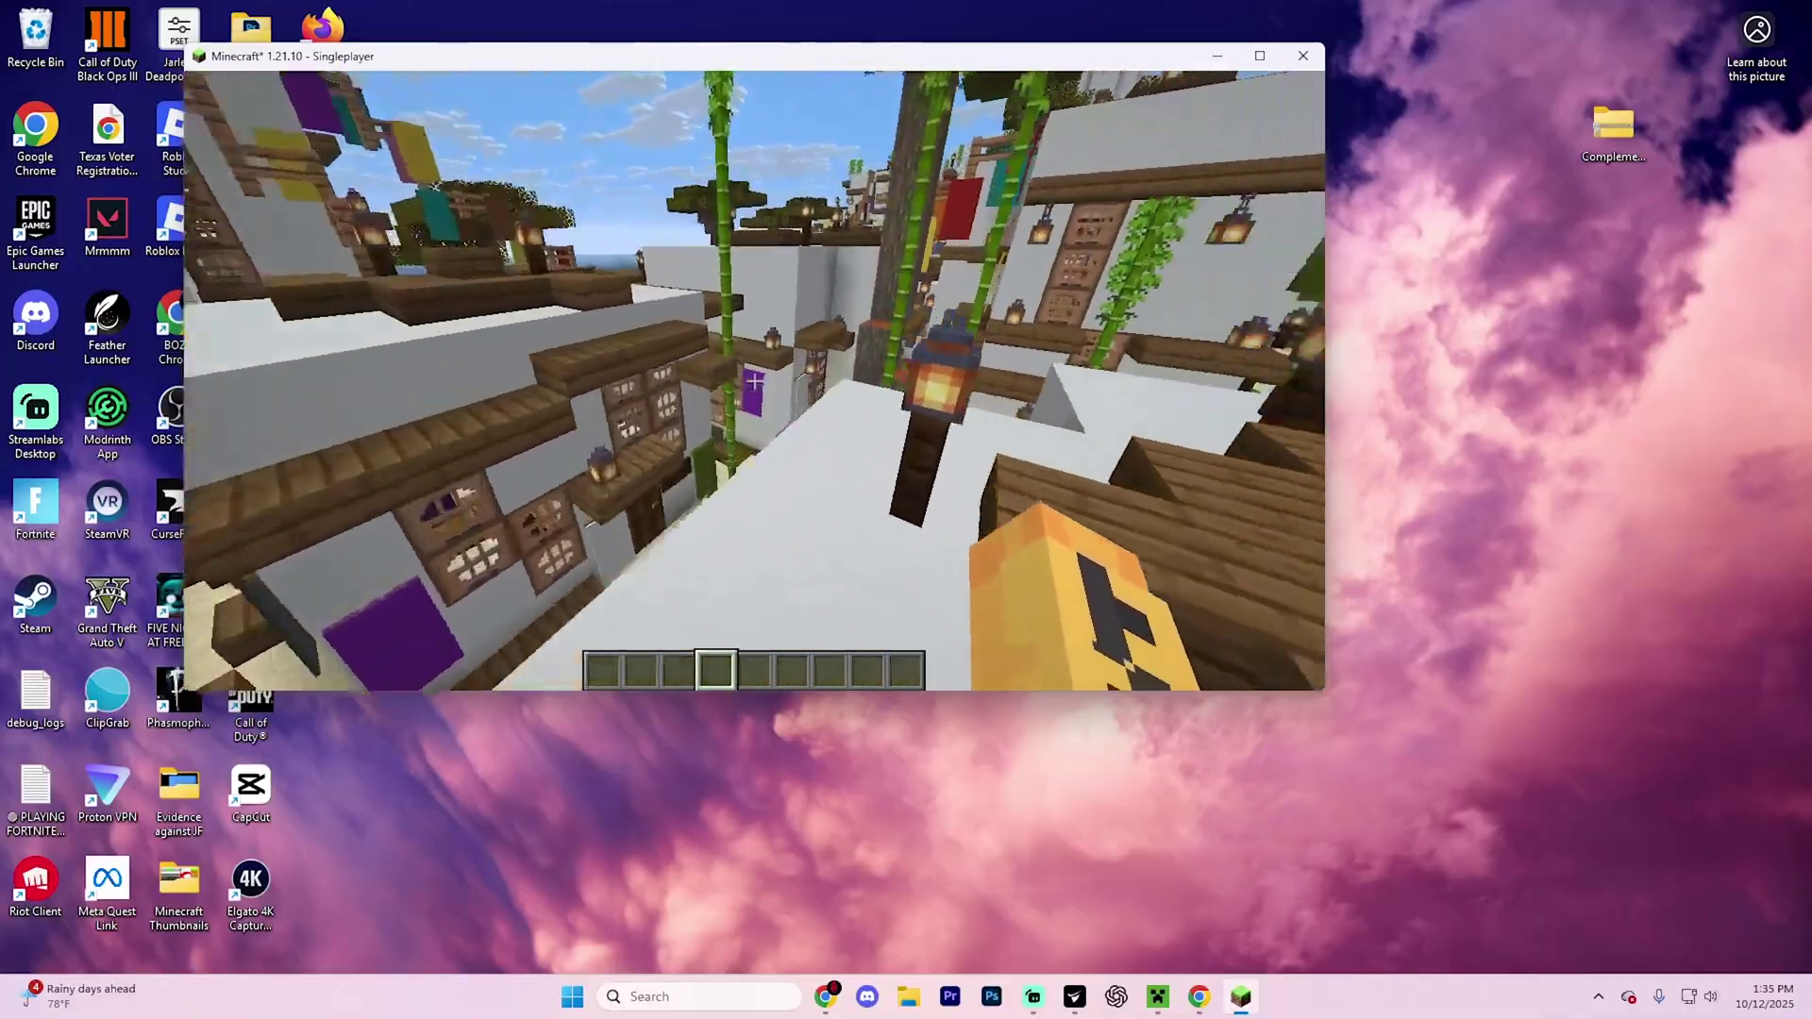
{"action": "key", "text": "w"}
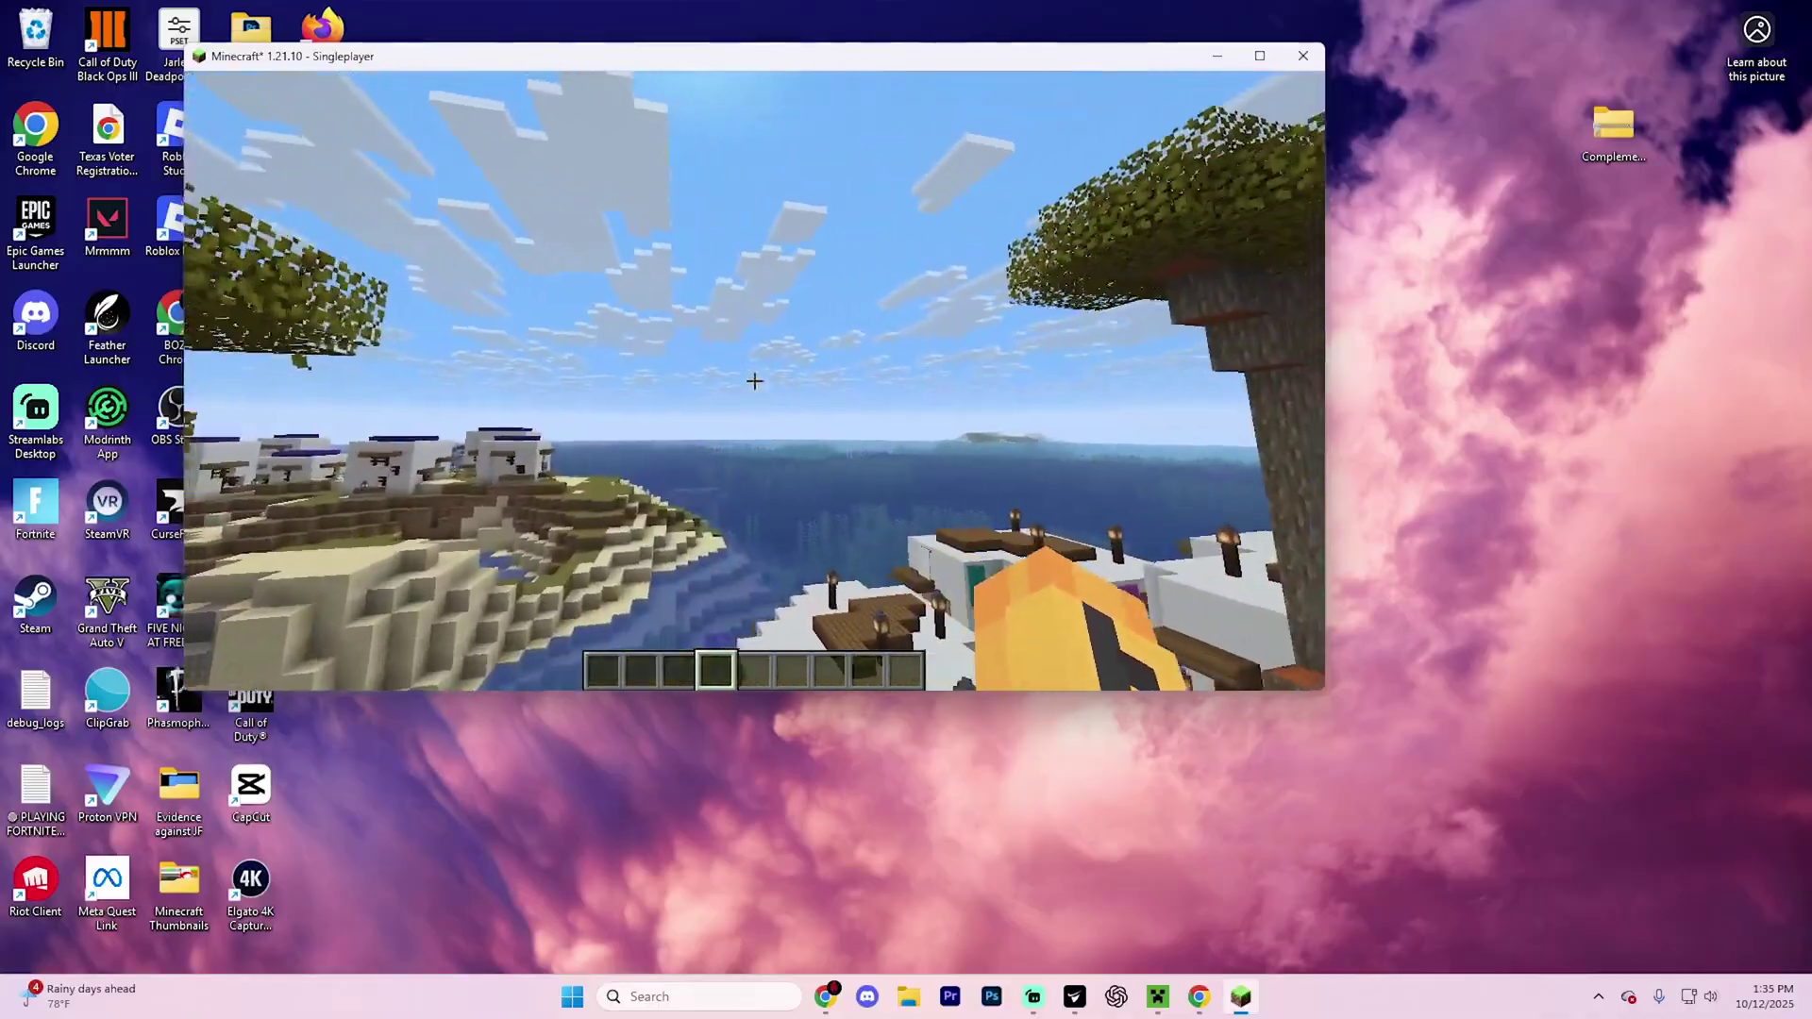